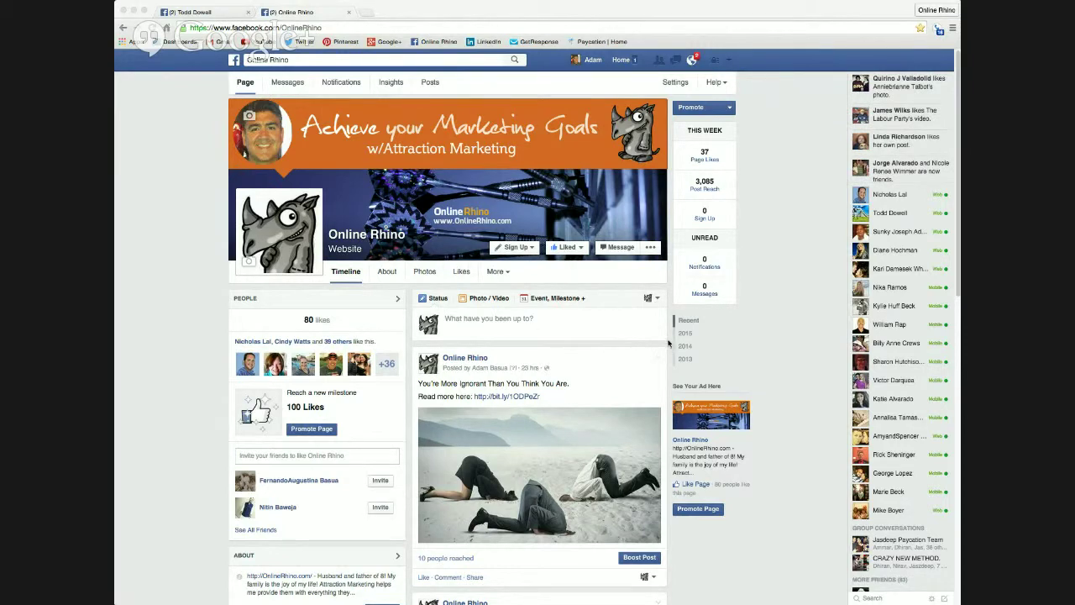
- Scroll down the Online Rhino timeline to the March 19 post with the sports-car video
scroll(669, 345, "down", 2)
scroll(668, 342, "down", 5)
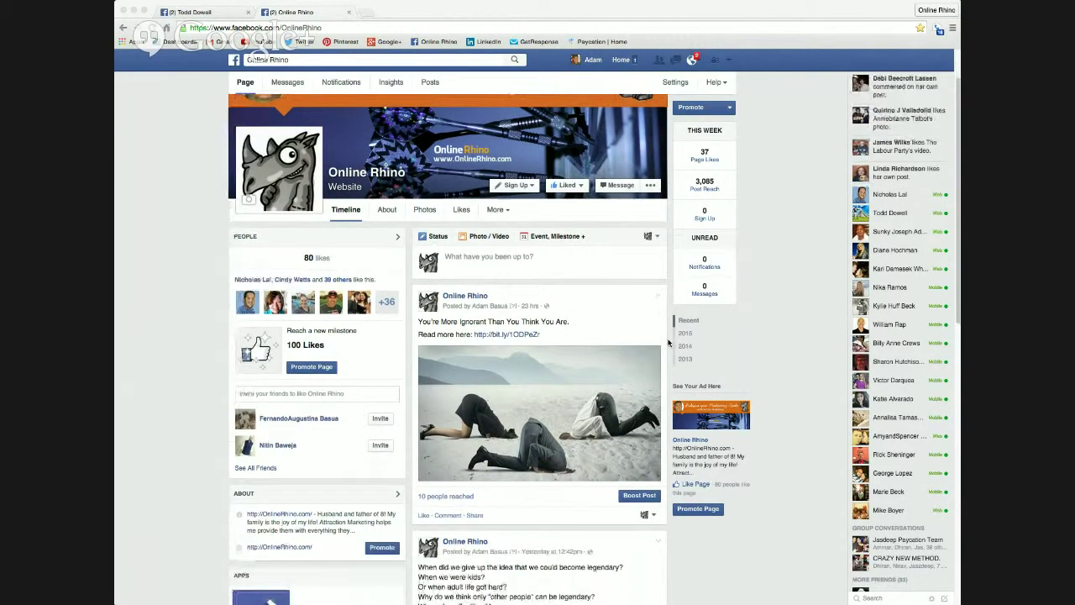
scroll(672, 342, "down", 6)
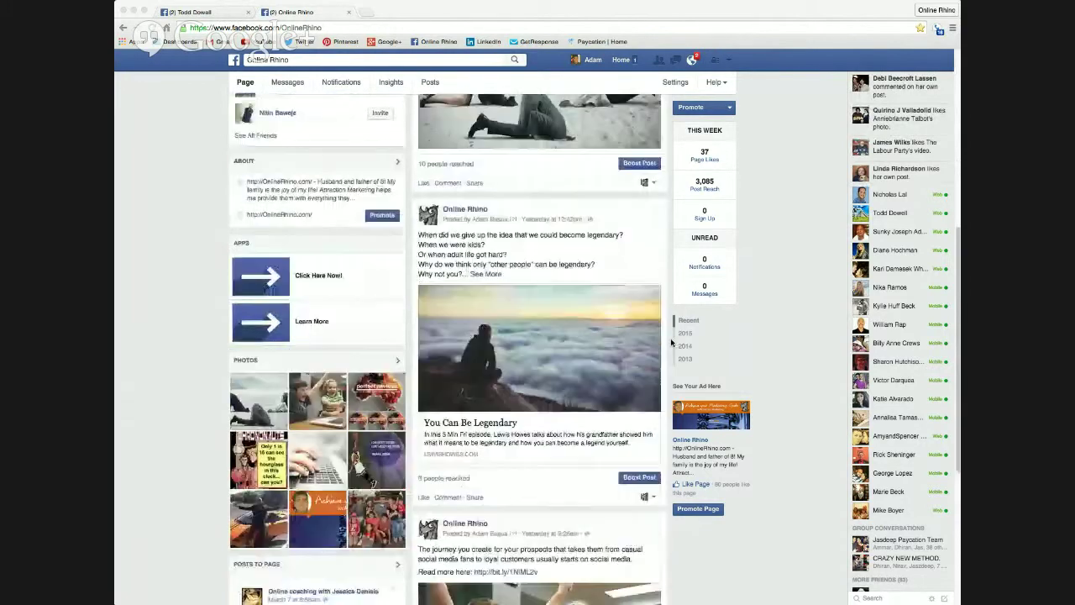
scroll(671, 342, "down", 6)
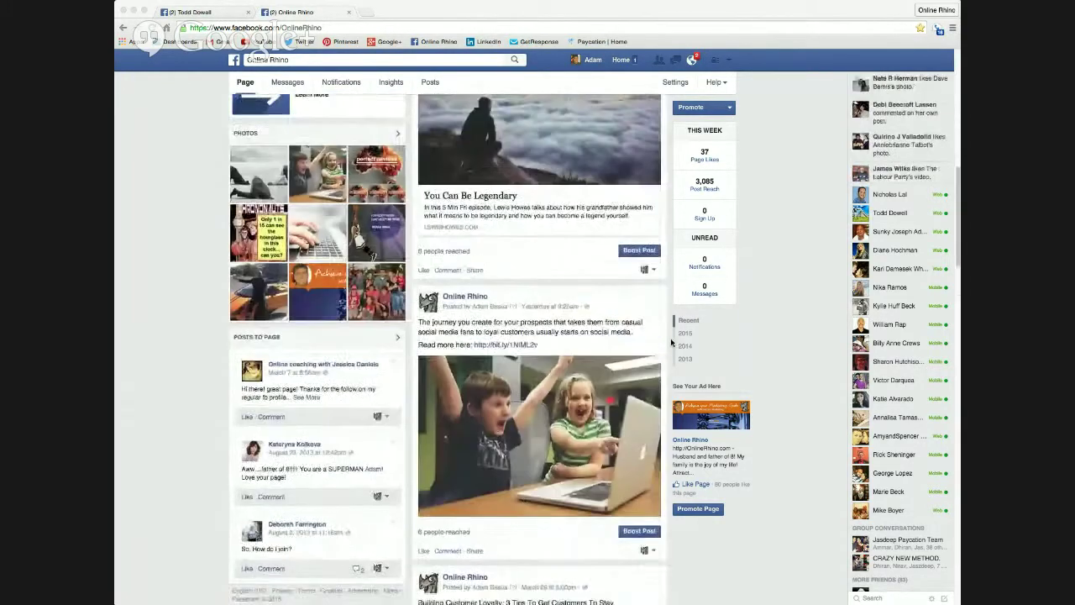
scroll(672, 342, "down", 6)
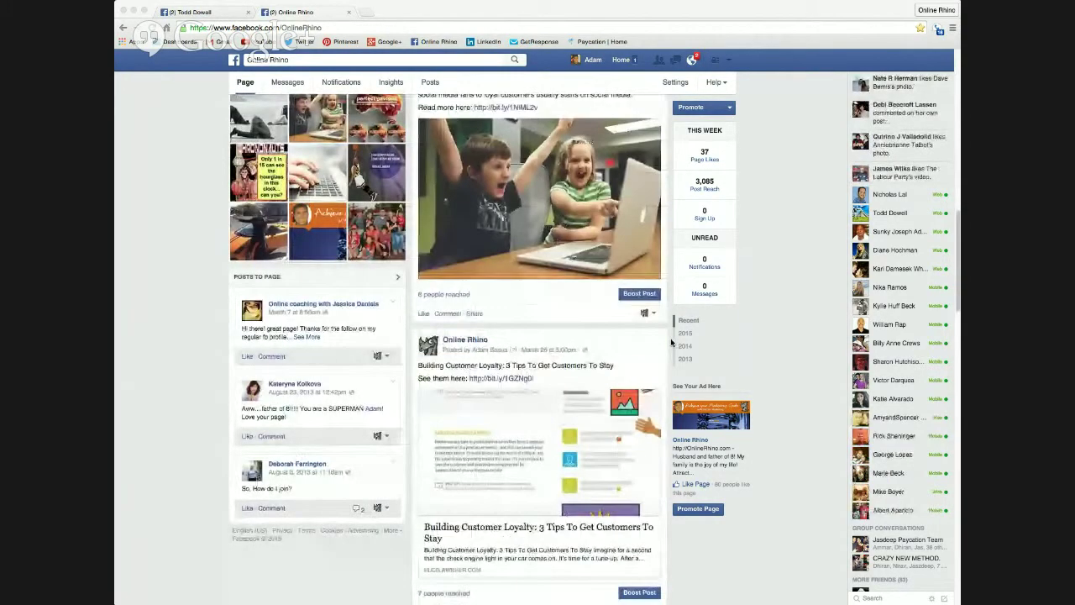
scroll(672, 342, "down", 6)
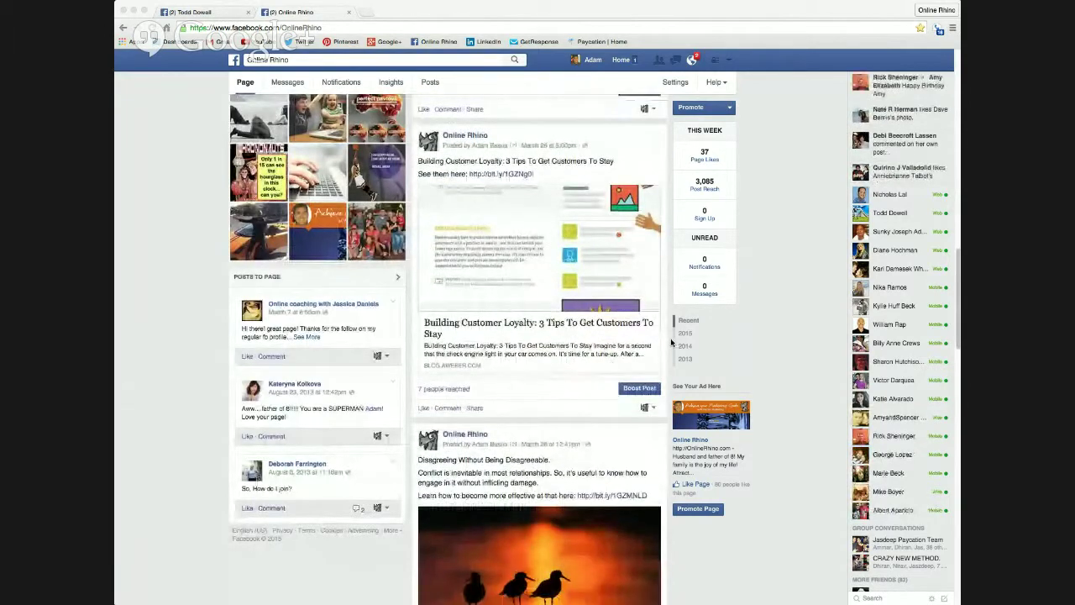
scroll(672, 342, "down", 3)
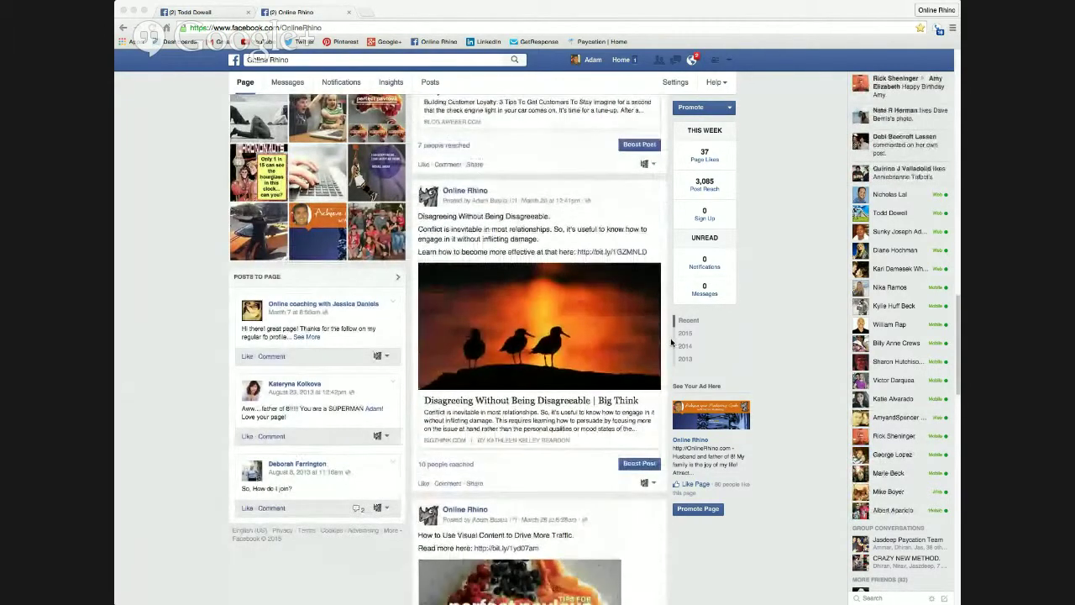
scroll(671, 342, "down", 6)
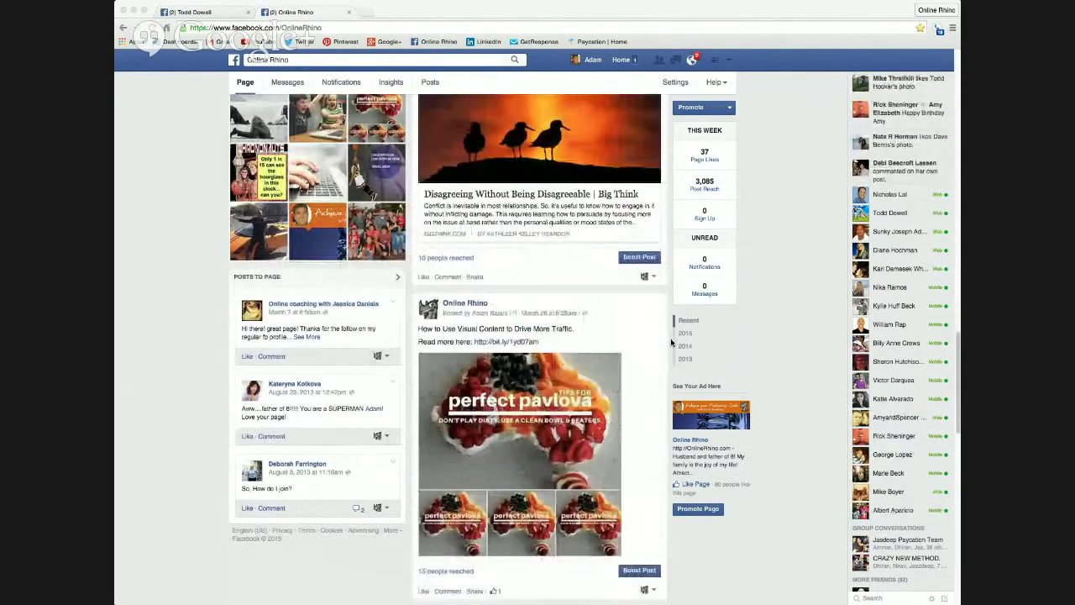
scroll(671, 342, "down", 8)
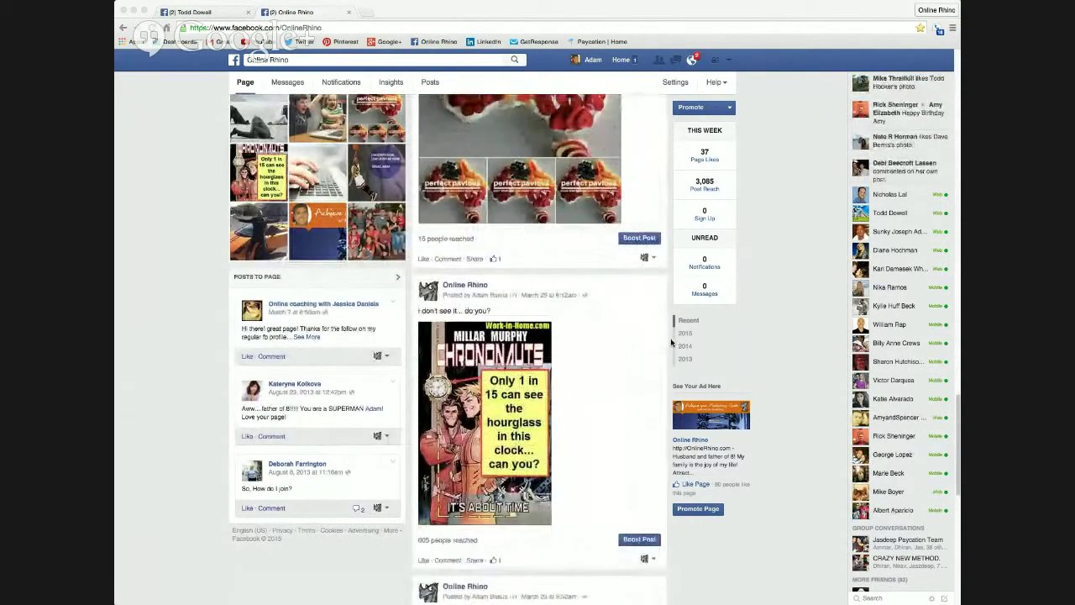
scroll(671, 342, "down", 4)
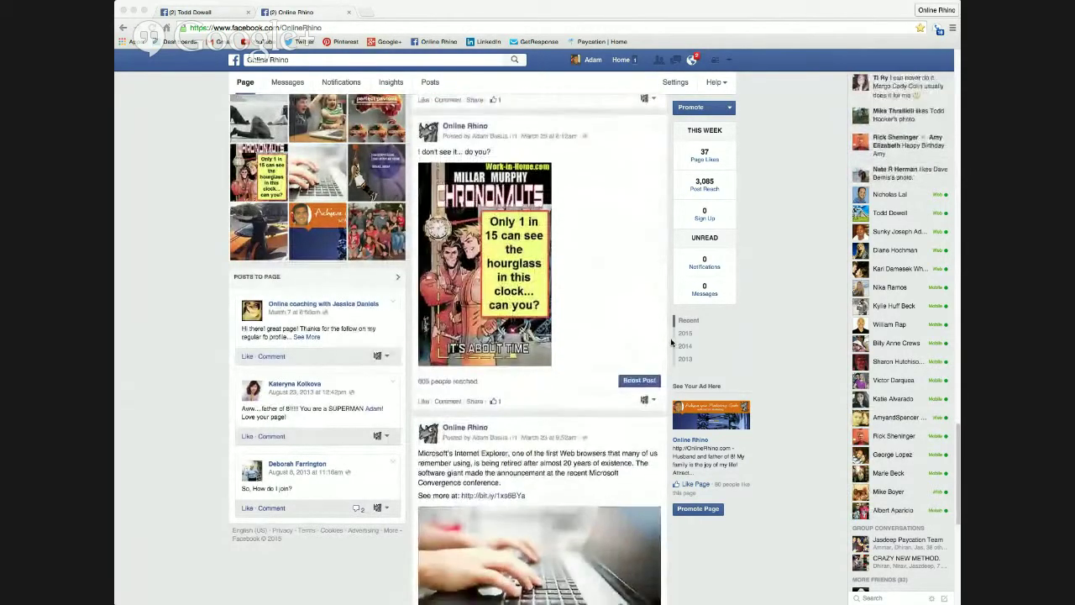
scroll(671, 342, "down", 5)
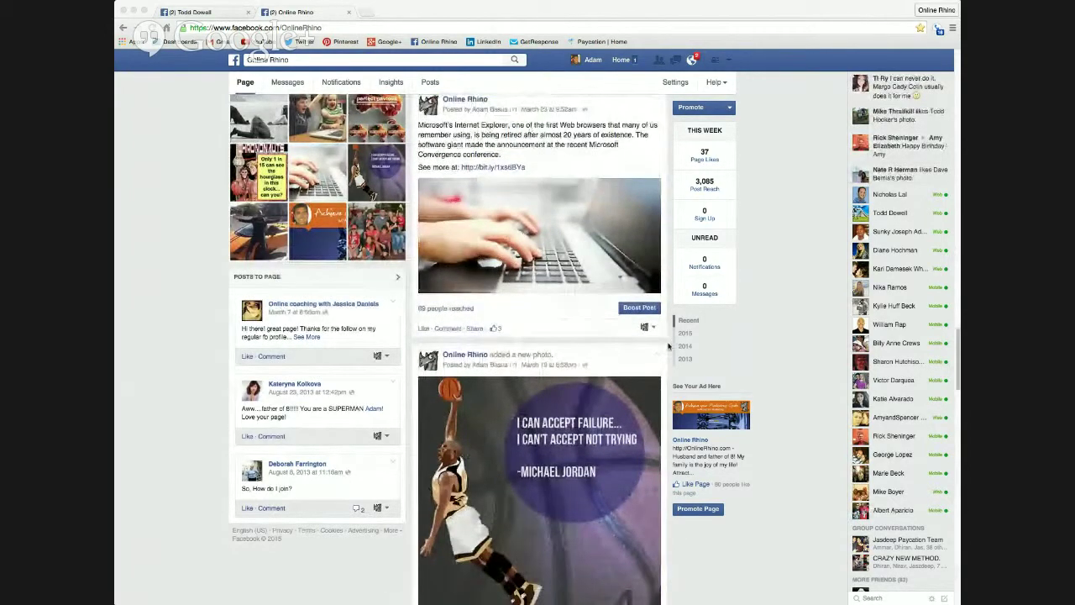
scroll(669, 344, "down", 1)
scroll(669, 346, "down", 1)
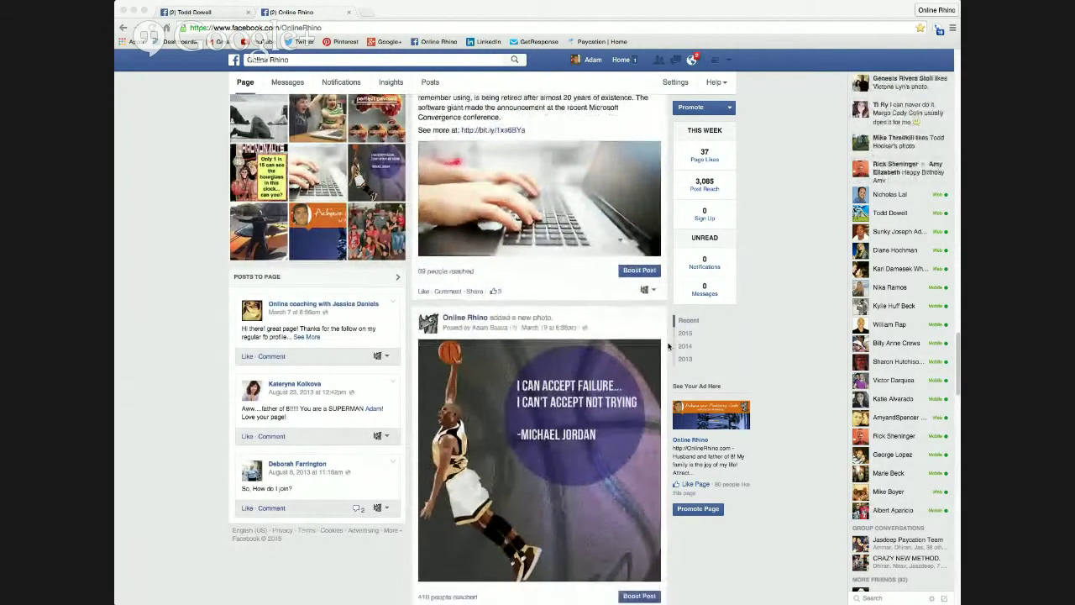
scroll(670, 346, "down", 2)
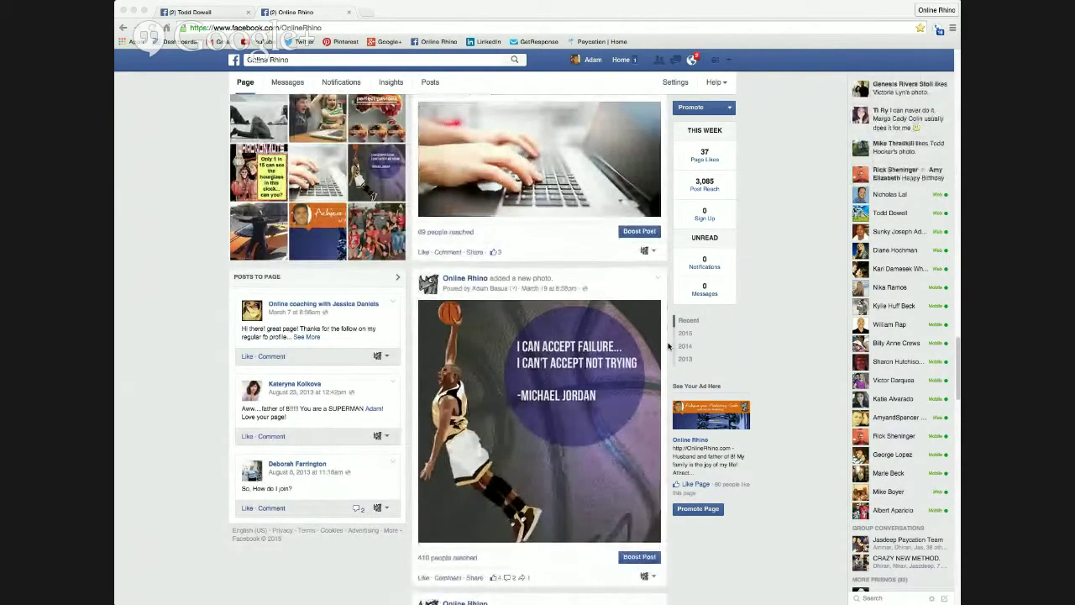
scroll(670, 345, "down", 5)
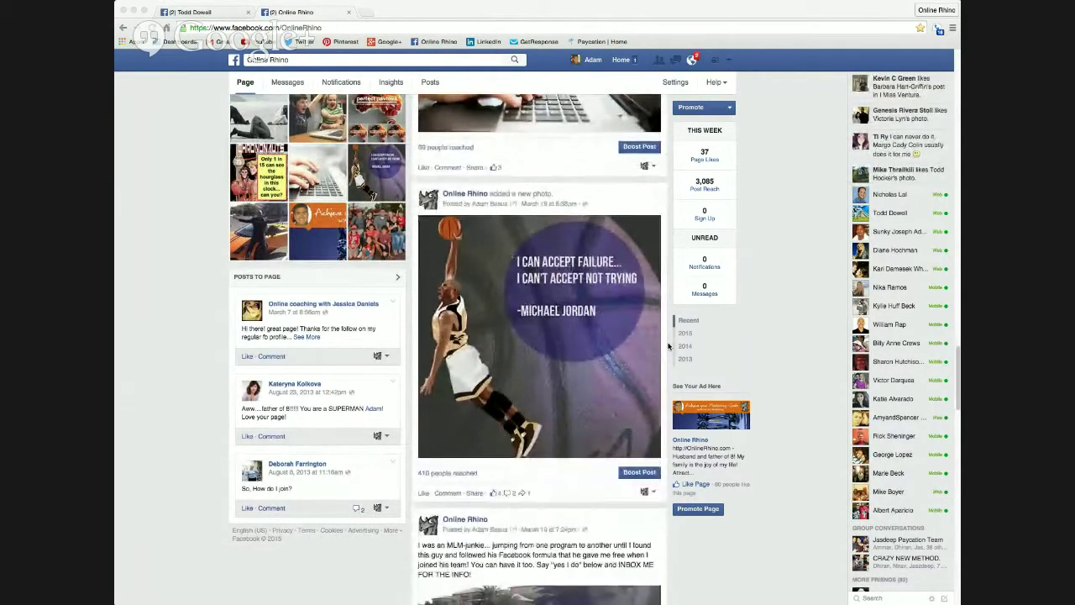
scroll(669, 346, "down", 3)
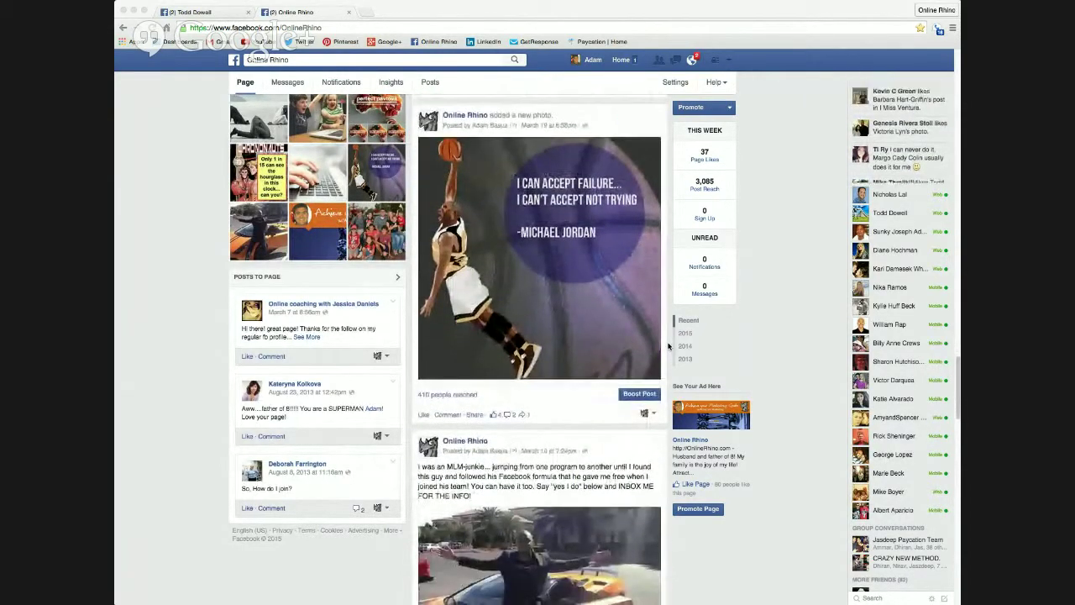
scroll(670, 346, "down", 3)
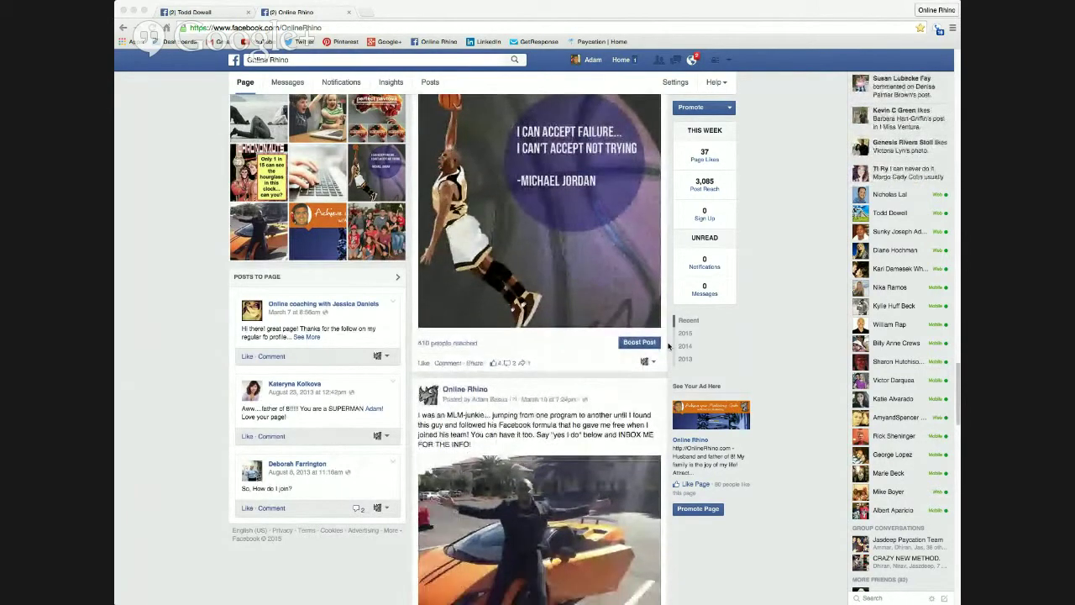
scroll(669, 345, "down", 5)
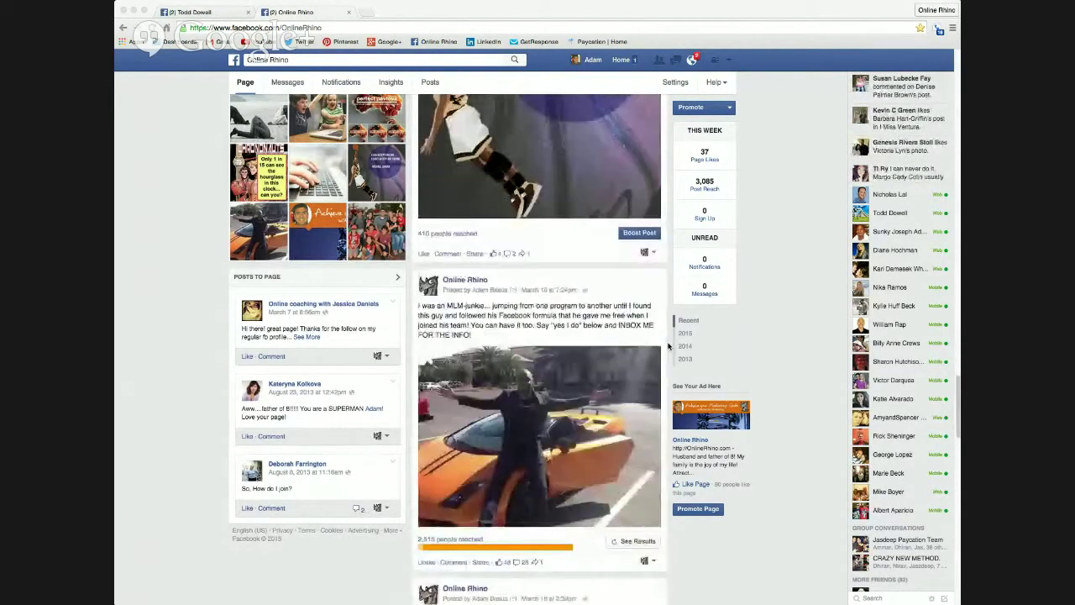
scroll(669, 346, "down", 2)
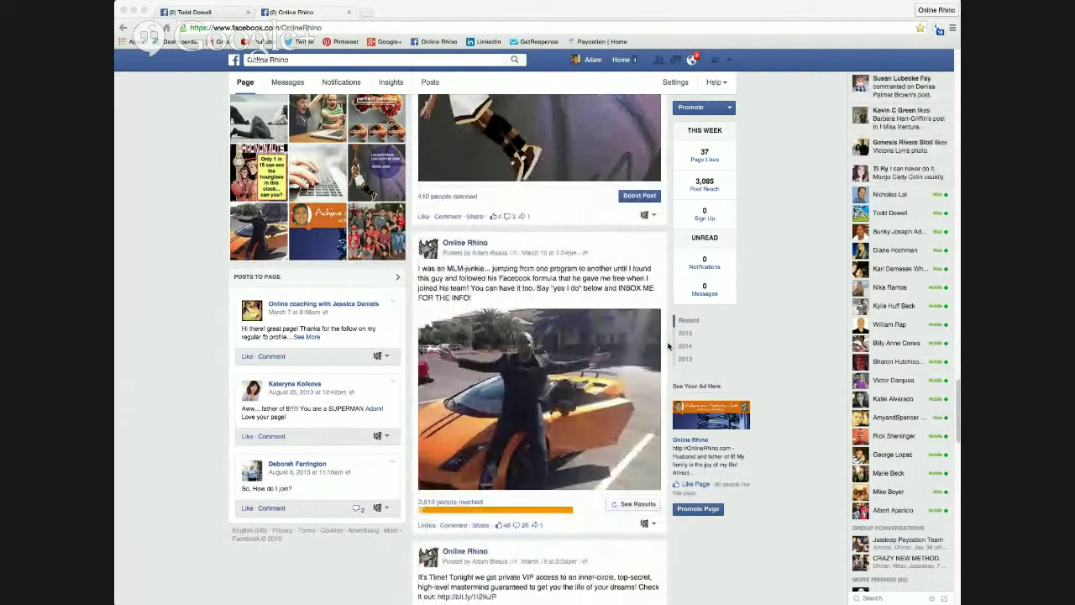
scroll(669, 346, "down", 1)
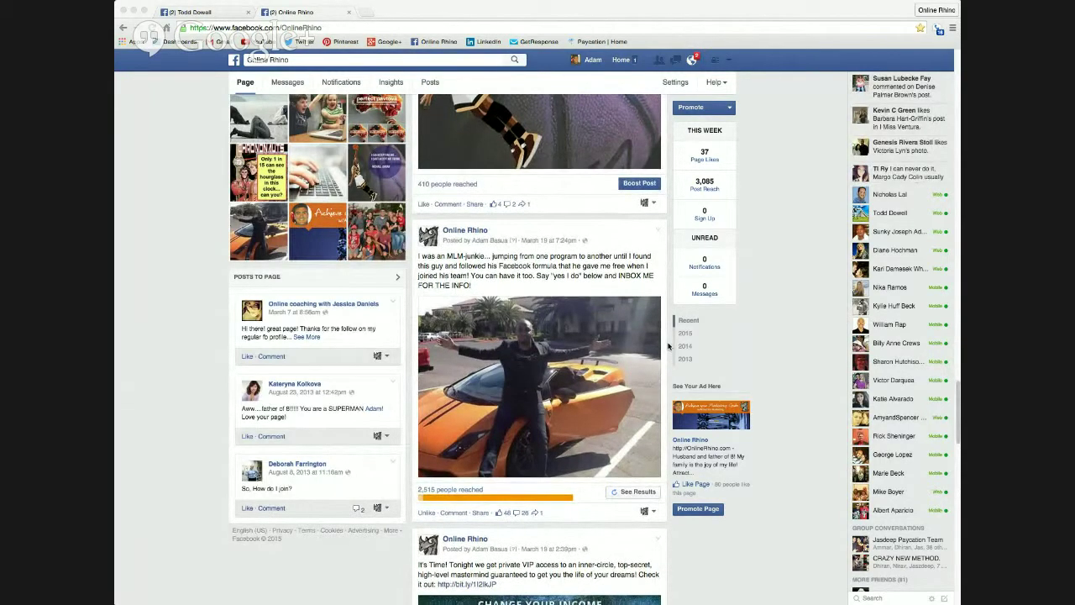
scroll(670, 346, "down", 2)
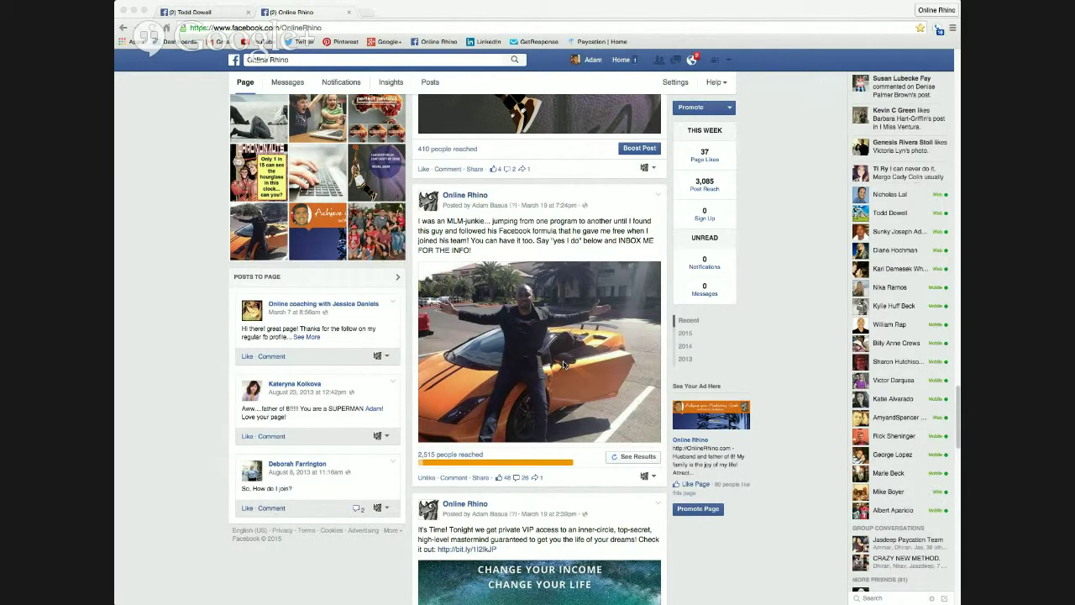
scroll(666, 360, "down", 5)
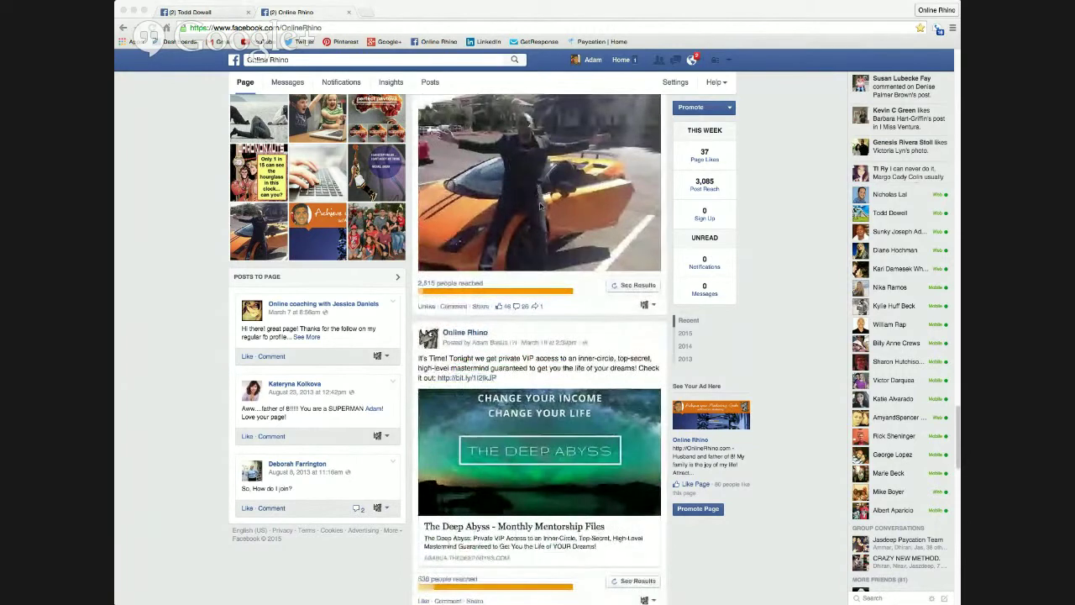
scroll(664, 395, "down", 5)
scroll(663, 395, "down", 6)
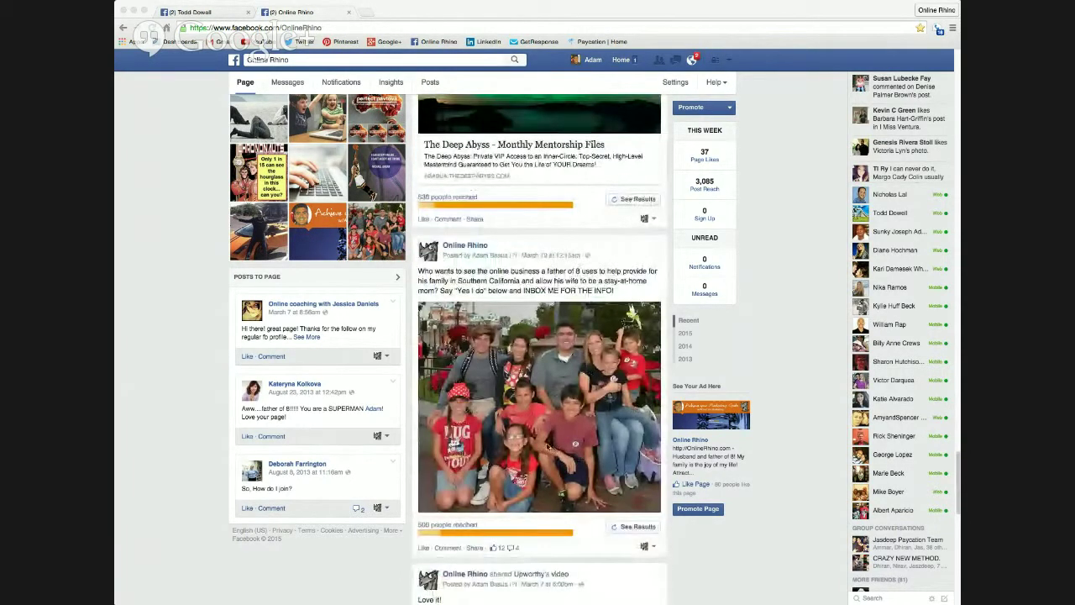
scroll(546, 441, "down", 1)
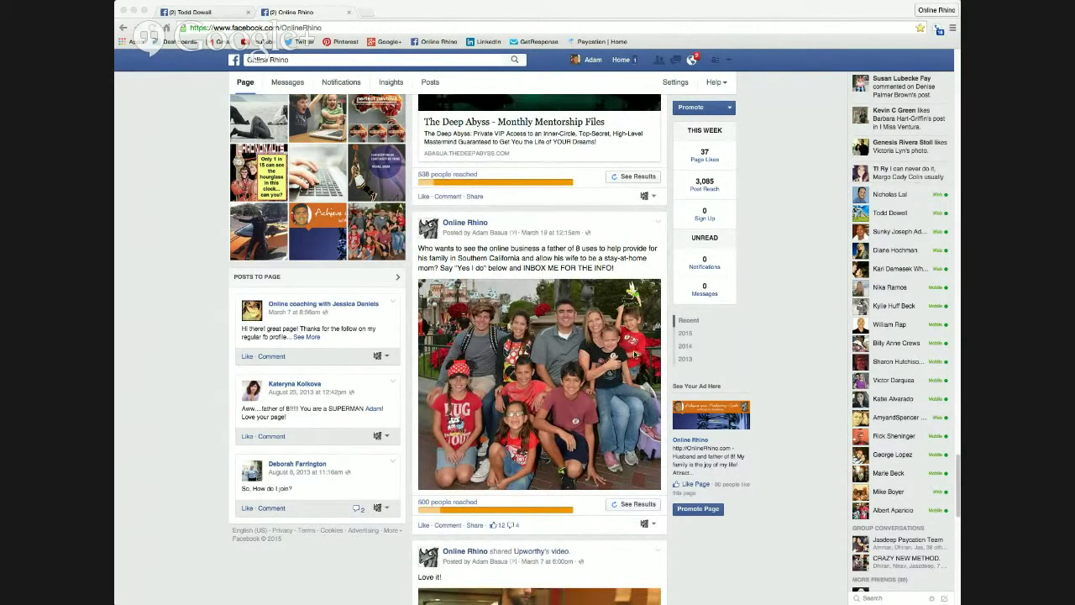
scroll(670, 357, "up", 3)
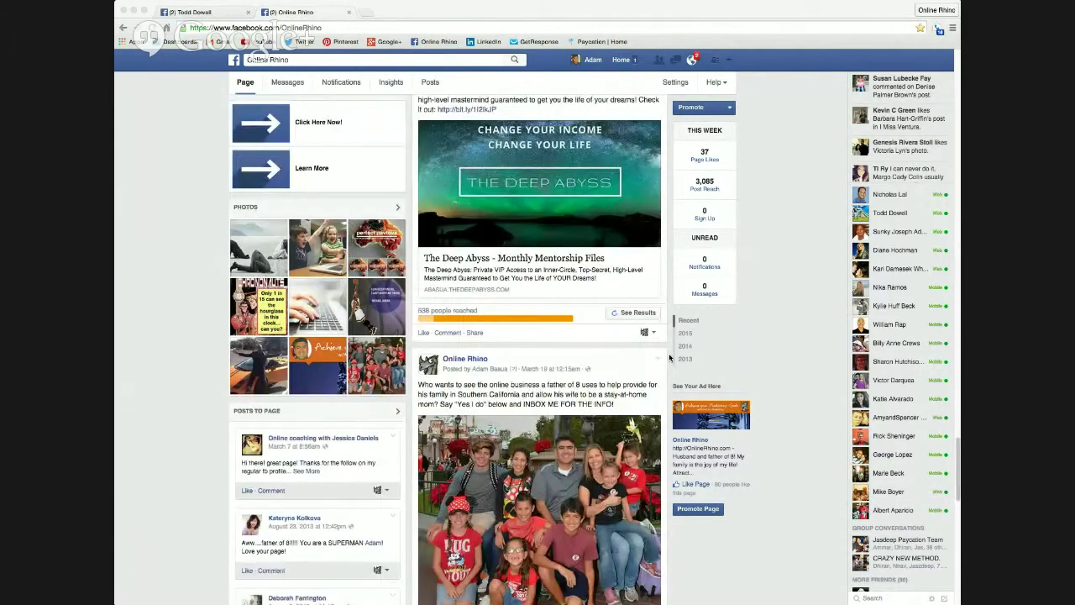
scroll(670, 358, "down", 1)
scroll(669, 358, "down", 4)
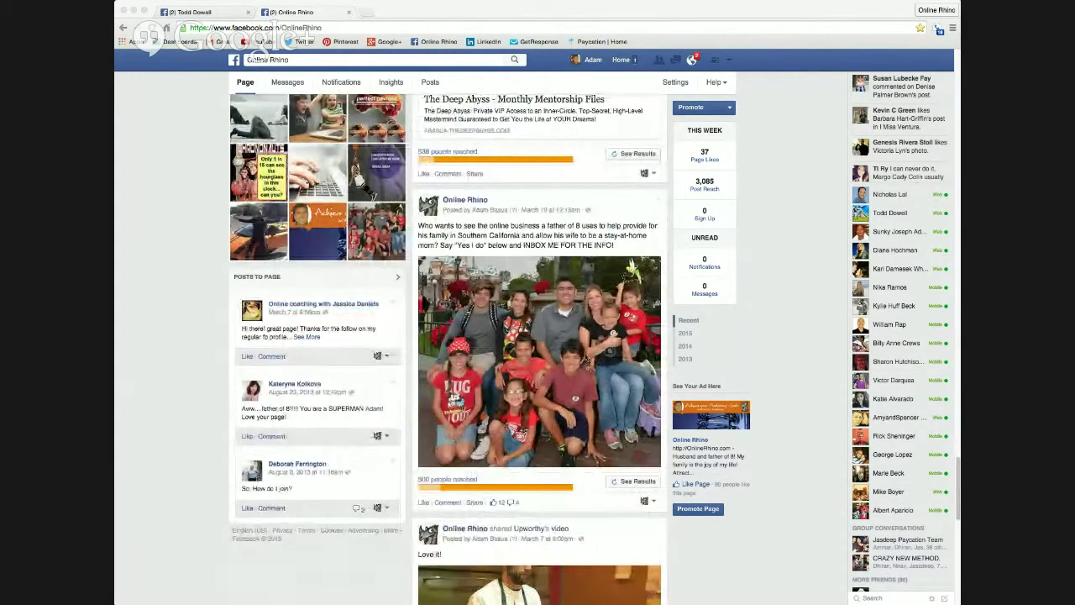
scroll(667, 358, "up", 3)
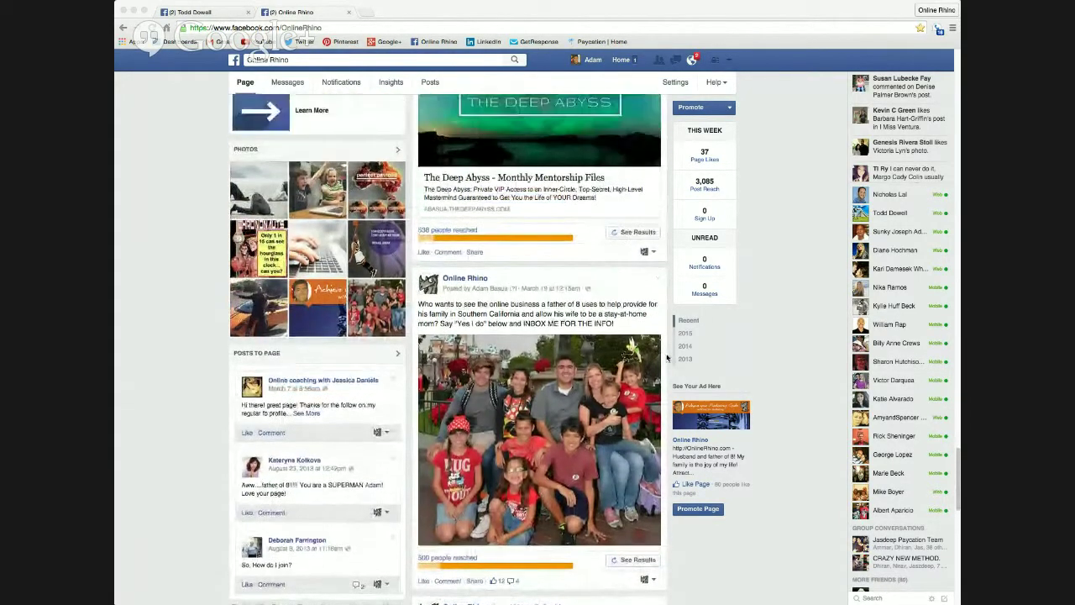
scroll(667, 358, "up", 10)
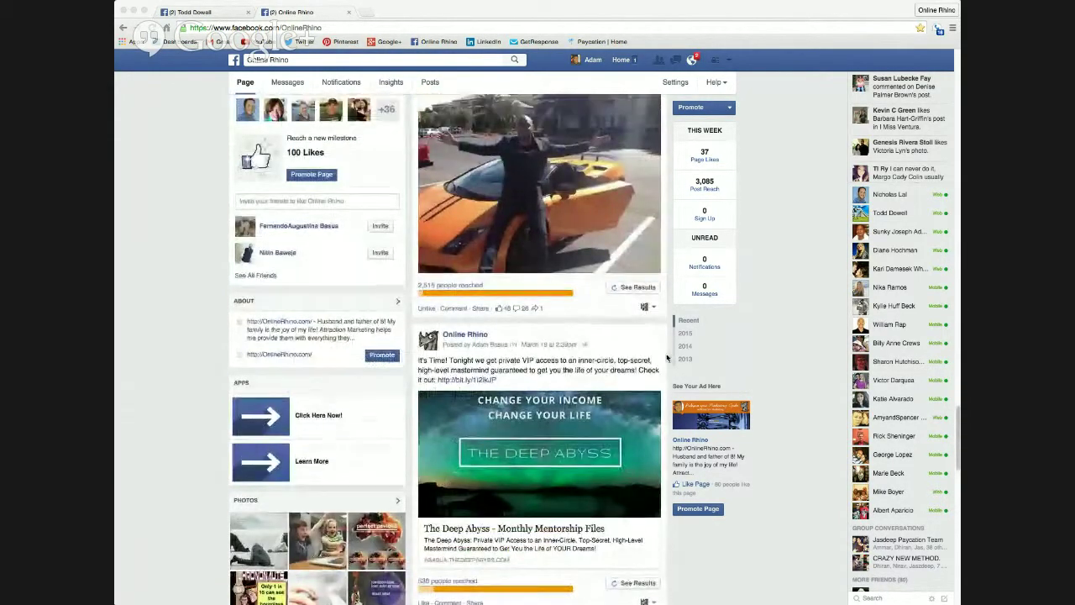
scroll(667, 358, "up", 3)
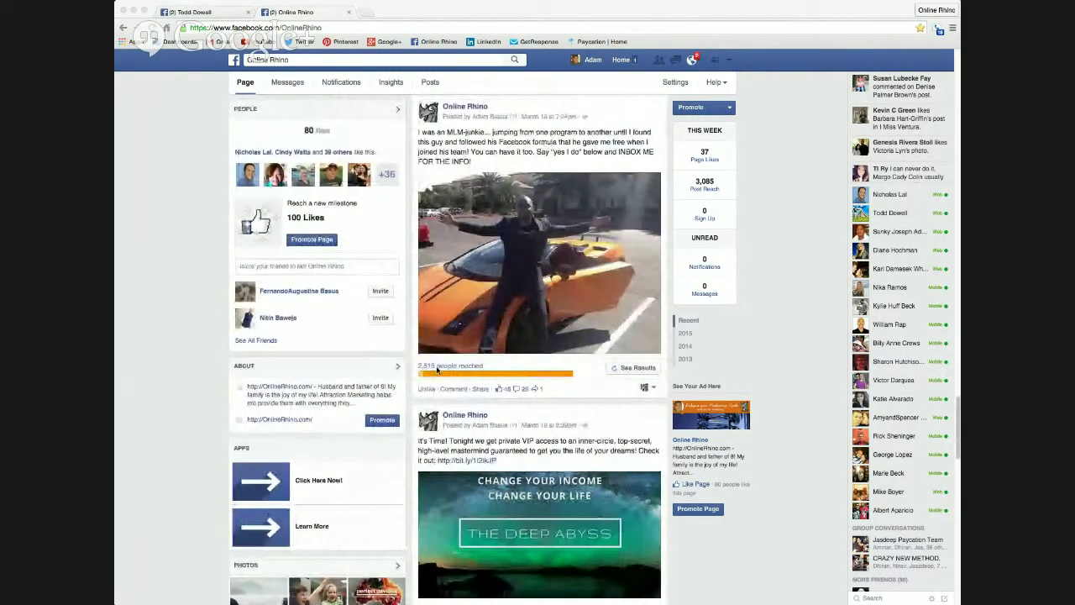
left_click(525, 390)
scroll(529, 399, "down", 3)
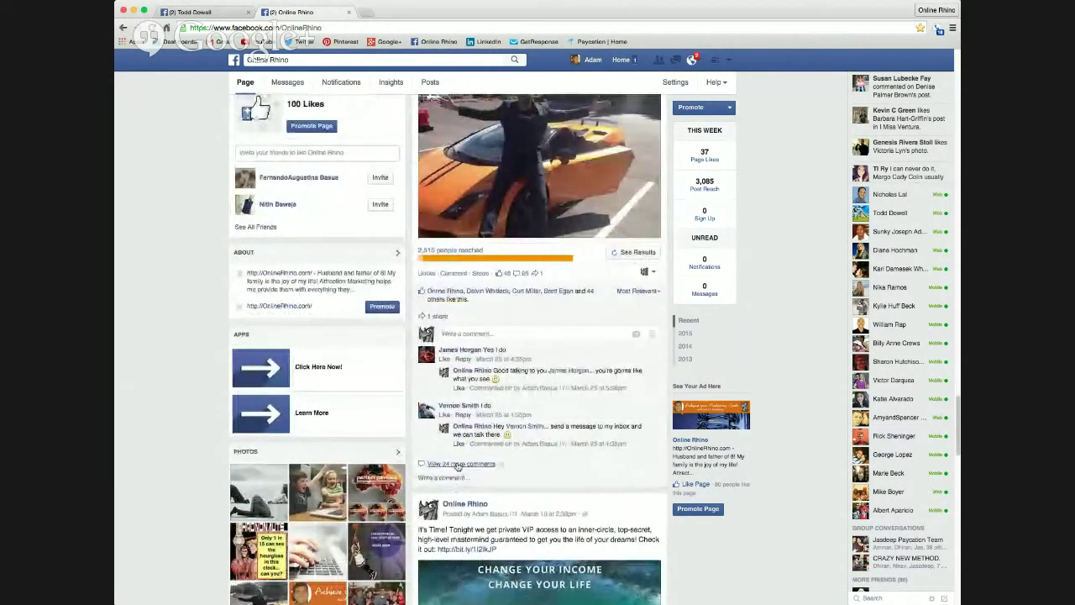
scroll(543, 394, "down", 5)
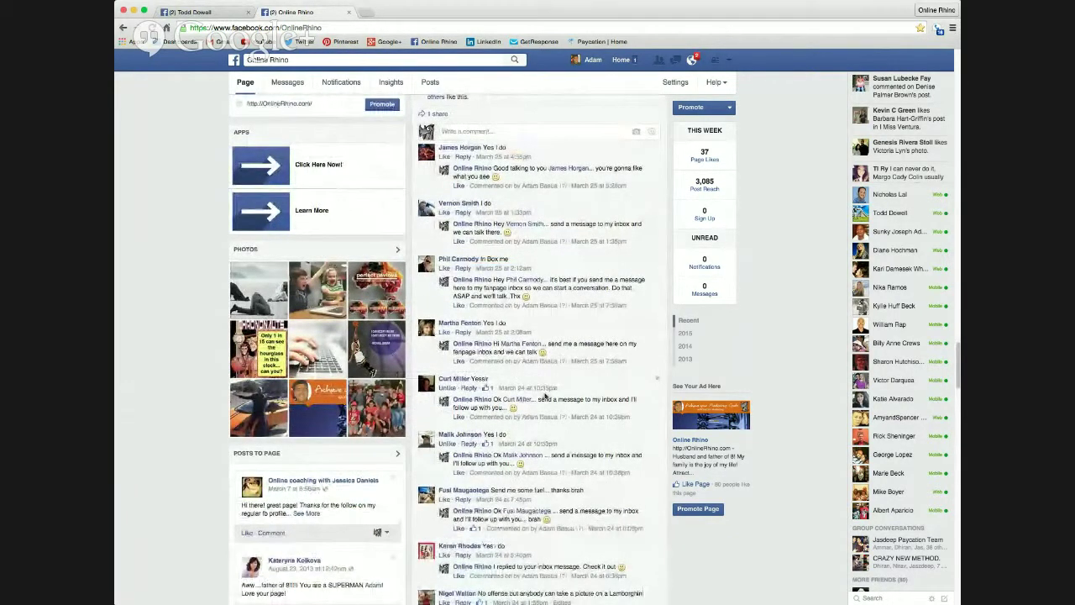
scroll(543, 393, "down", 1)
scroll(501, 361, "down", 5)
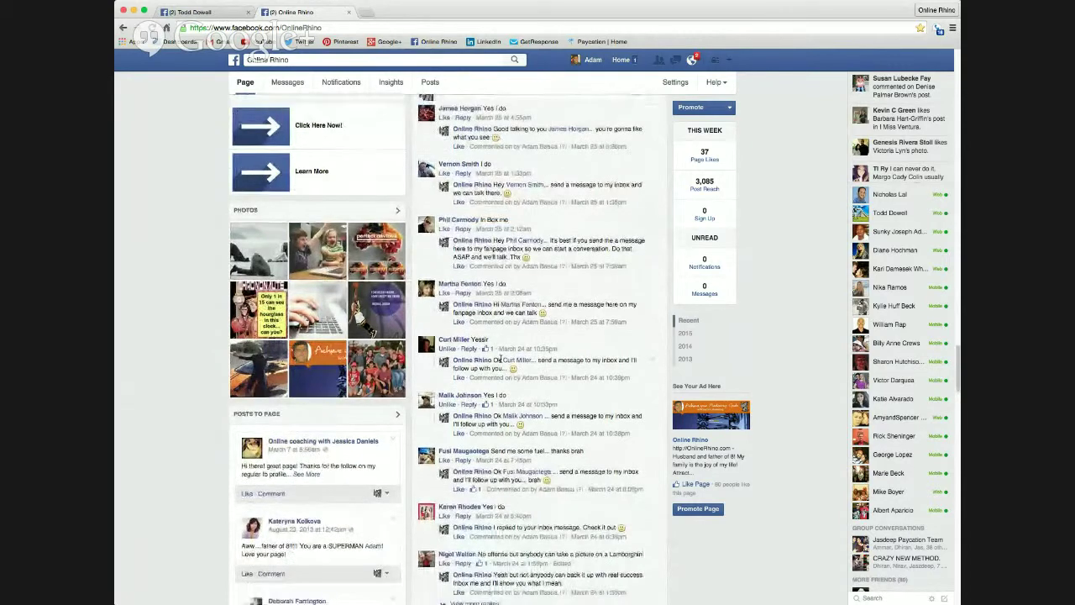
scroll(500, 361, "down", 4)
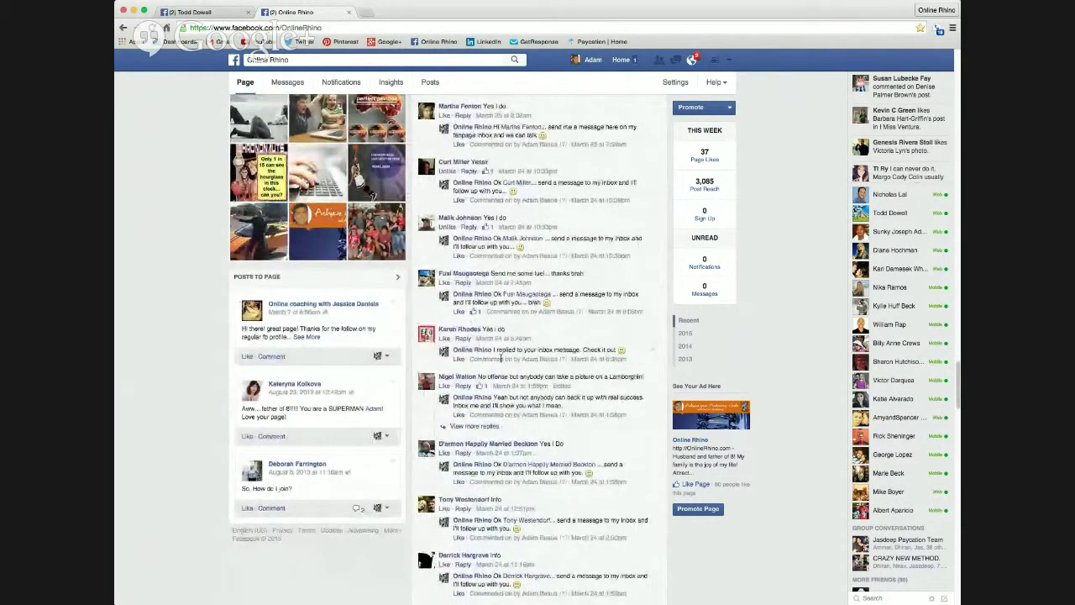
scroll(501, 358, "down", 4)
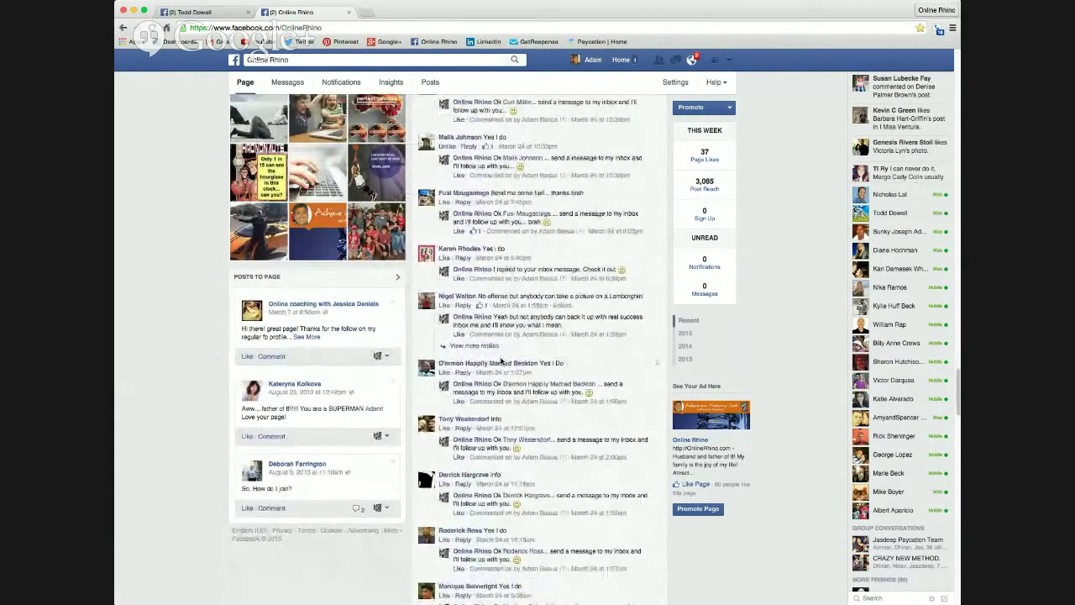
scroll(502, 361, "down", 2)
scroll(501, 361, "up", 15)
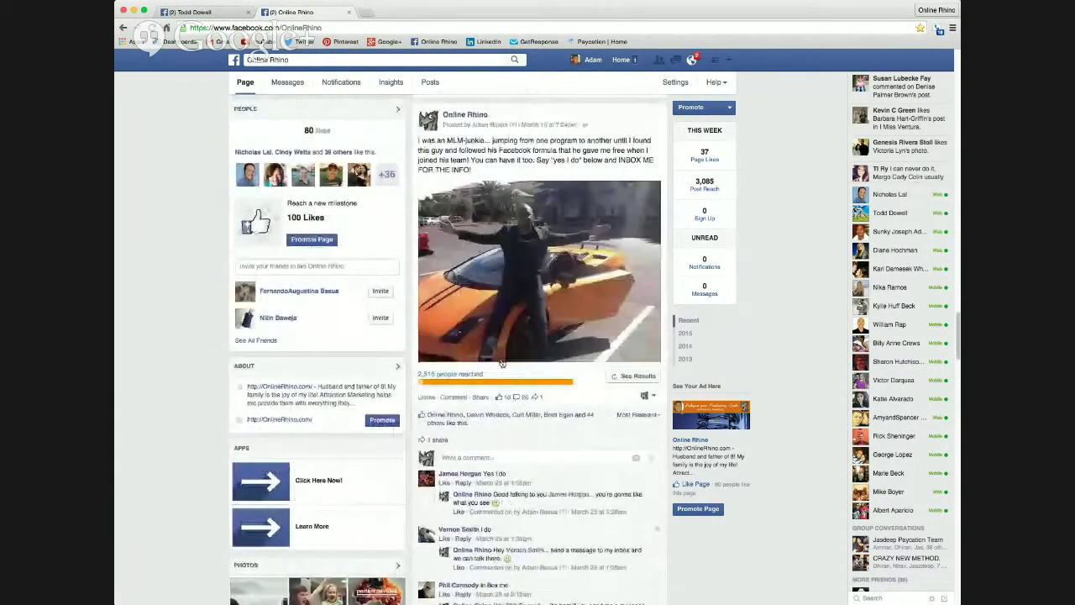
scroll(502, 363, "up", 3)
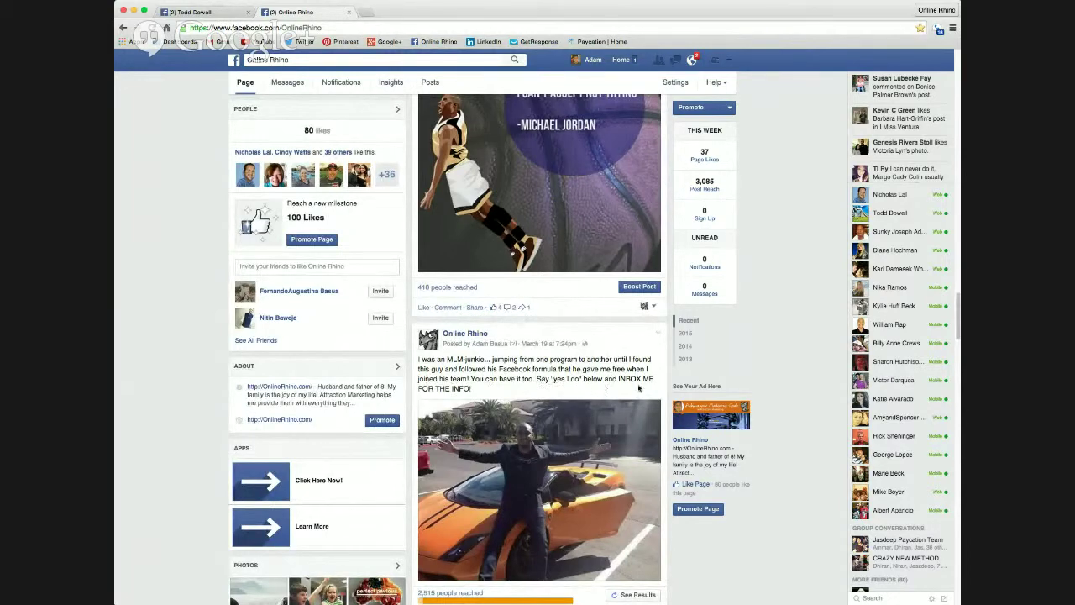
scroll(584, 388, "down", 4)
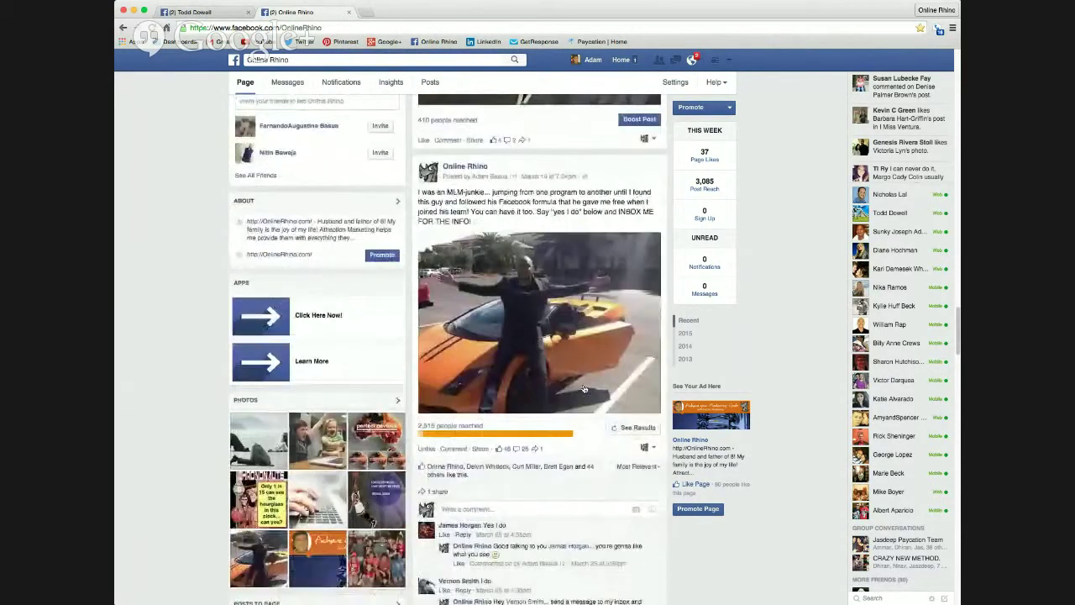
scroll(585, 388, "down", 5)
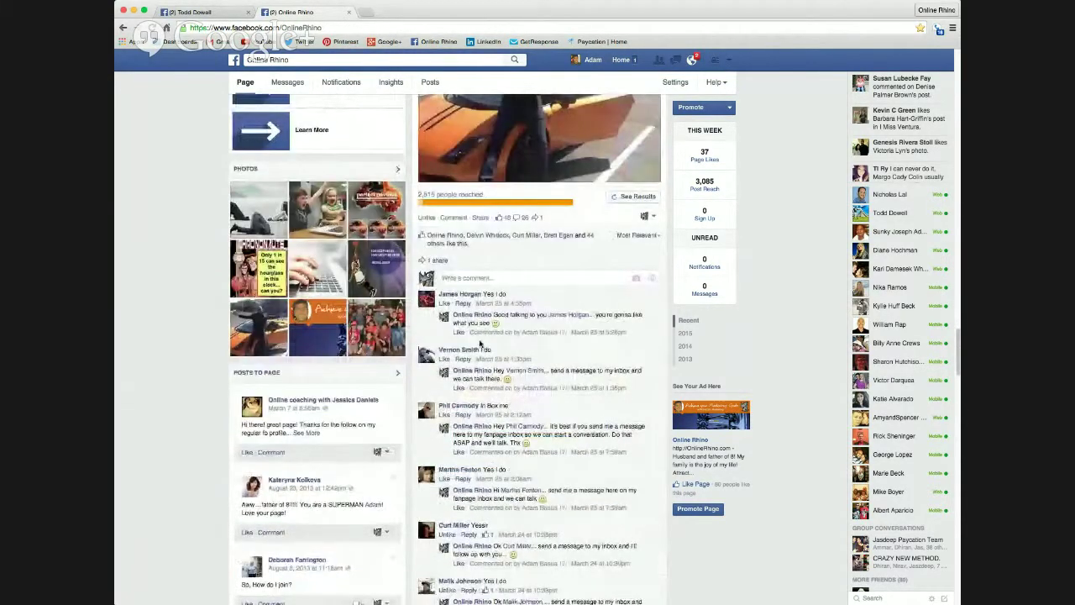
scroll(509, 363, "down", 2)
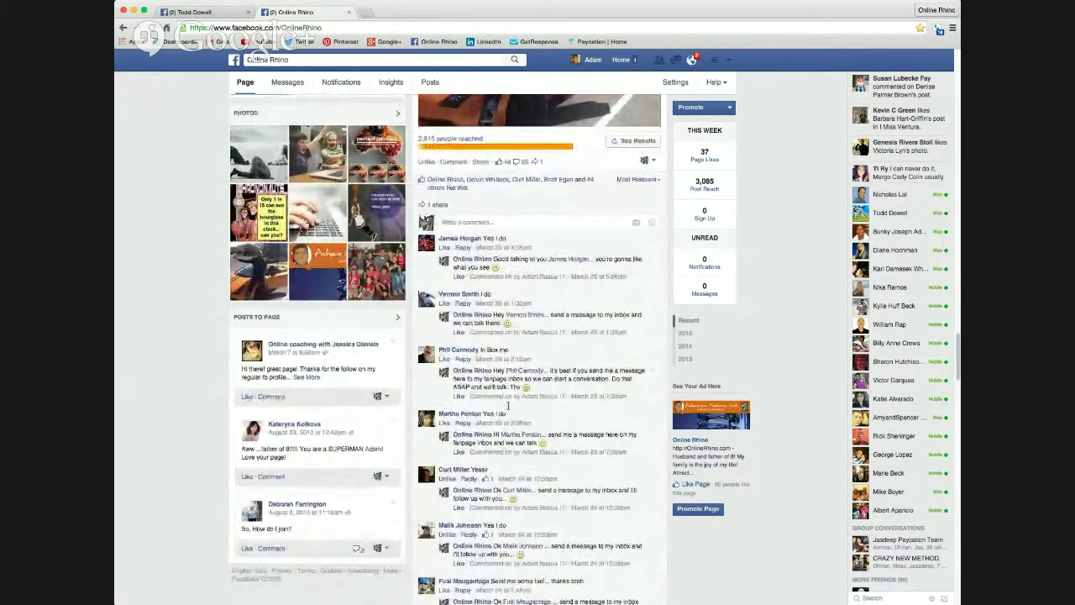
scroll(508, 406, "down", 1)
scroll(548, 408, "down", 2)
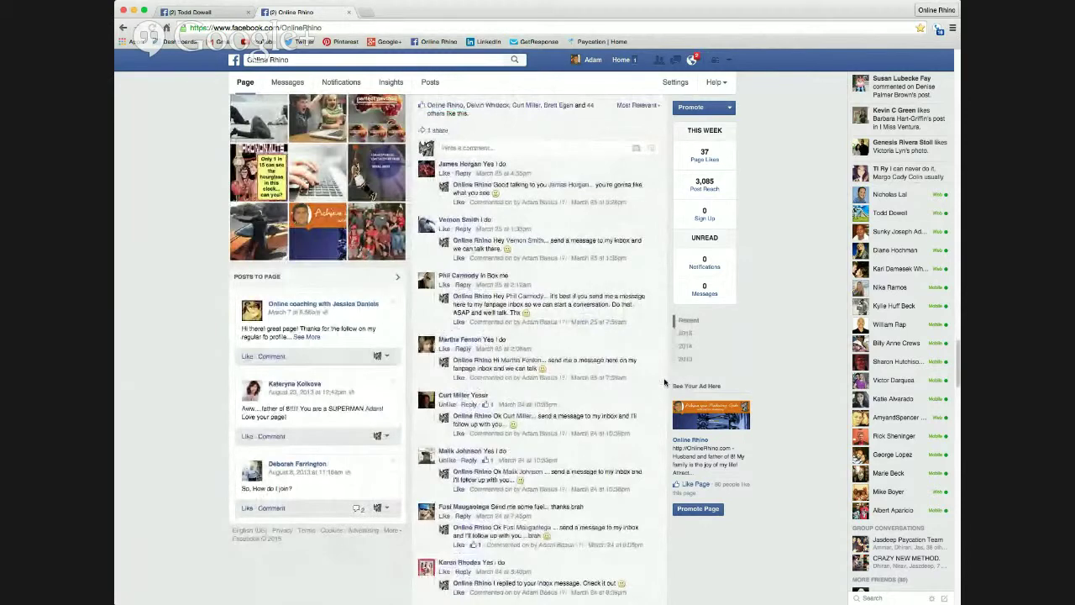
scroll(664, 382, "down", 2)
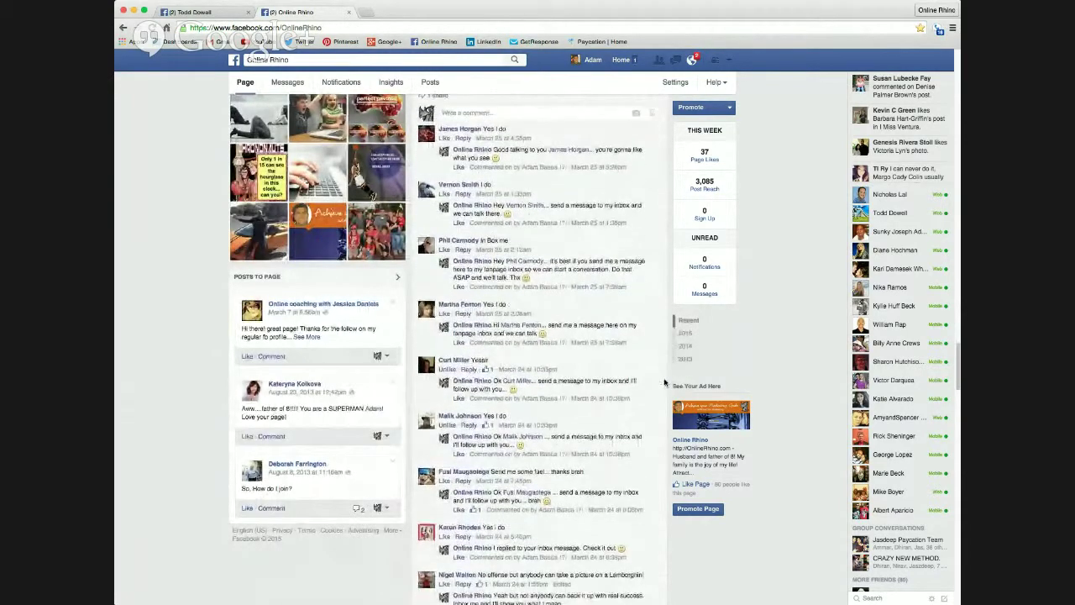
scroll(664, 383, "down", 2)
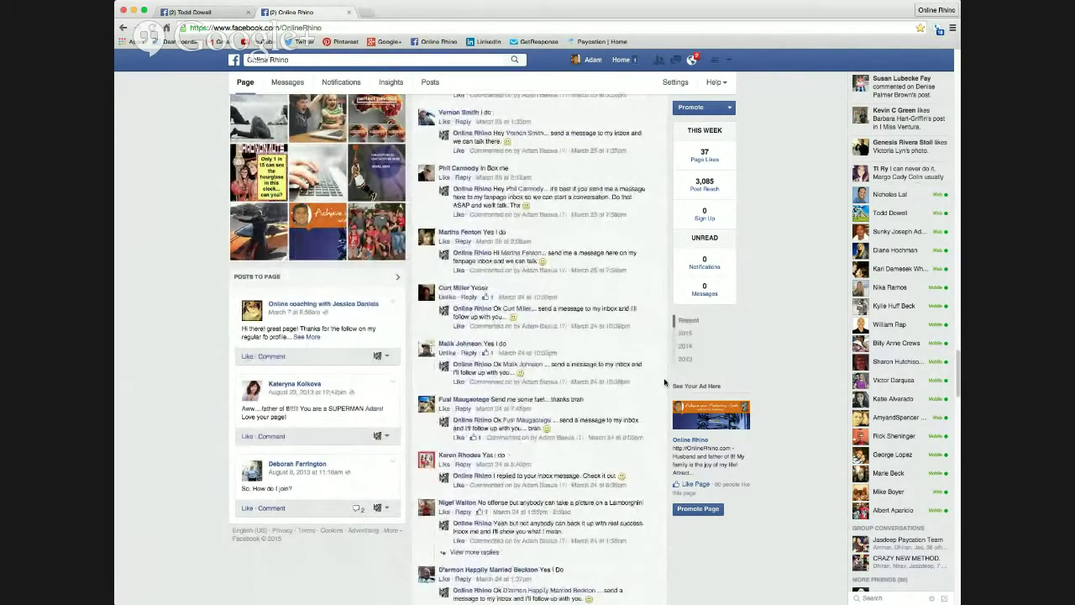
scroll(664, 382, "down", 2)
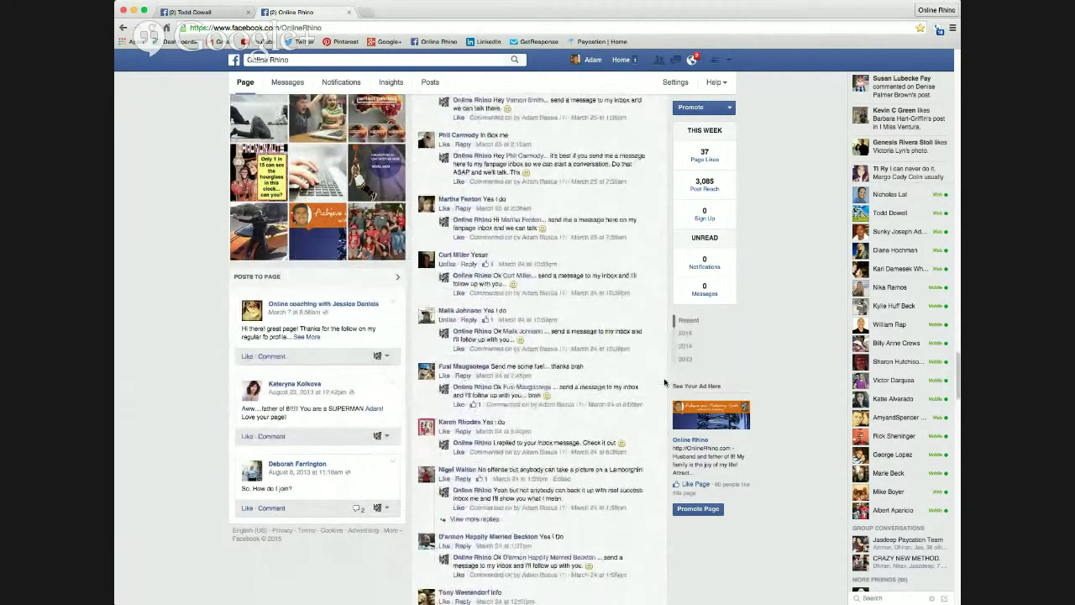
scroll(664, 382, "down", 5)
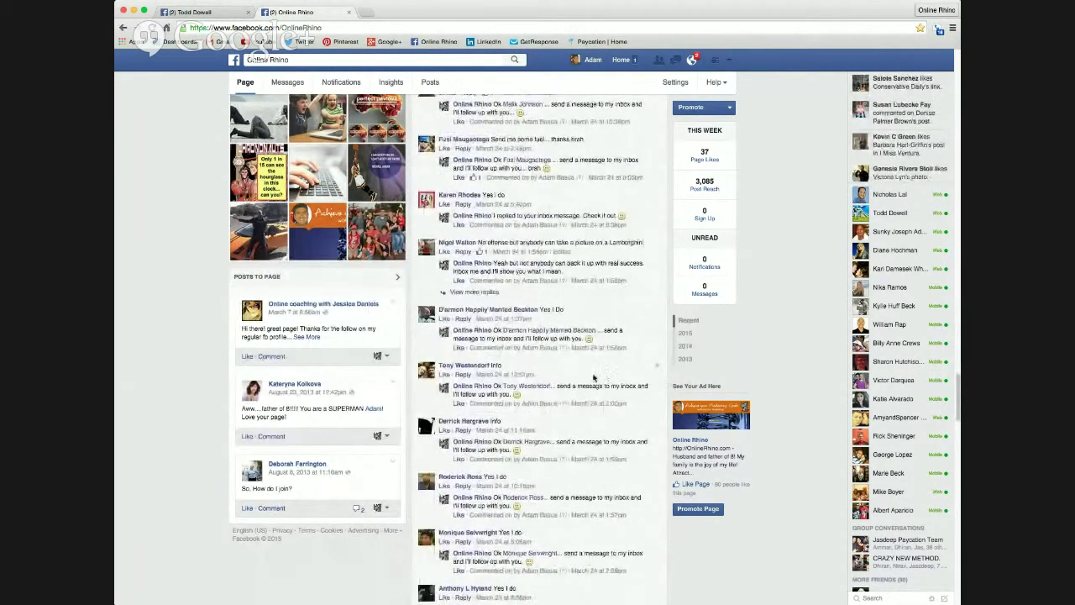
scroll(593, 378, "down", 11)
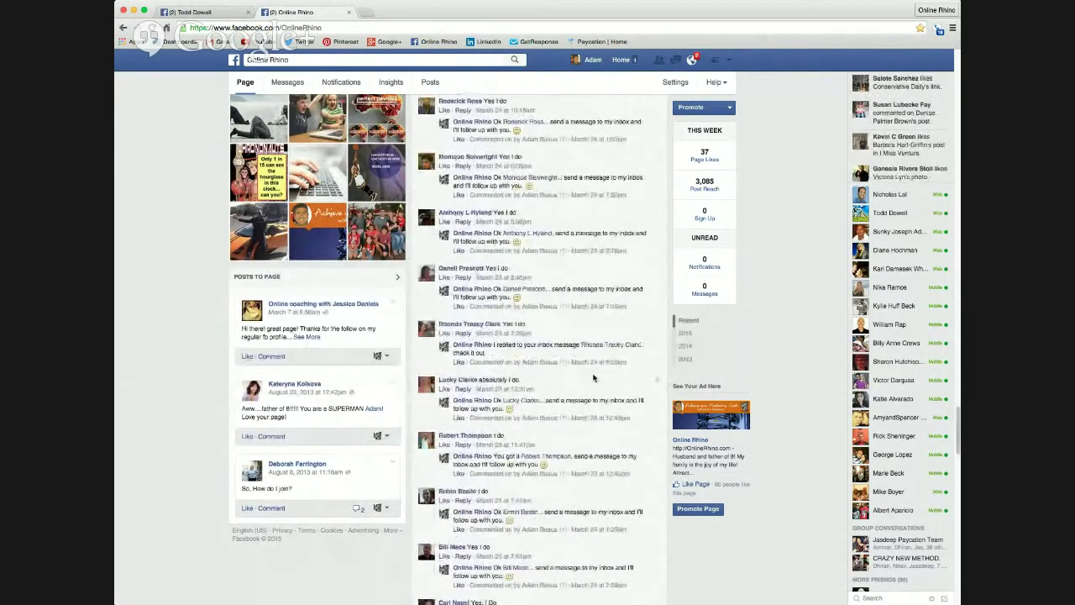
scroll(594, 378, "down", 4)
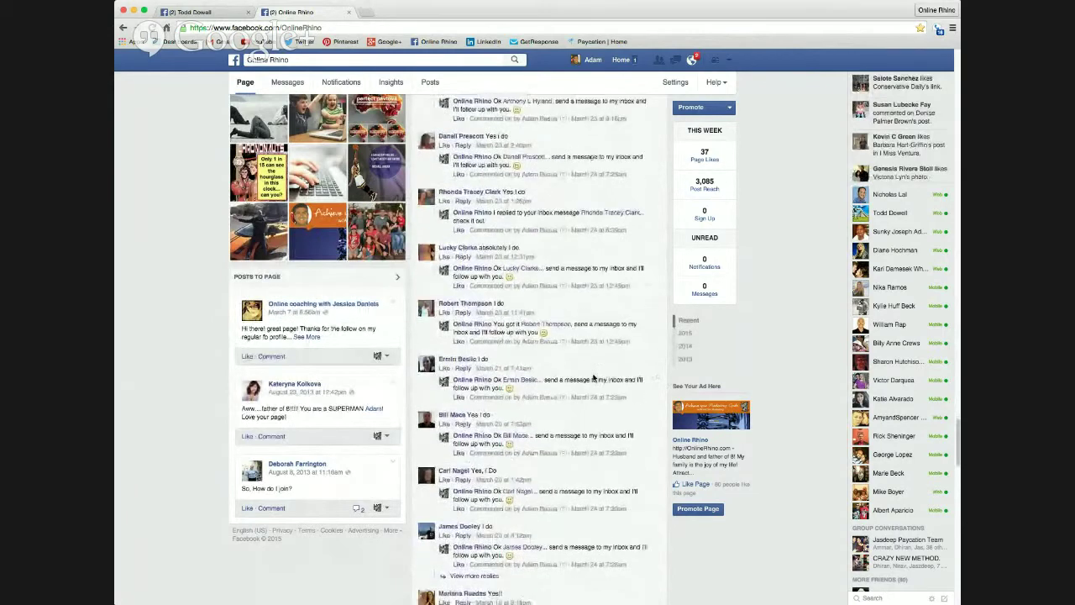
scroll(593, 378, "down", 4)
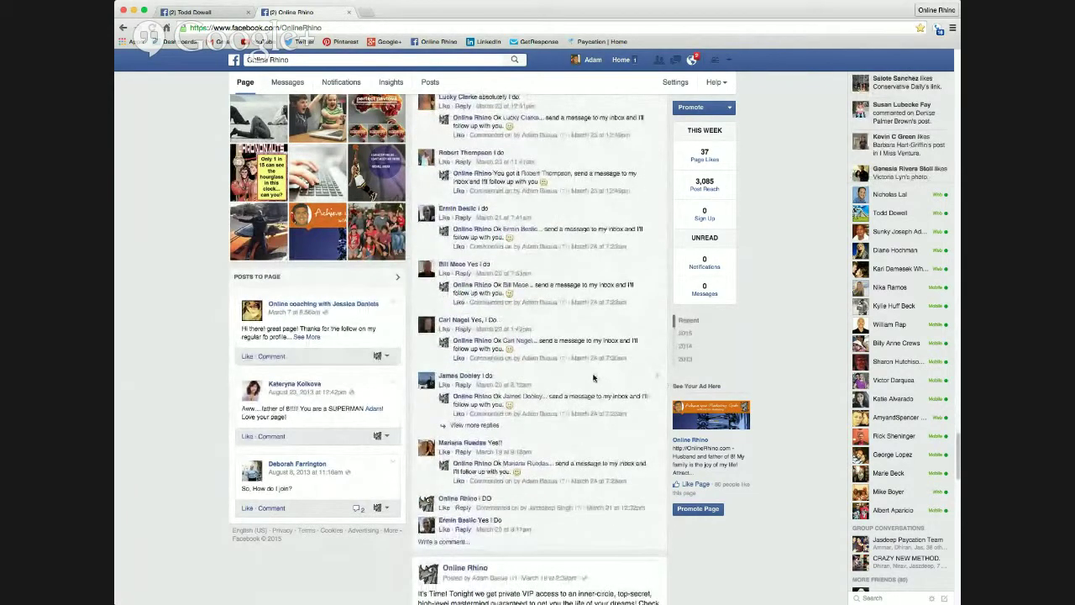
scroll(593, 378, "up", 2)
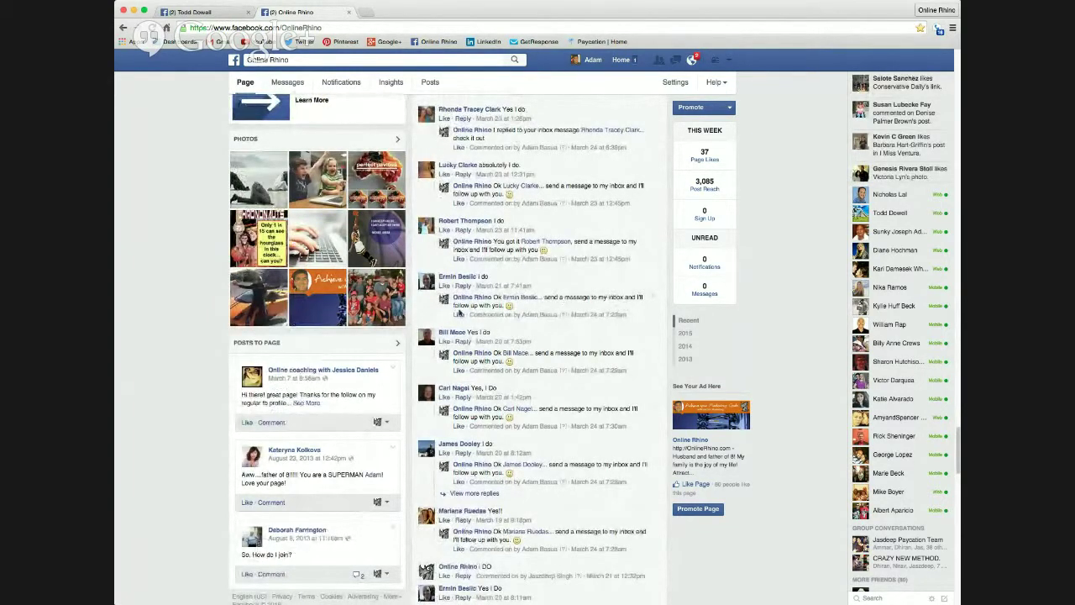
scroll(549, 355, "up", 10)
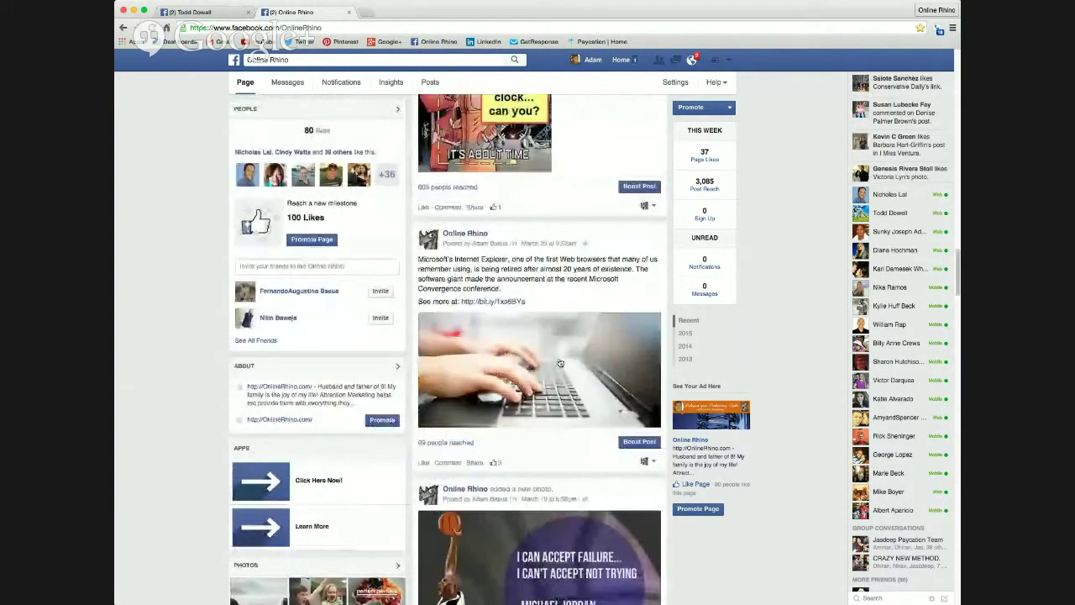
left_click(287, 82)
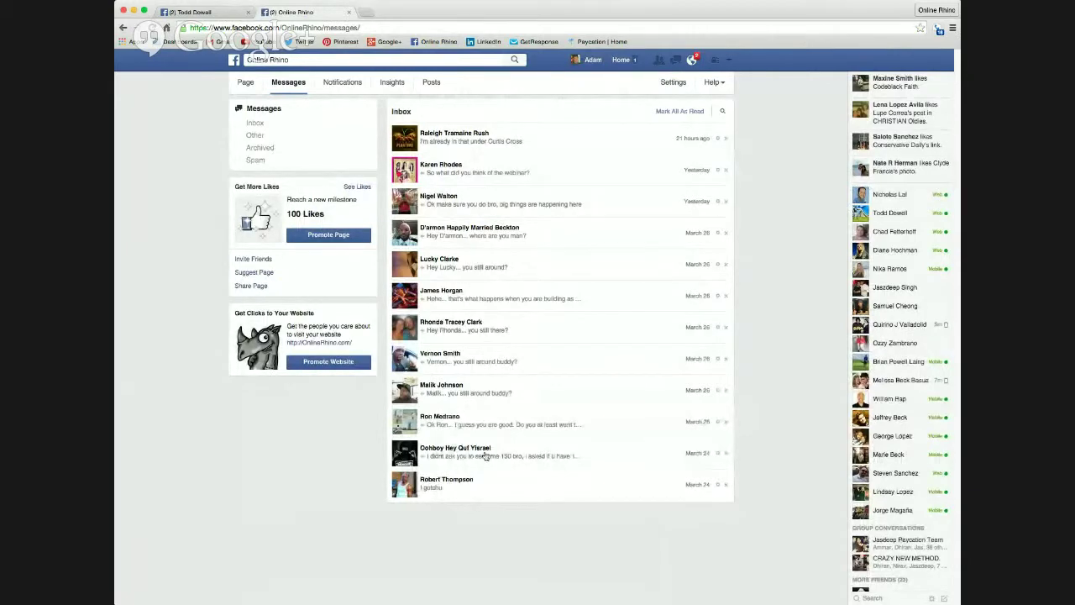
left_click(463, 141)
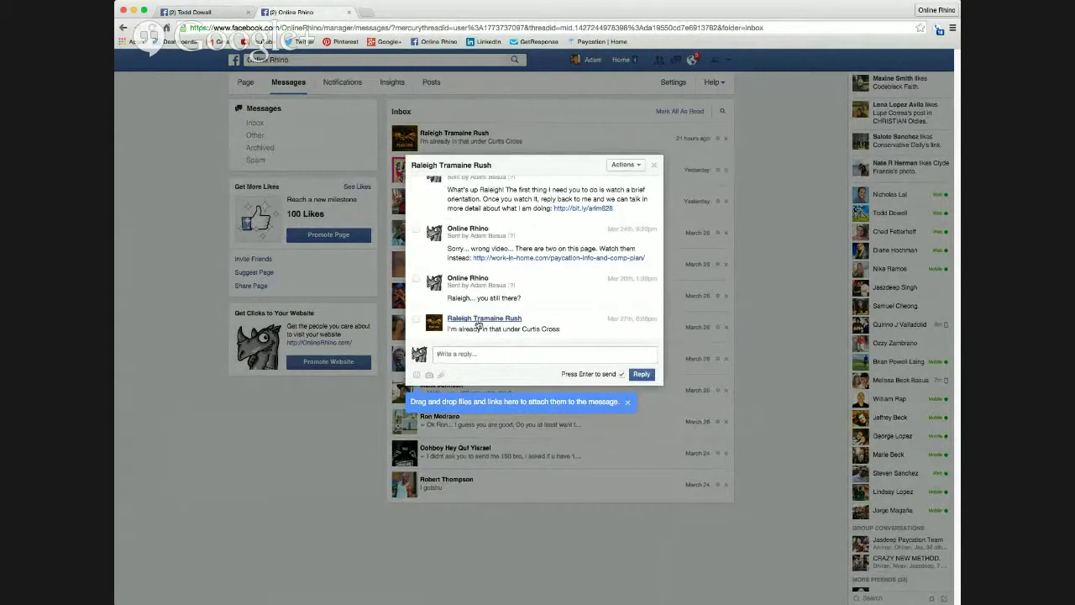
left_click(654, 167)
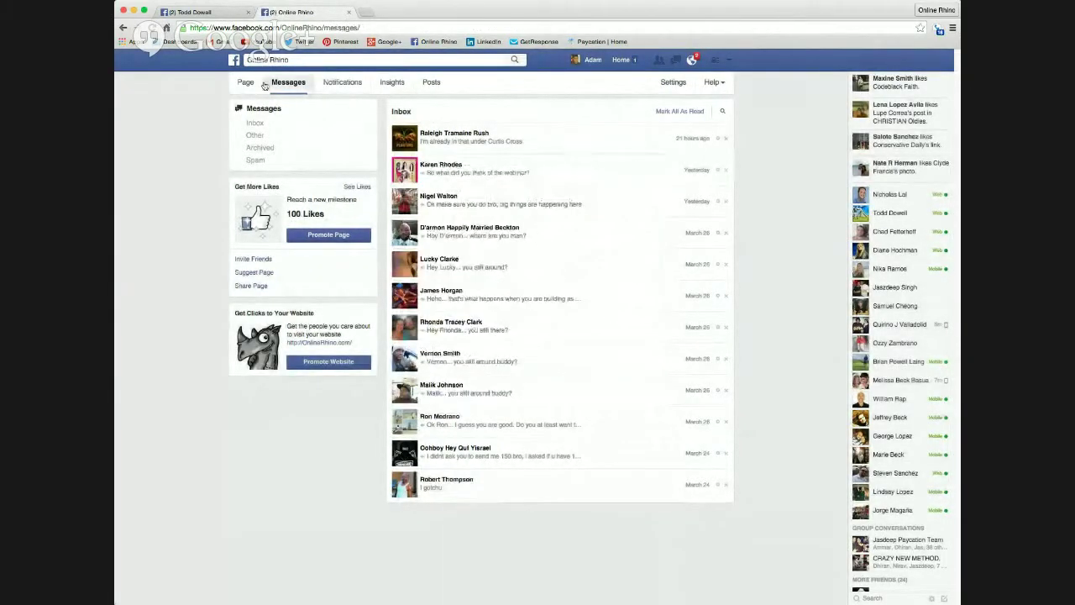
left_click(246, 82)
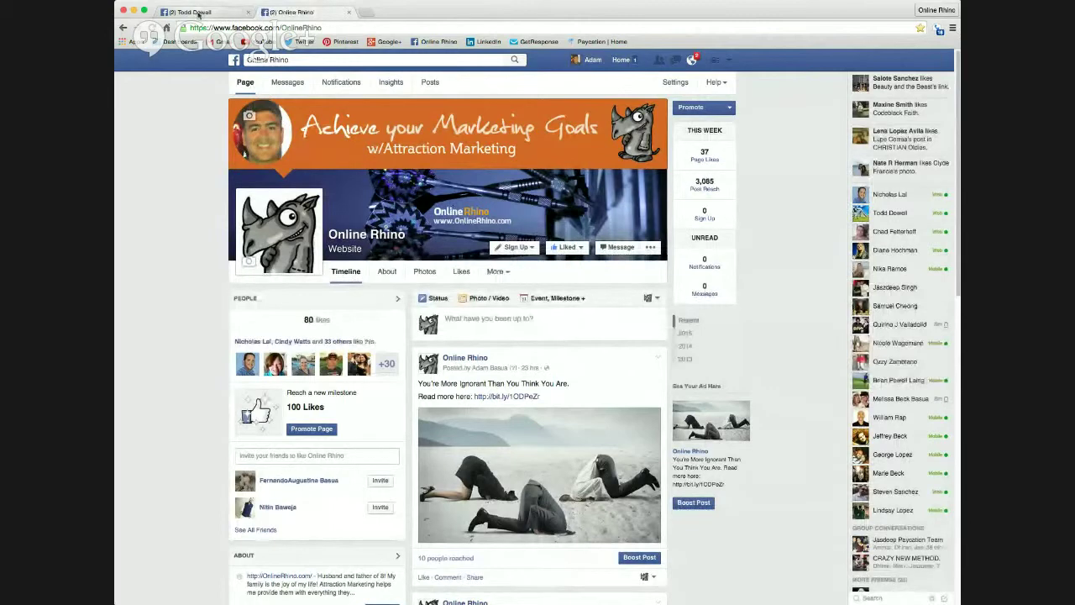
- Switch to the influencer's public figure page and open its full Photos collection
left_click(199, 12)
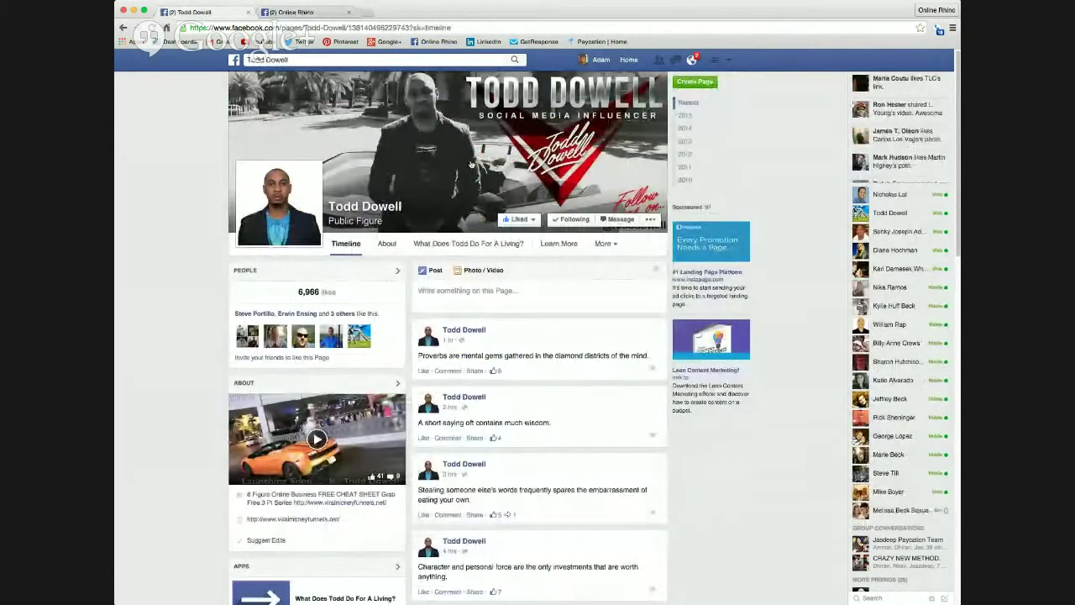
scroll(474, 191, "down", 2)
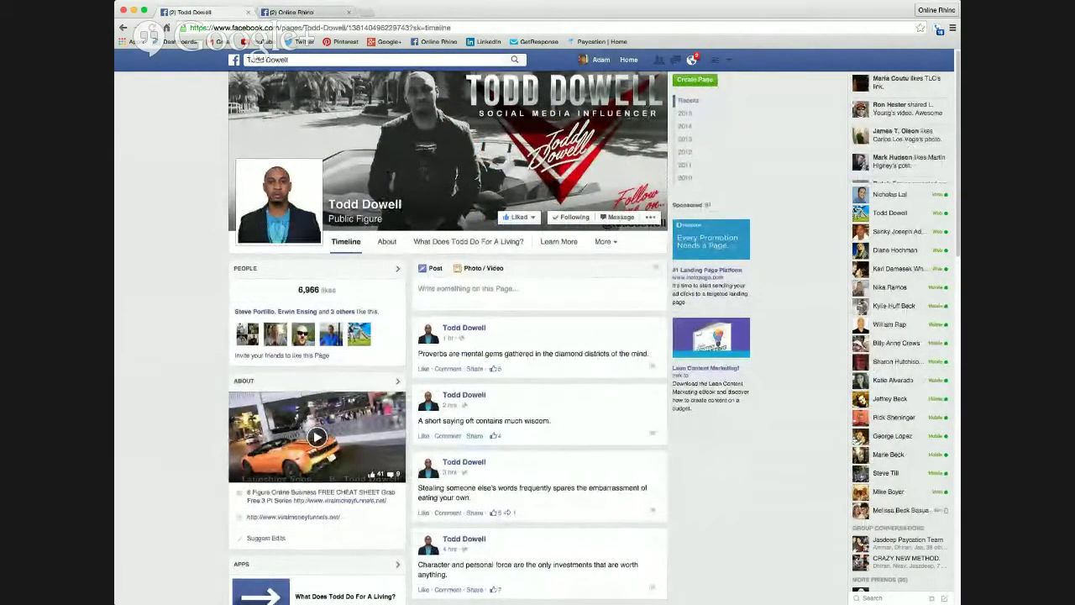
scroll(475, 192, "down", 8)
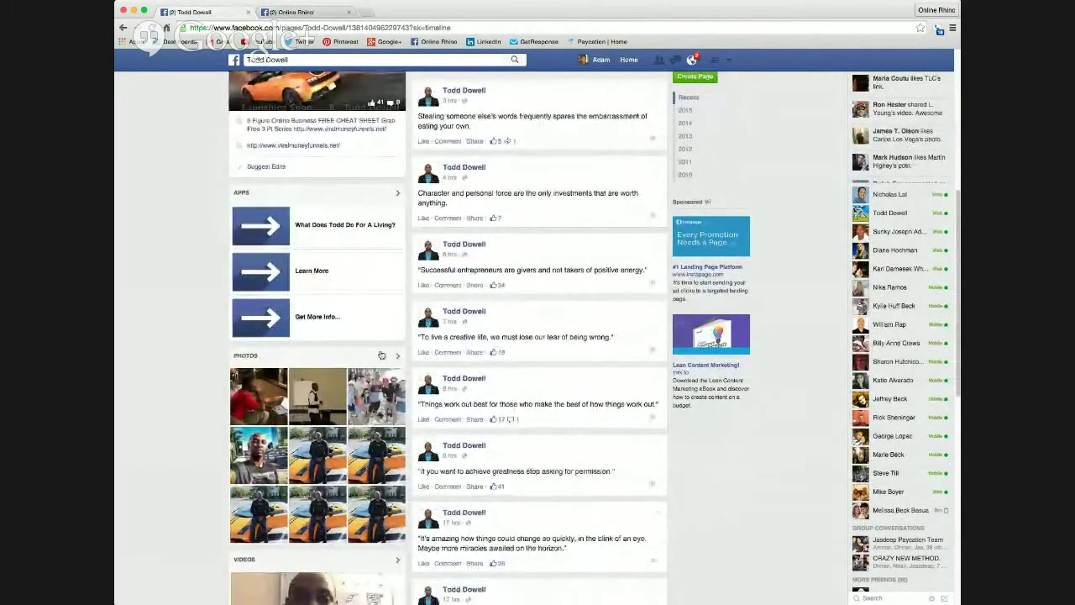
scroll(302, 217, "down", 5)
left_click(246, 176)
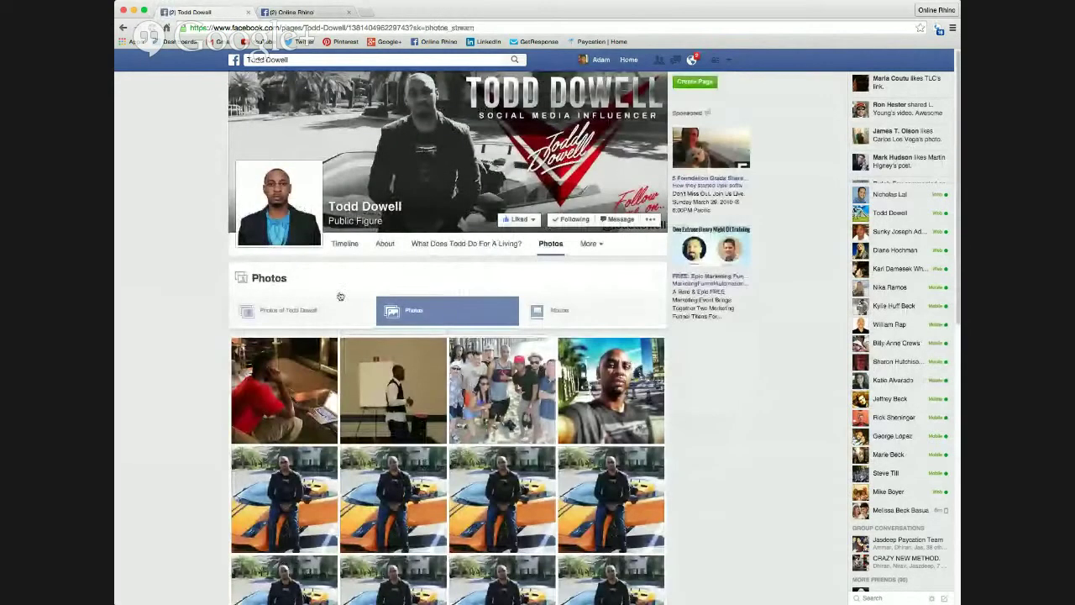
scroll(661, 420, "down", 1)
scroll(661, 420, "down", 3)
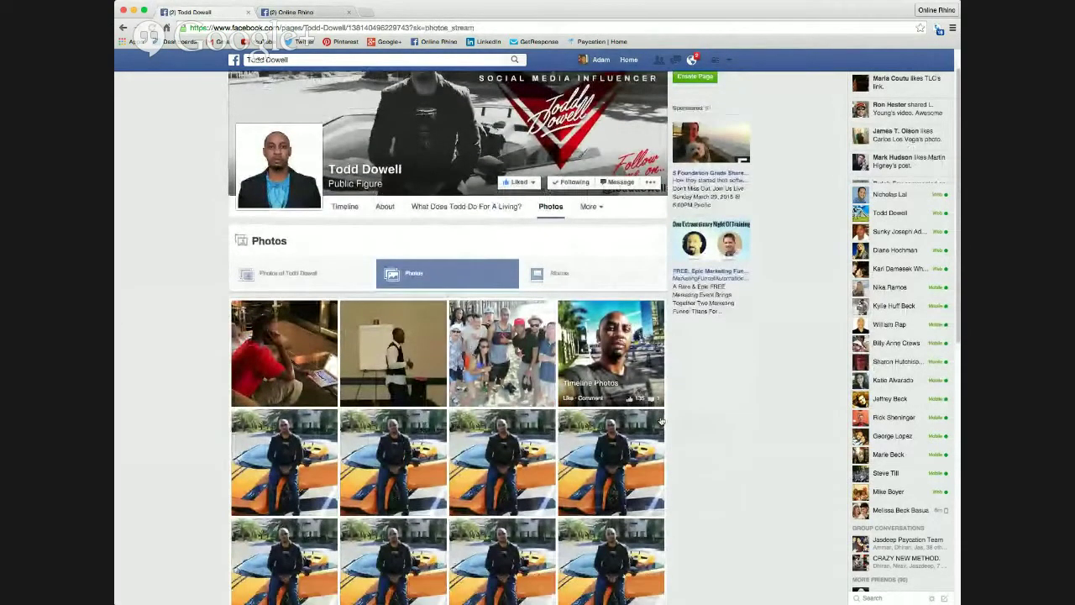
scroll(673, 413, "down", 3)
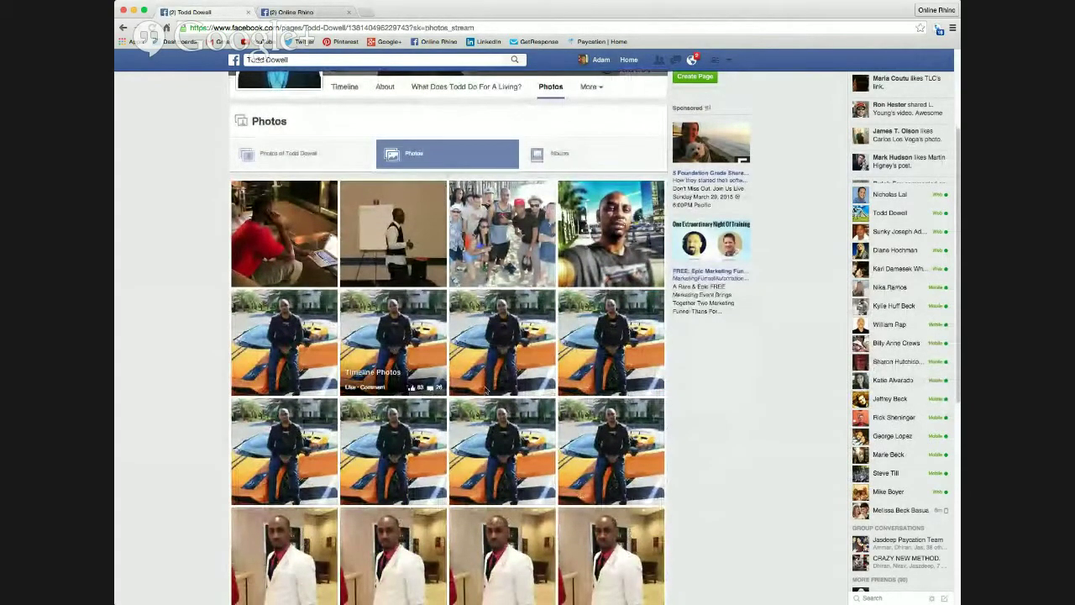
scroll(409, 336, "down", 3)
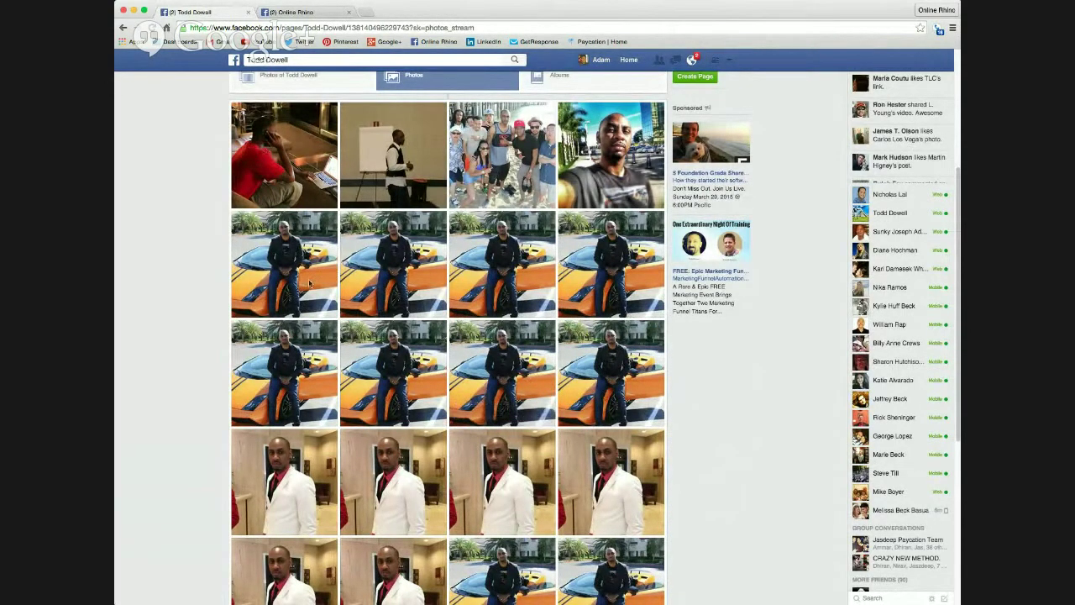
scroll(539, 391, "down", 1)
scroll(538, 390, "down", 1)
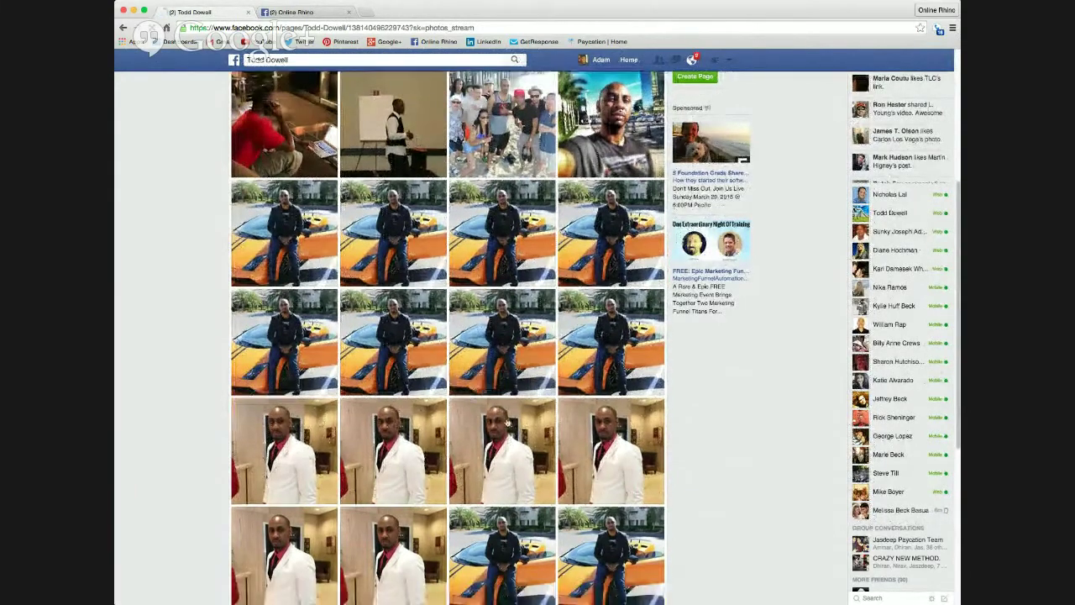
scroll(555, 420, "down", 5)
scroll(561, 437, "down", 4)
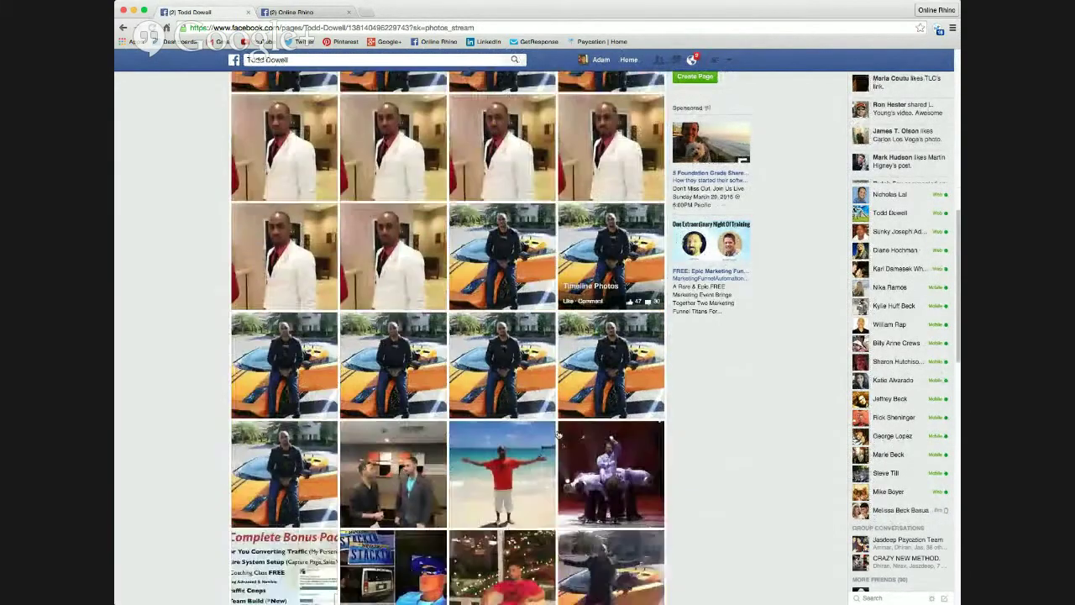
scroll(340, 391, "down", 2)
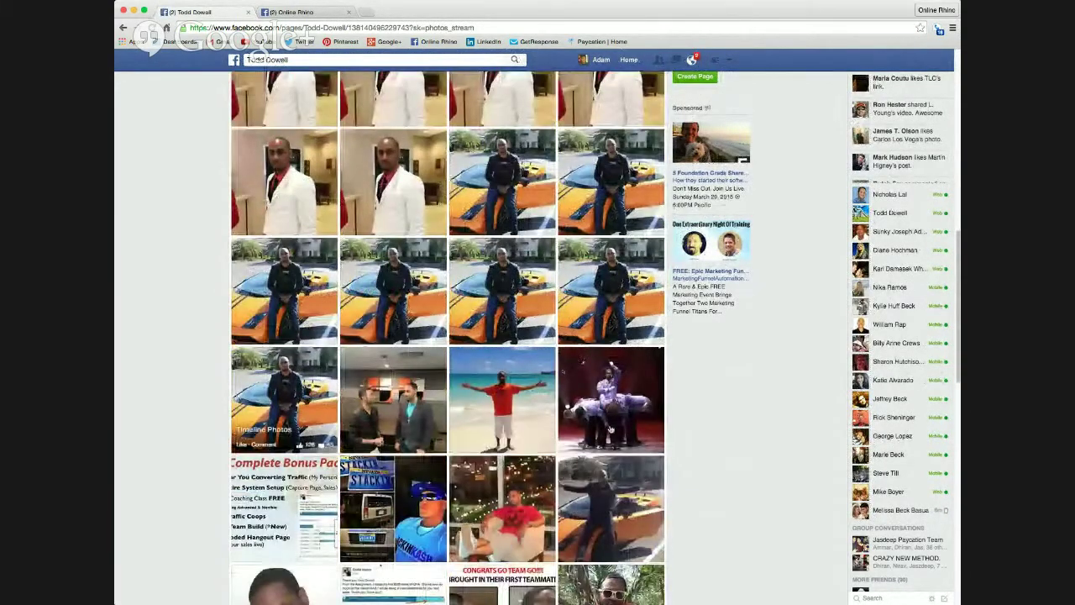
scroll(612, 390, "down", 5)
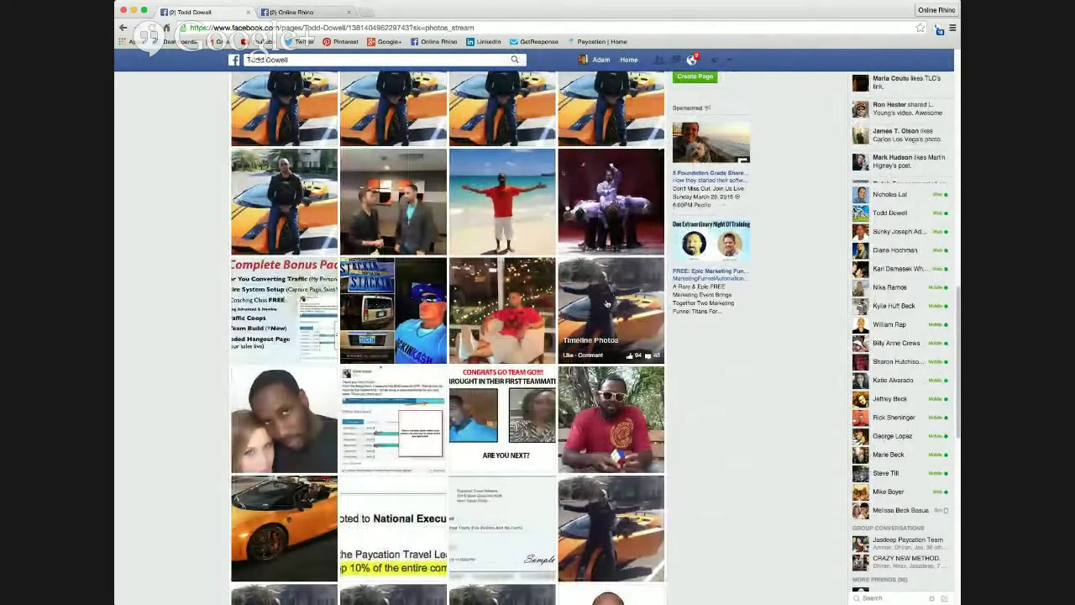
scroll(608, 368, "down", 4)
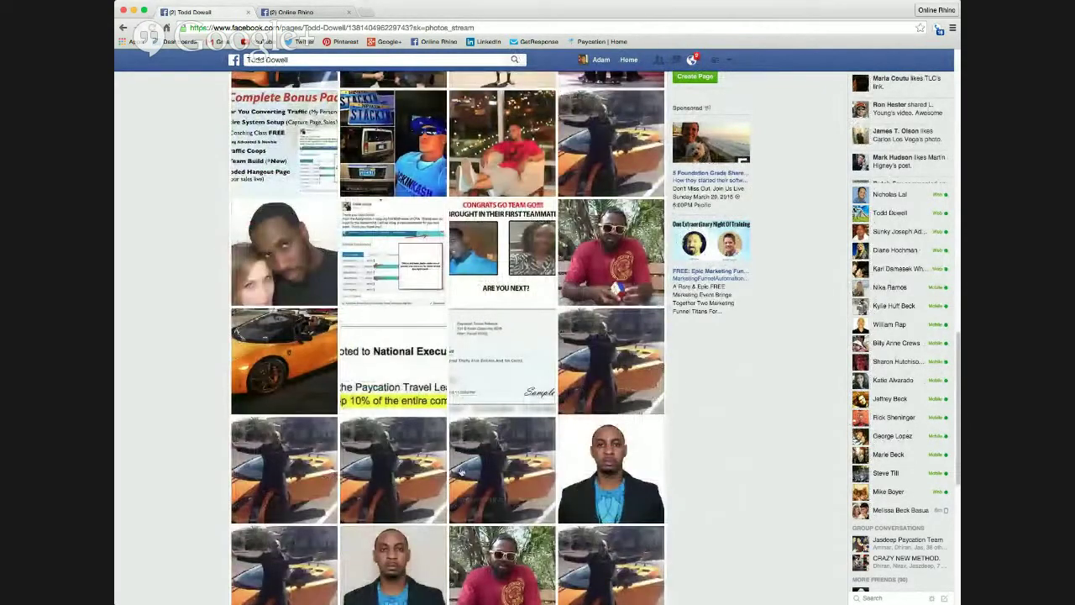
scroll(538, 454, "down", 1)
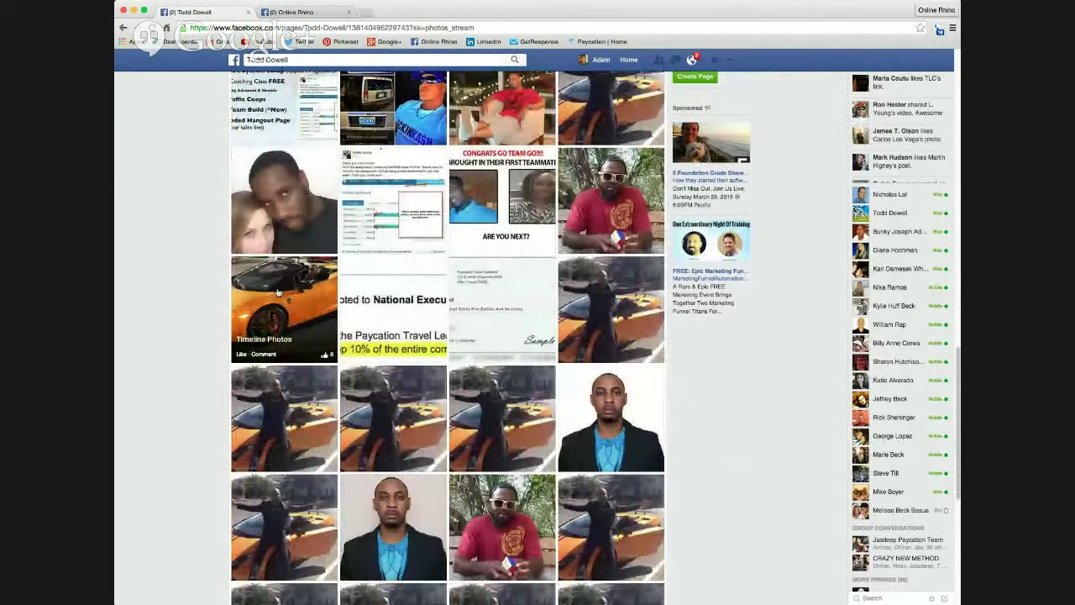
left_click(277, 292)
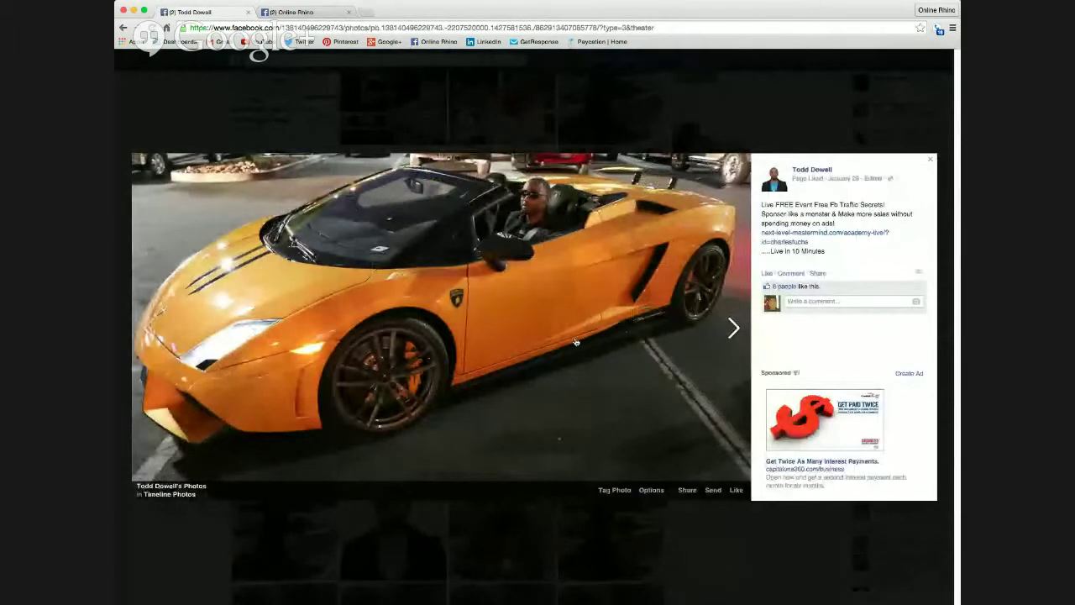
left_click(931, 160)
scroll(605, 342, "down", 5)
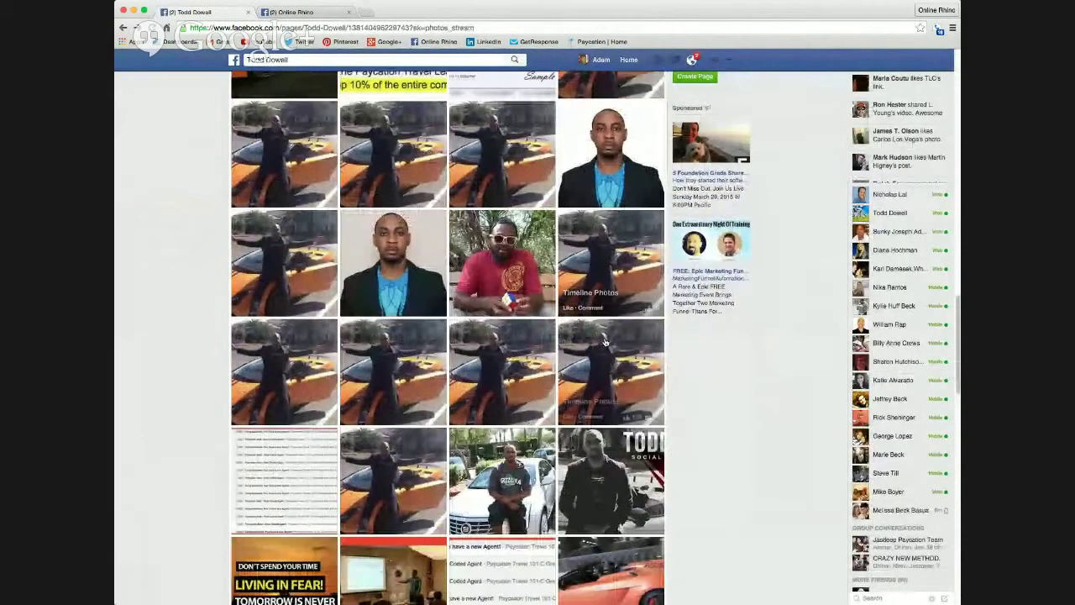
left_click(506, 454)
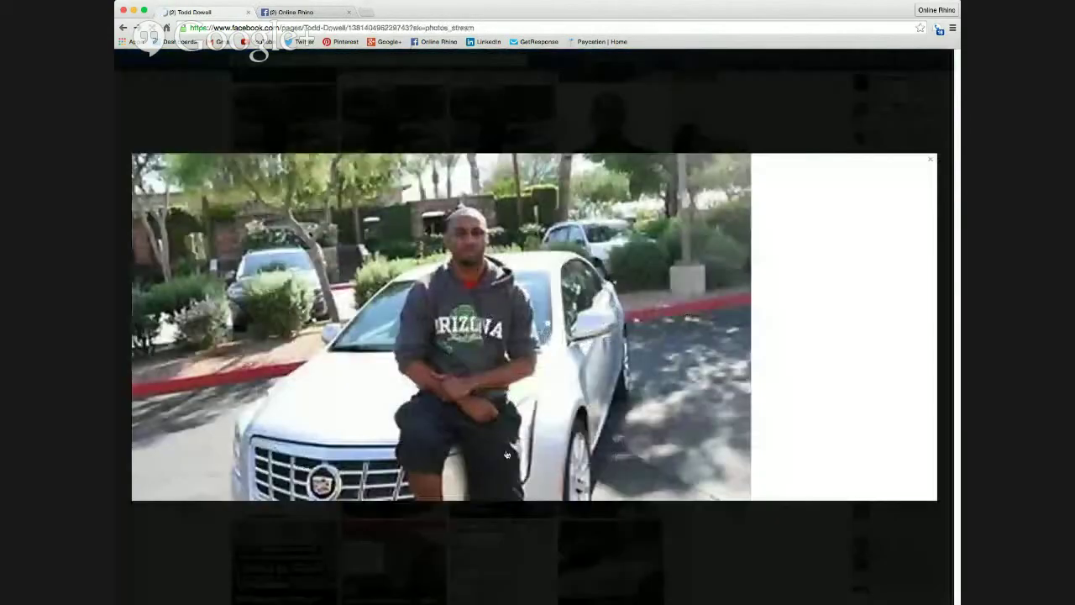
left_click(933, 160)
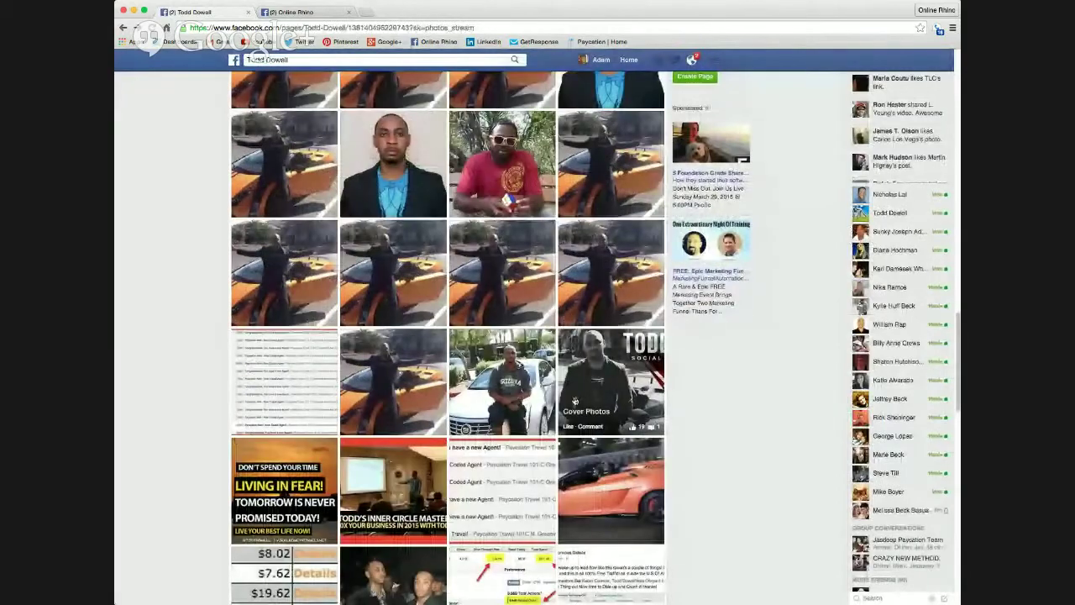
scroll(574, 401, "down", 3)
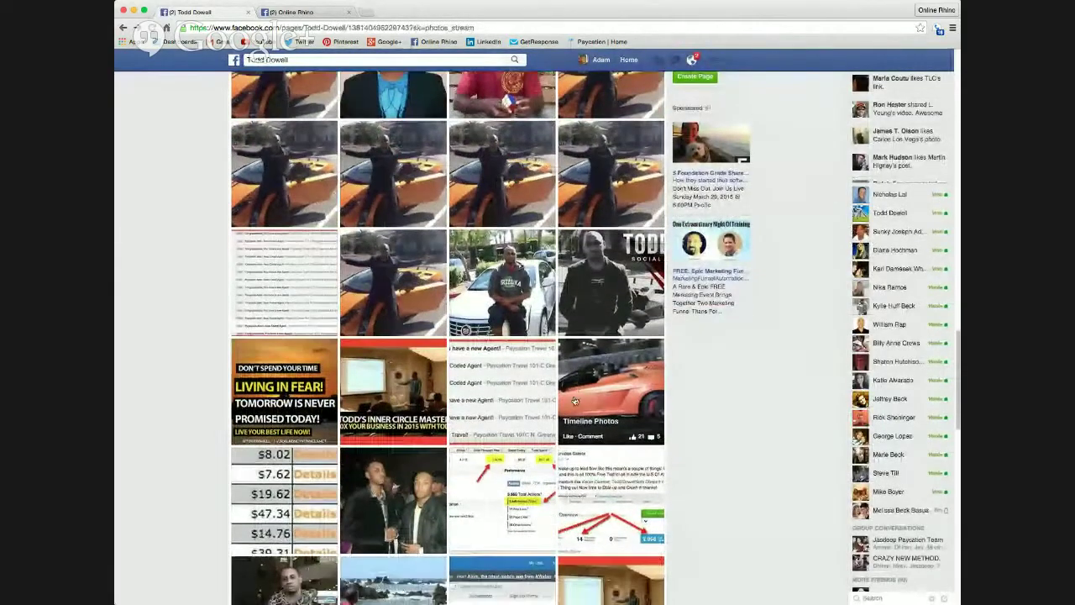
scroll(574, 401, "down", 2)
scroll(575, 401, "up", 10)
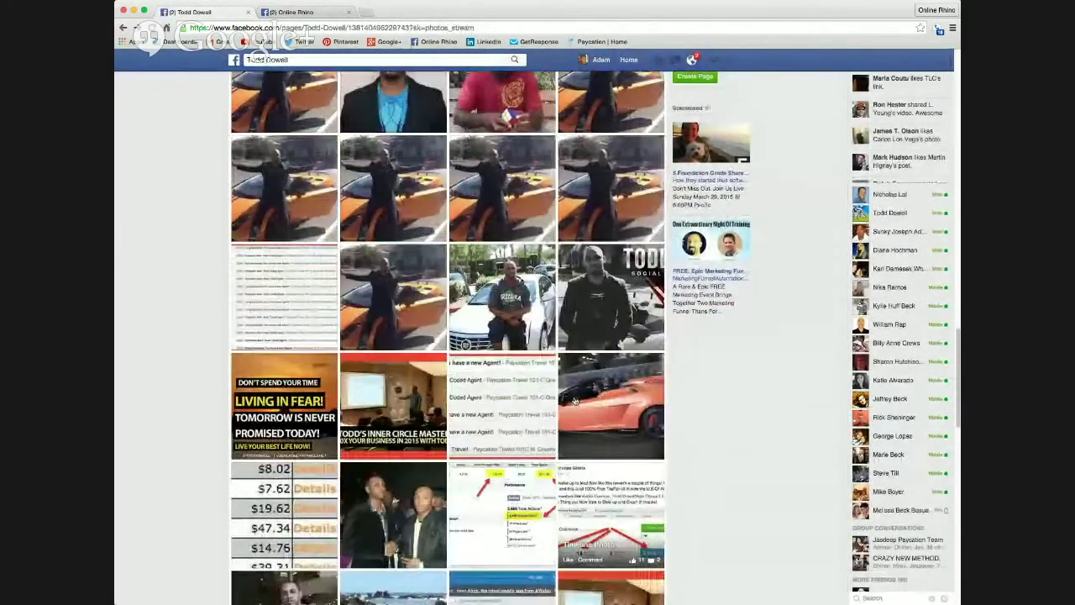
scroll(575, 401, "up", 3)
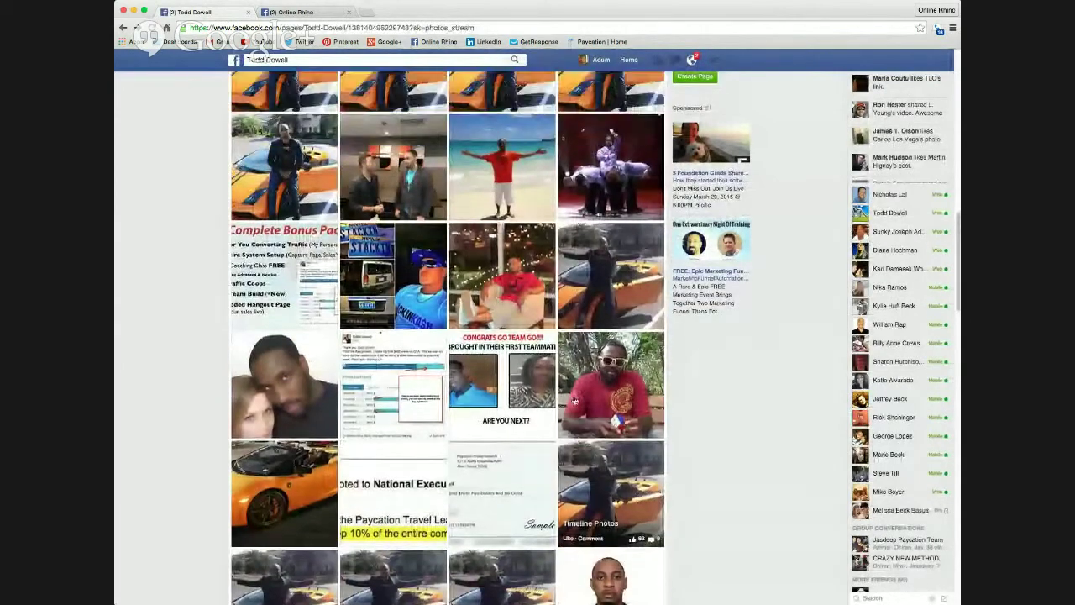
scroll(575, 400, "up", 4)
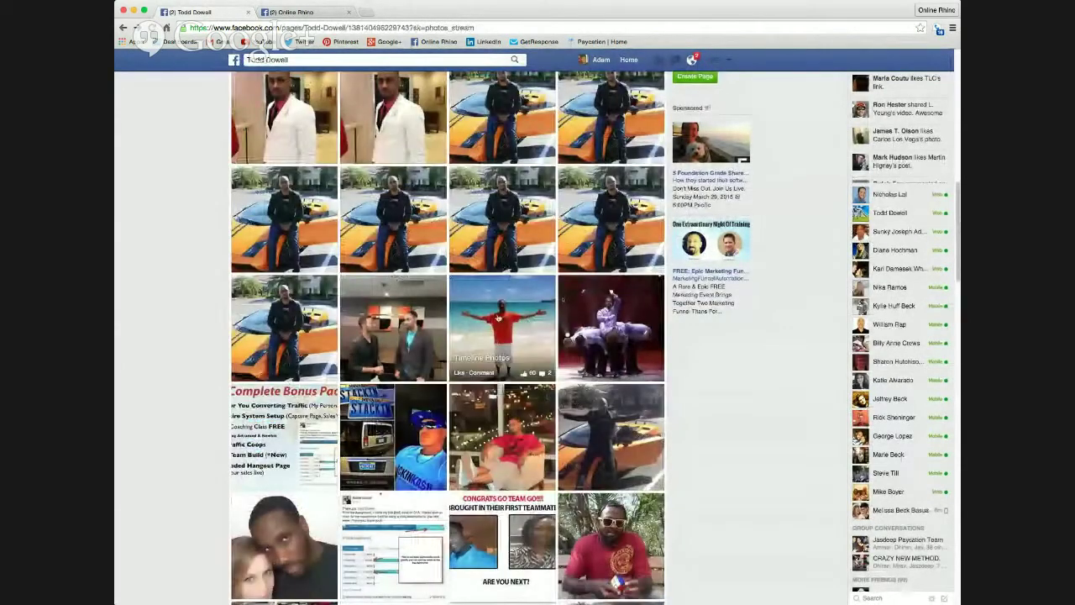
left_click(499, 317)
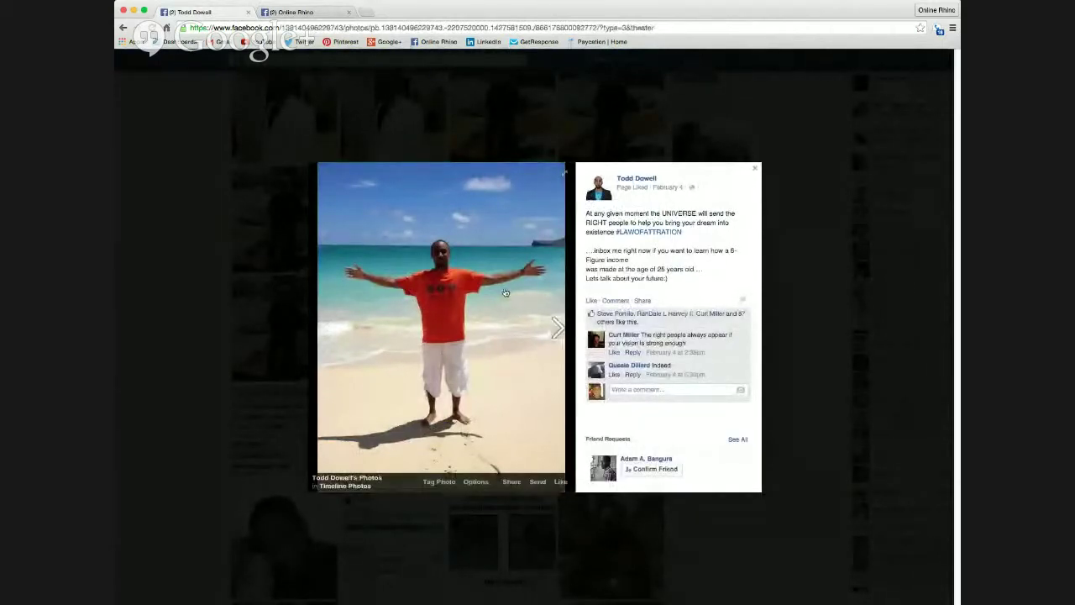
- Download the orange-shirt beach photo via Options > Download and open the saved file
left_click(476, 483)
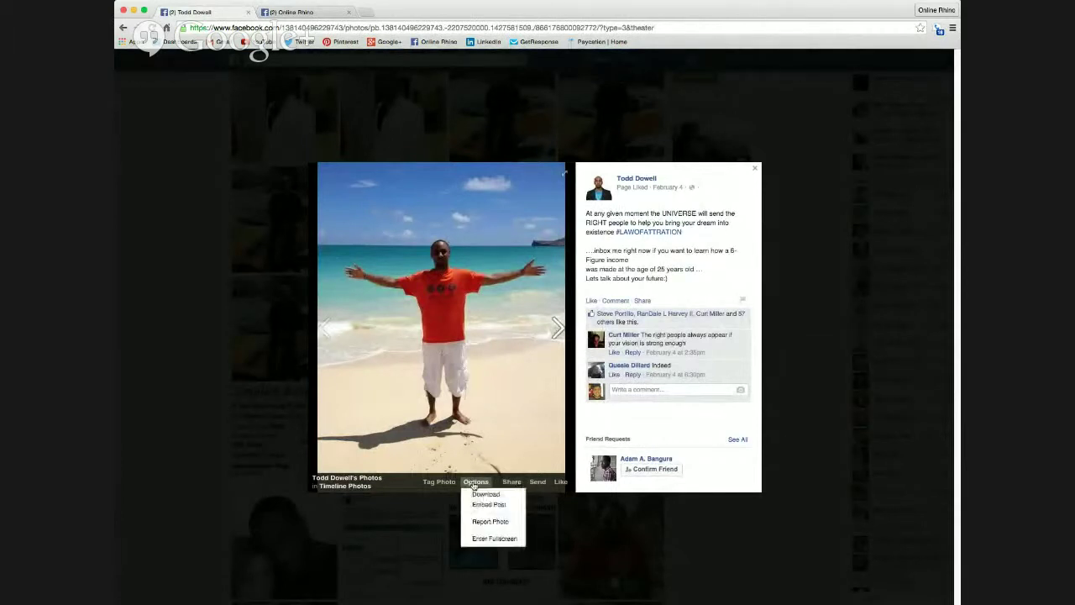
left_click(483, 494)
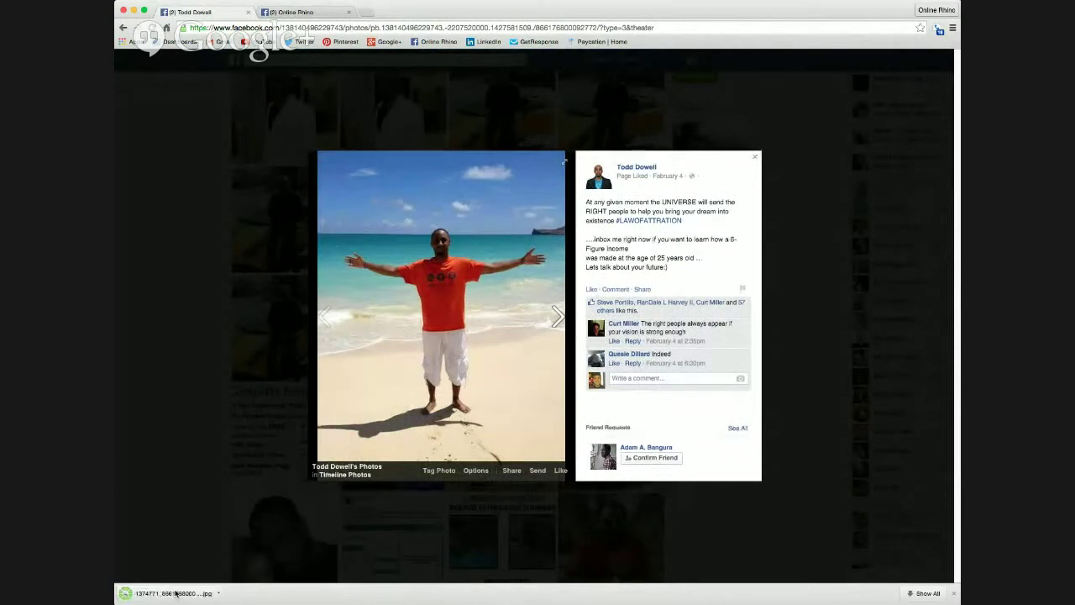
left_click(175, 593)
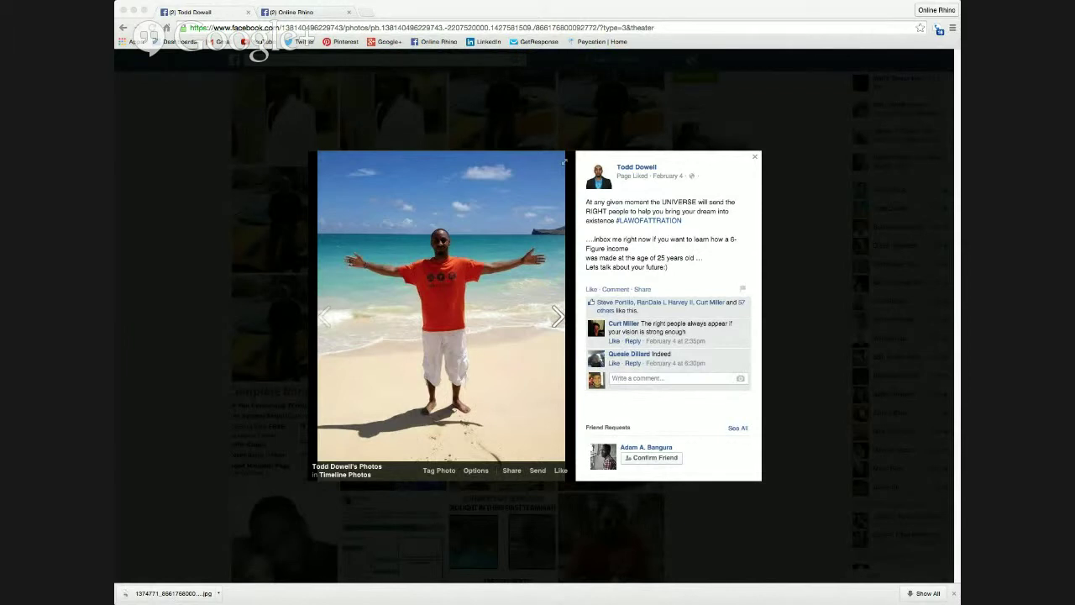
left_click(476, 475)
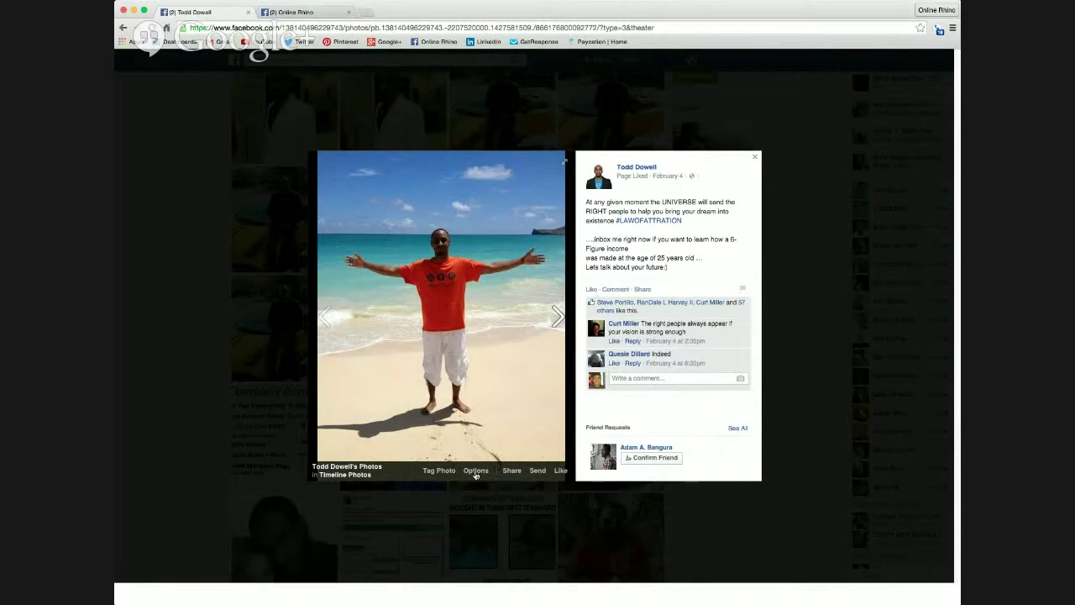
- Step to the next photo, then close the viewer back to the Photos grid
key("Right")
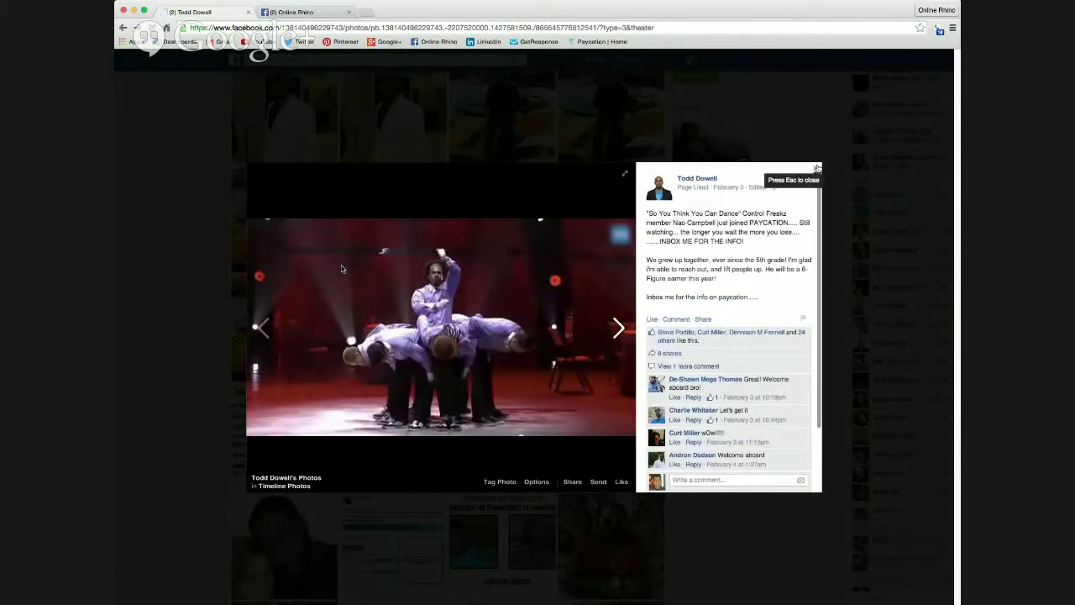
key("Escape")
scroll(559, 280, "up", 5)
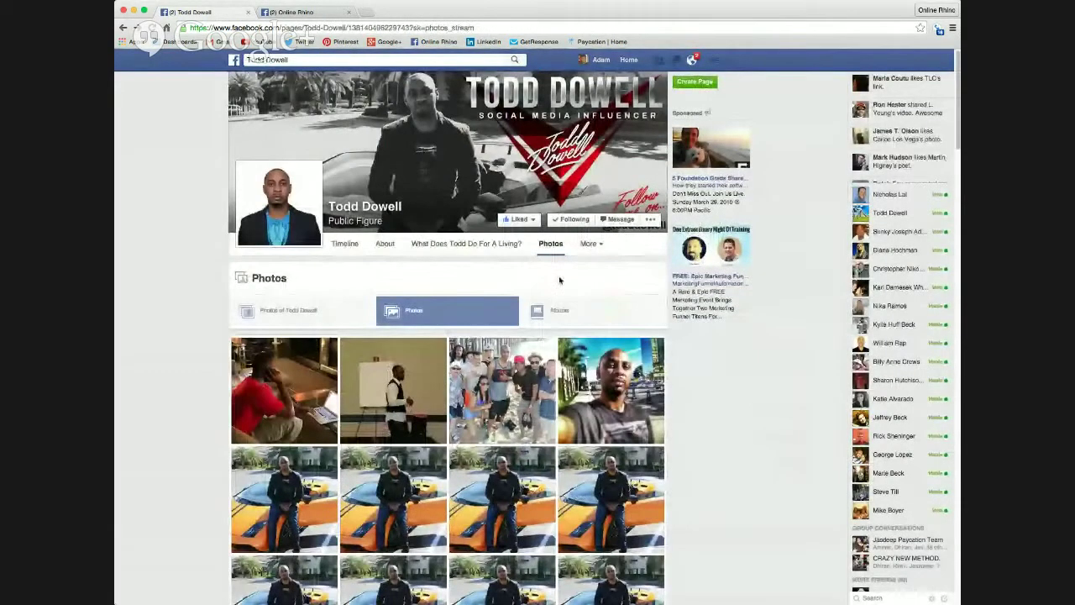
left_click(346, 244)
scroll(609, 317, "down", 2)
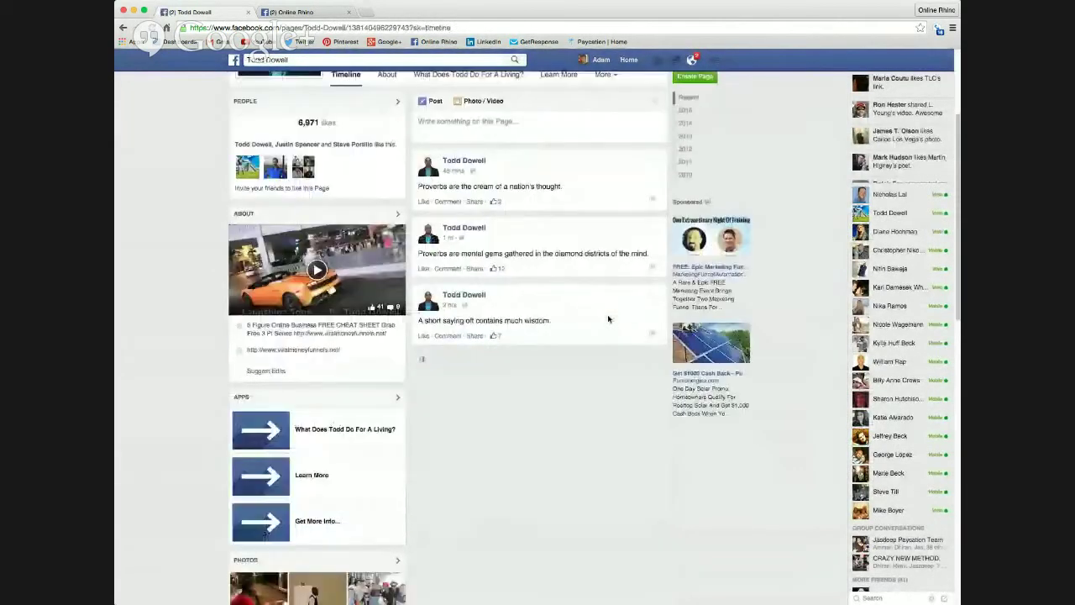
scroll(609, 319, "down", 4)
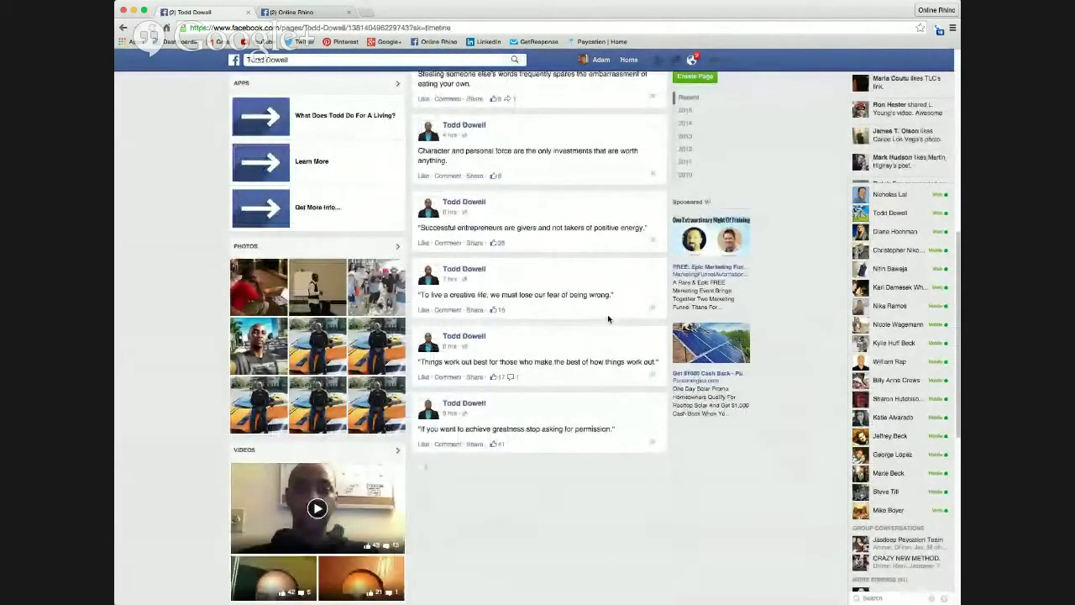
scroll(609, 319, "down", 2)
scroll(608, 318, "down", 3)
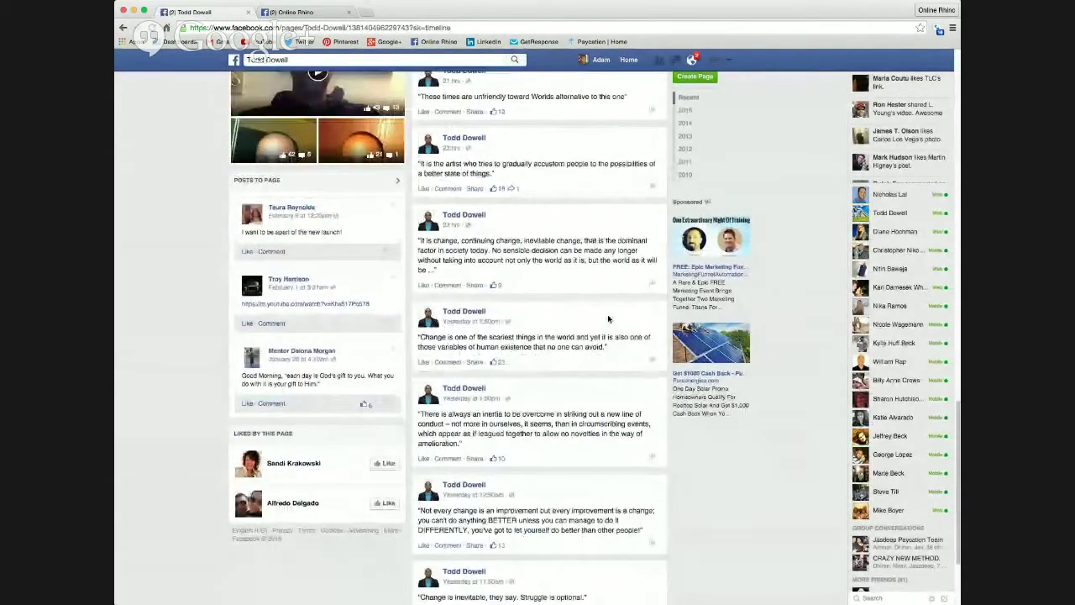
scroll(608, 318, "down", 5)
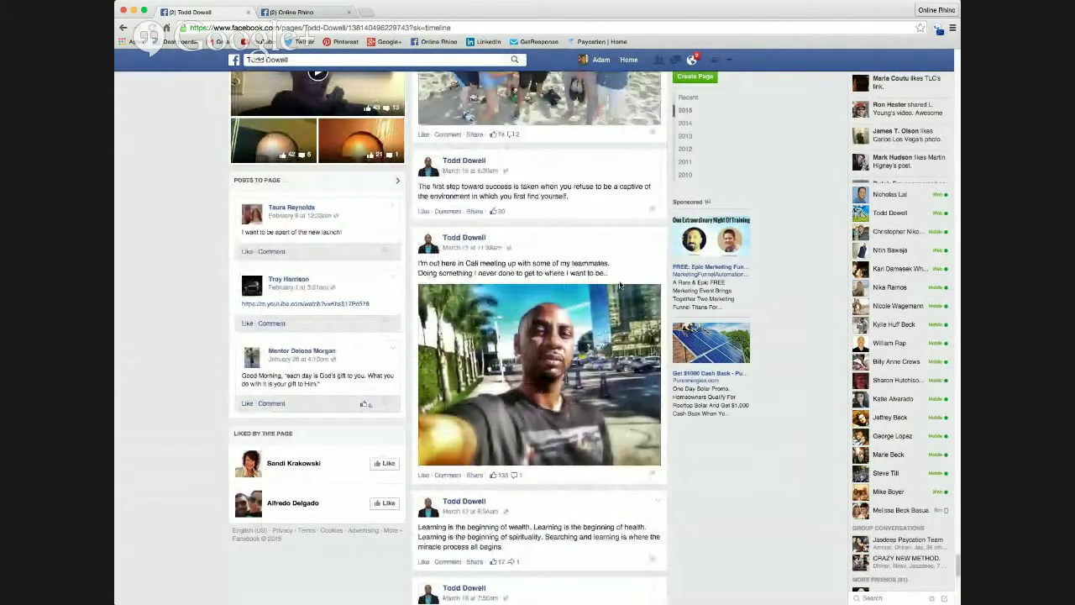
scroll(620, 287, "down", 2)
scroll(620, 287, "down", 4)
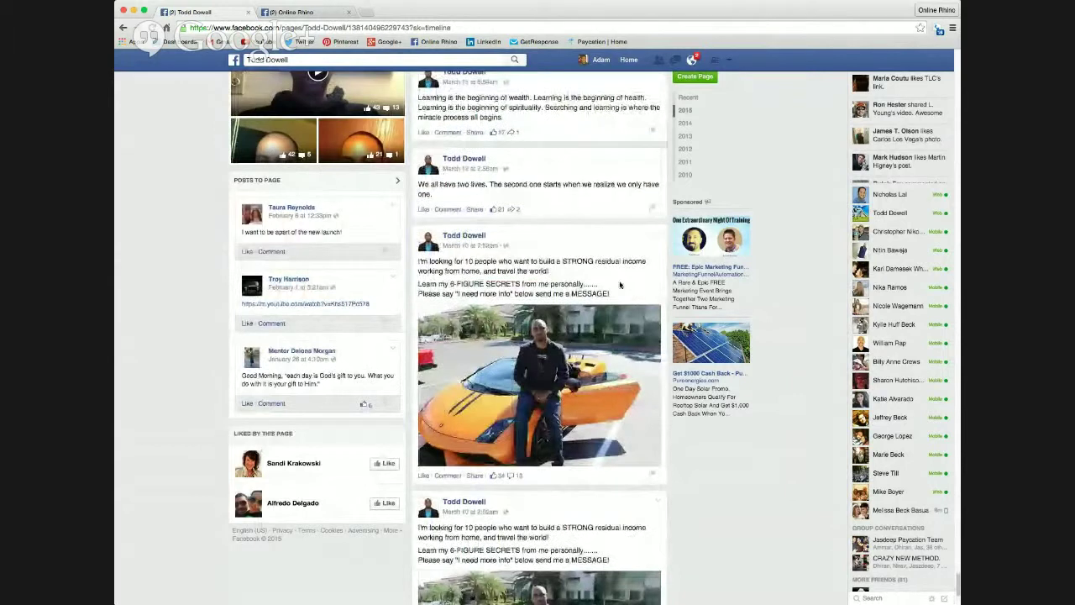
scroll(620, 287, "down", 1)
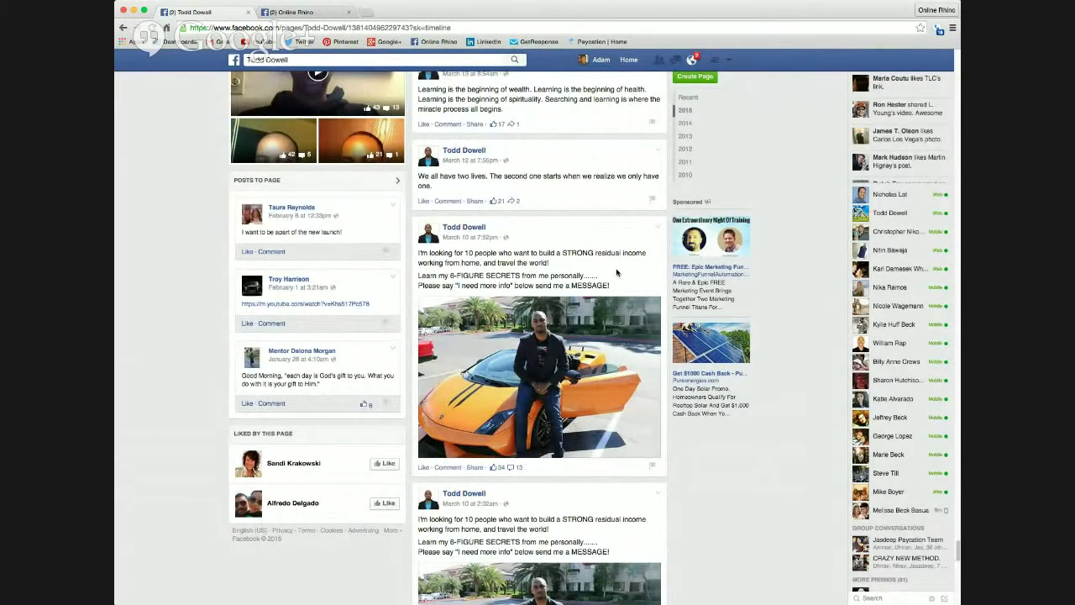
scroll(623, 355, "down", 1)
scroll(623, 356, "down", 1)
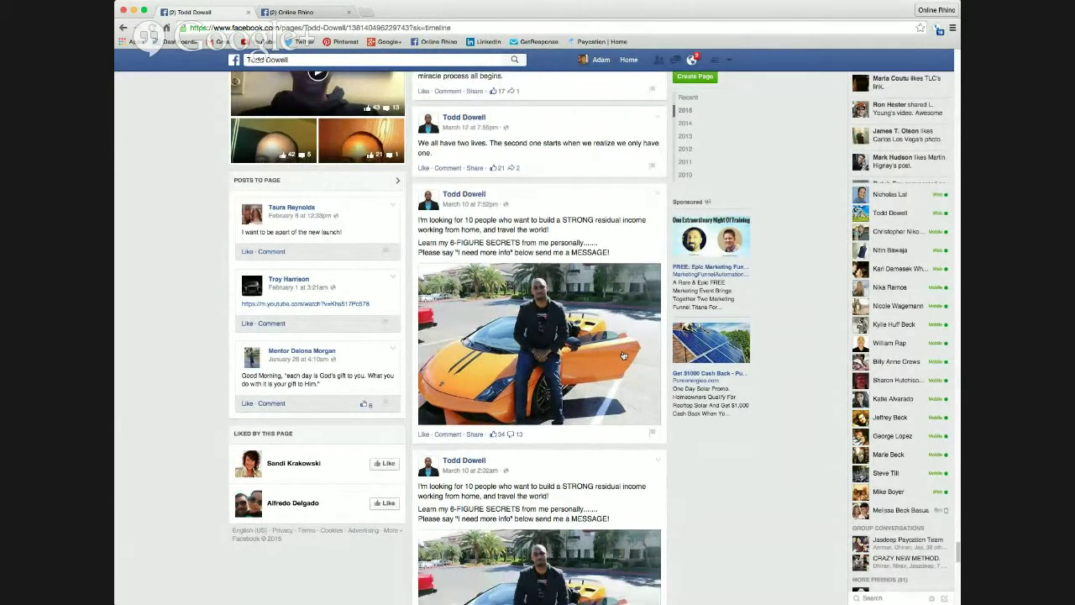
scroll(557, 269, "down", 1)
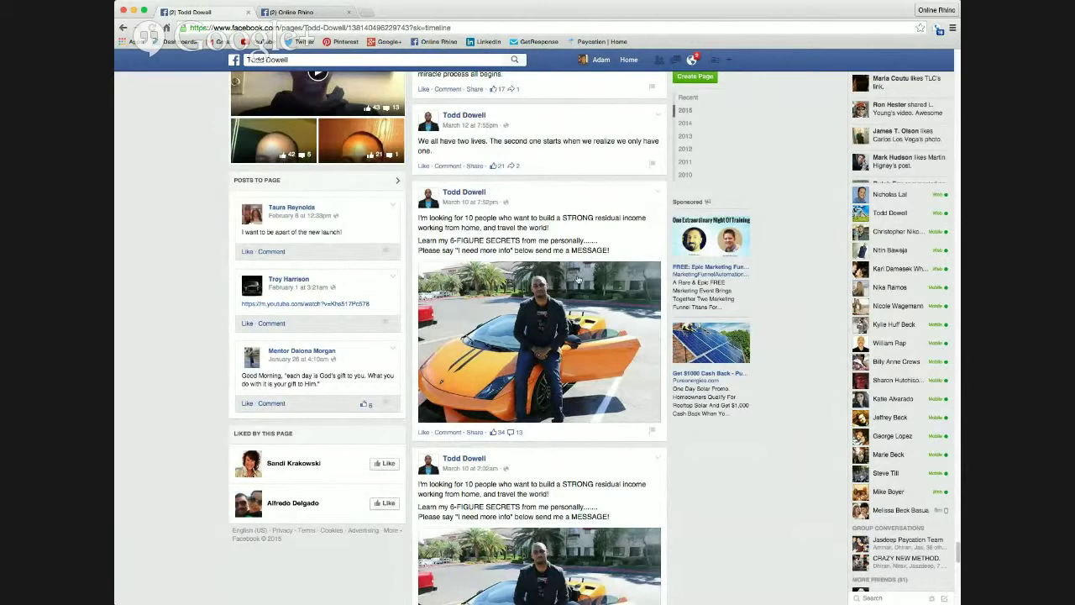
scroll(577, 278, "down", 5)
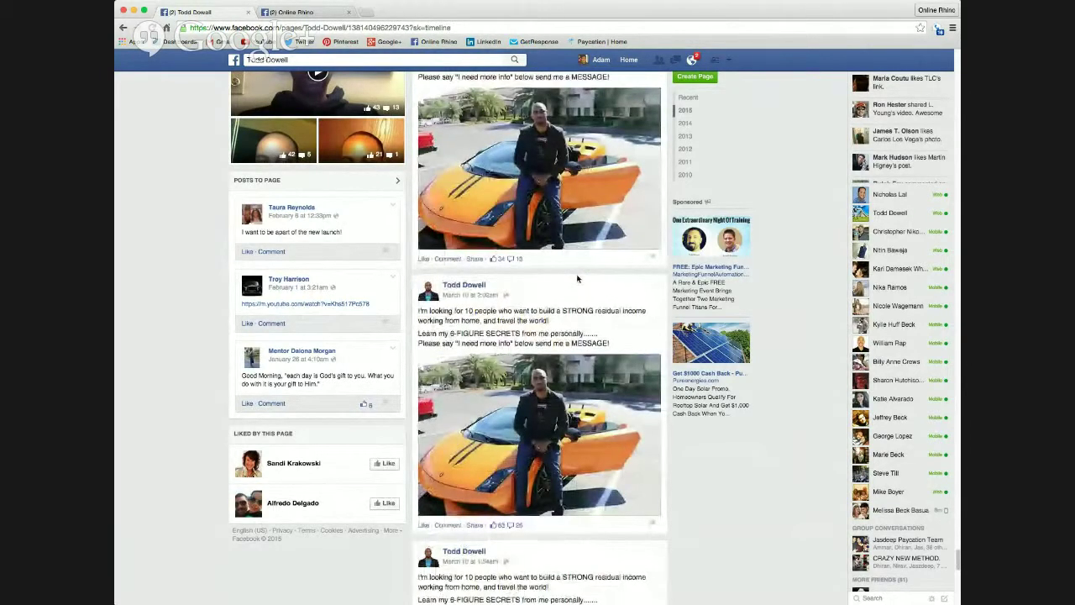
scroll(577, 278, "down", 5)
scroll(578, 278, "down", 3)
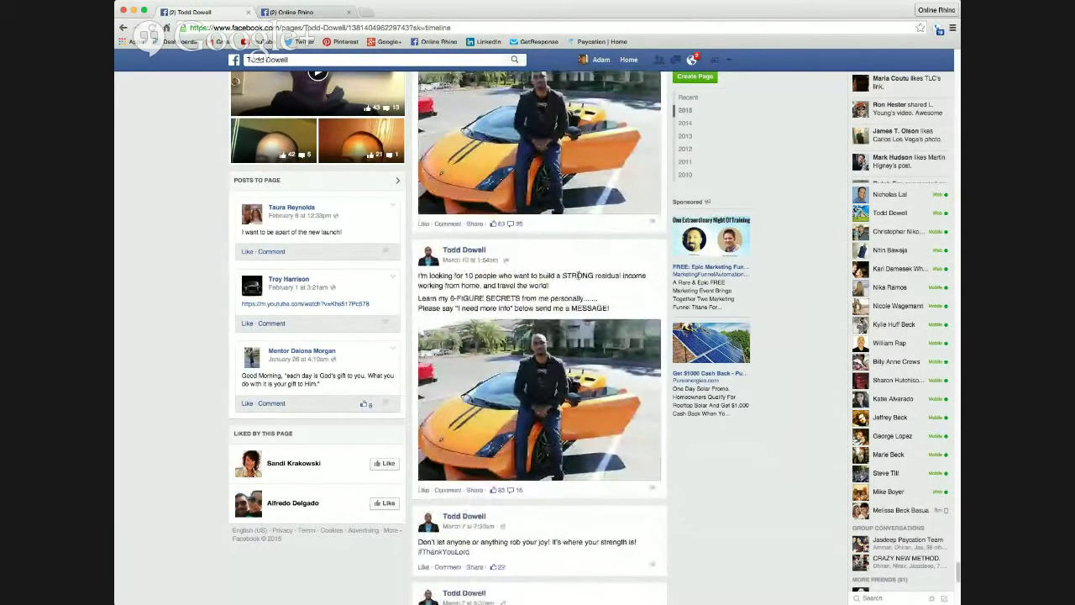
scroll(577, 278, "down", 4)
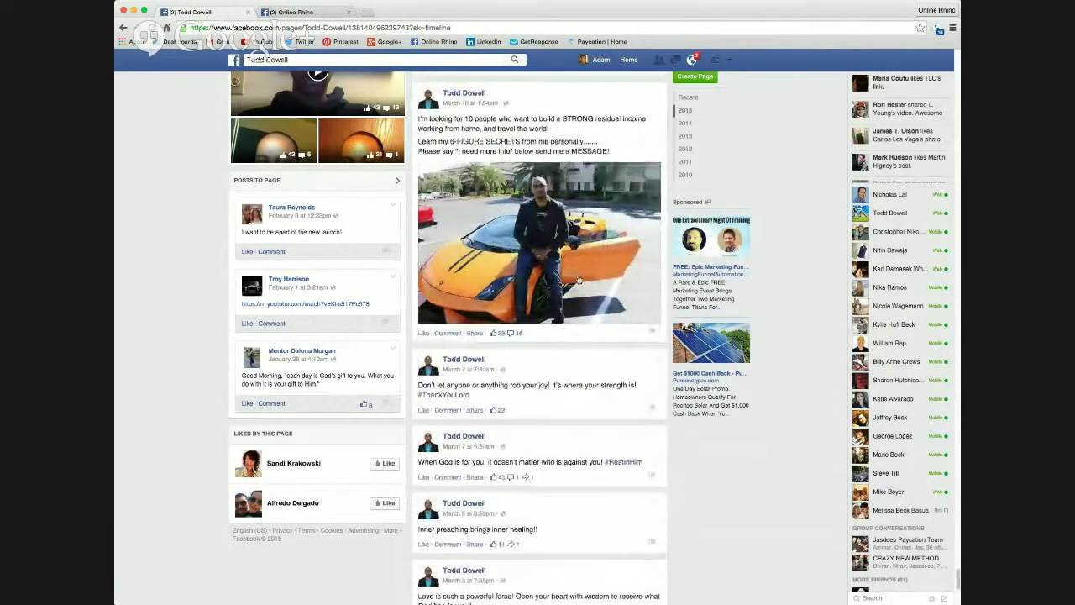
scroll(578, 280, "down", 7)
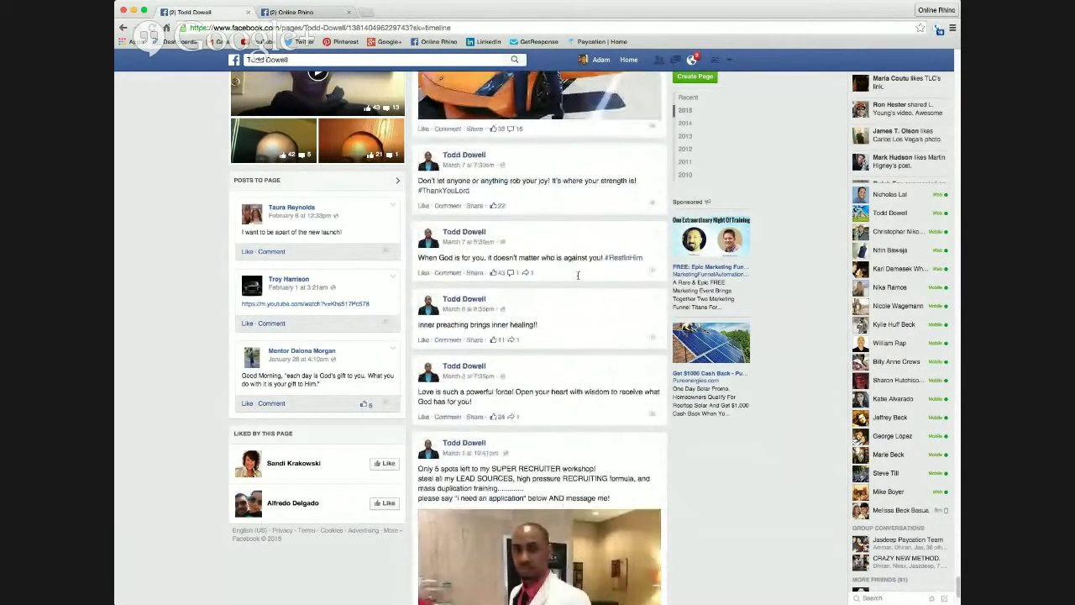
scroll(578, 277, "down", 2)
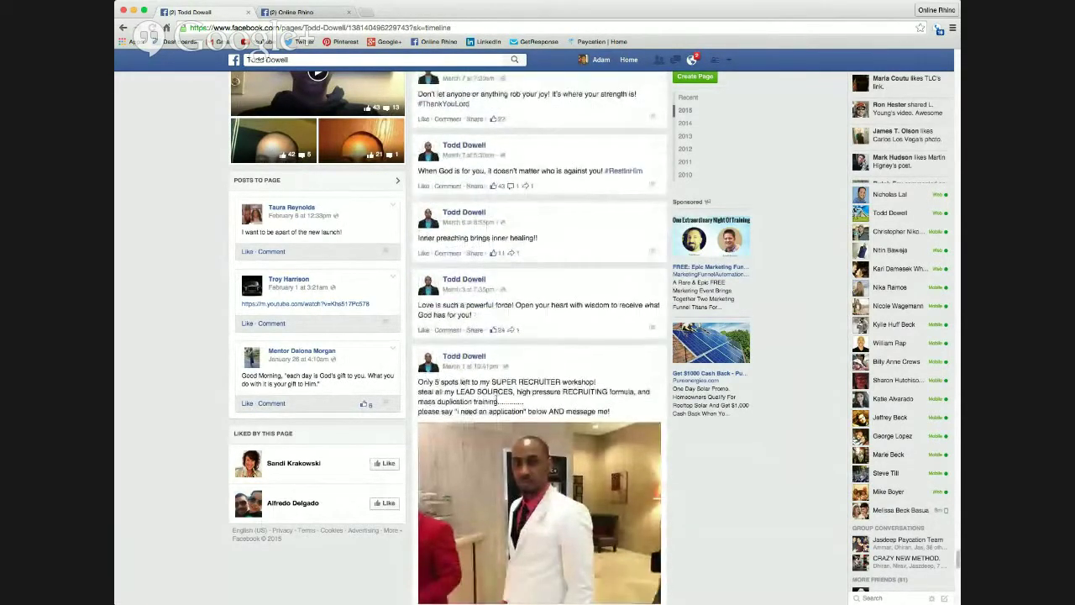
scroll(579, 373, "down", 6)
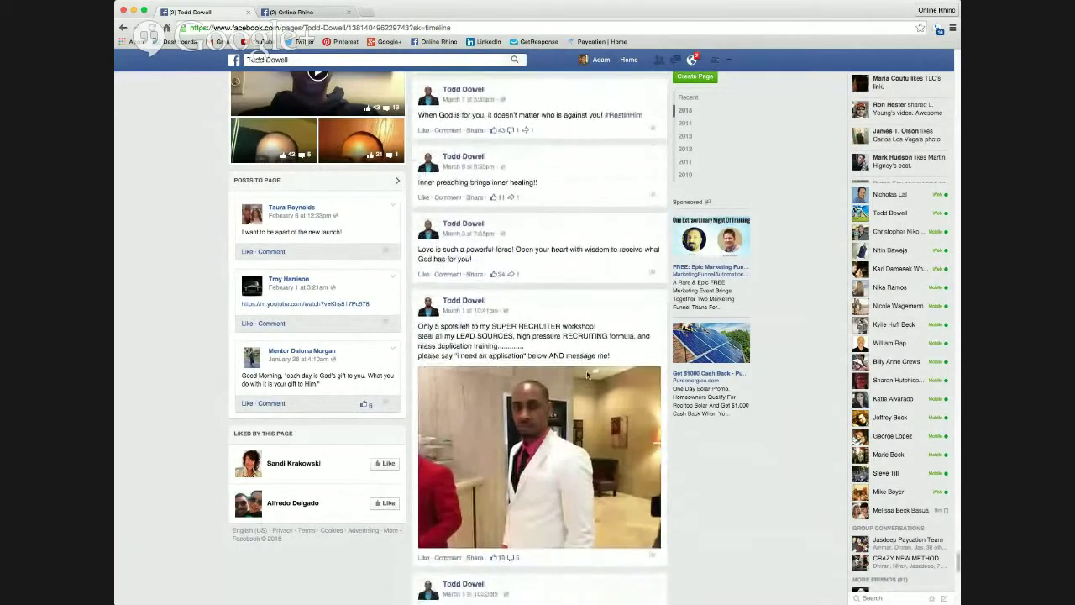
scroll(587, 375, "down", 10)
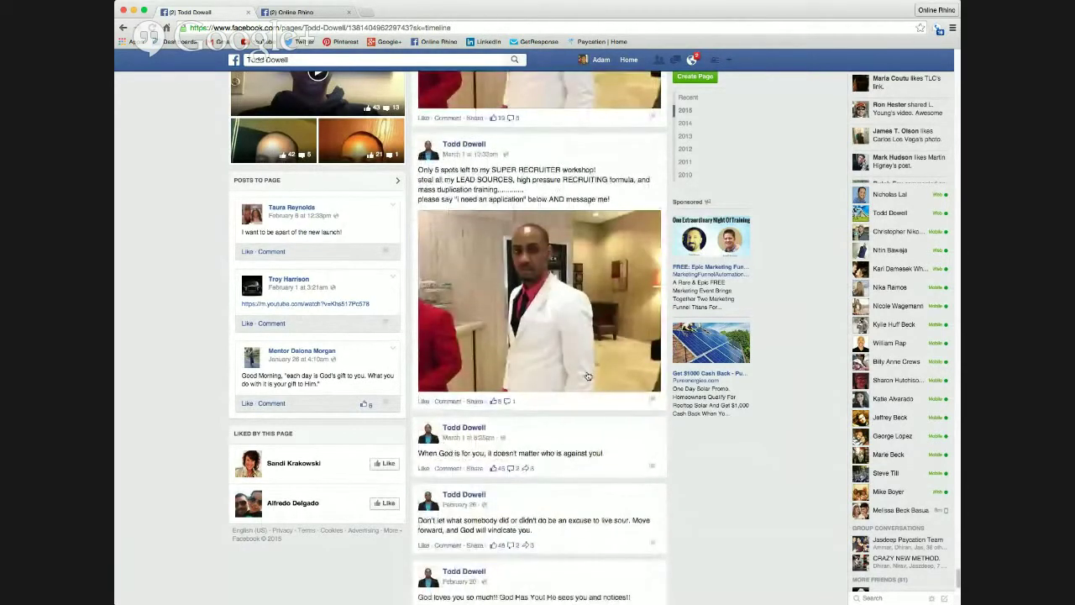
scroll(587, 375, "down", 2)
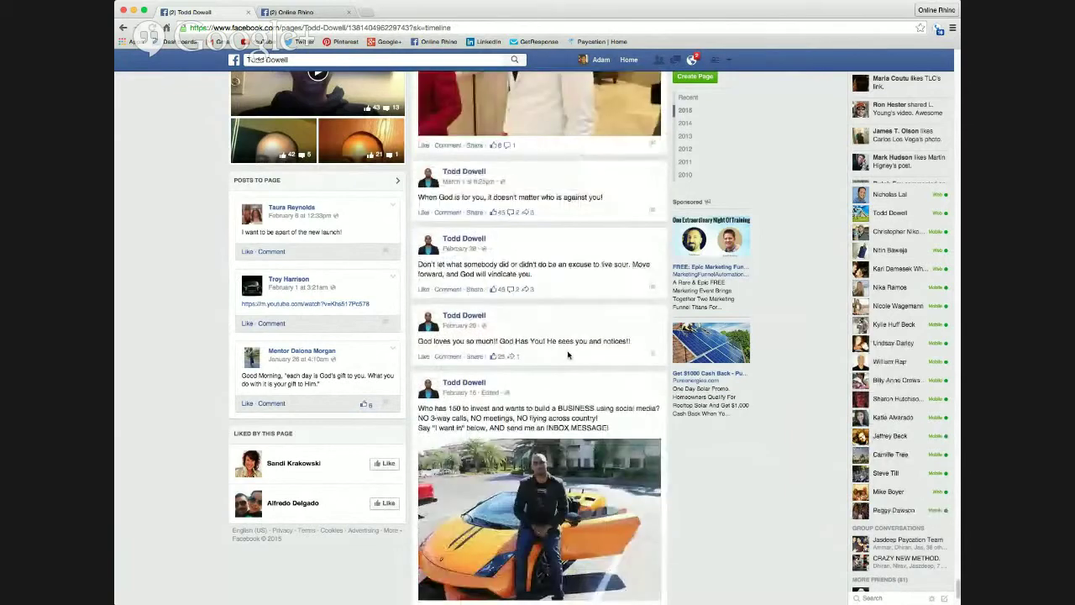
scroll(508, 426, "down", 3)
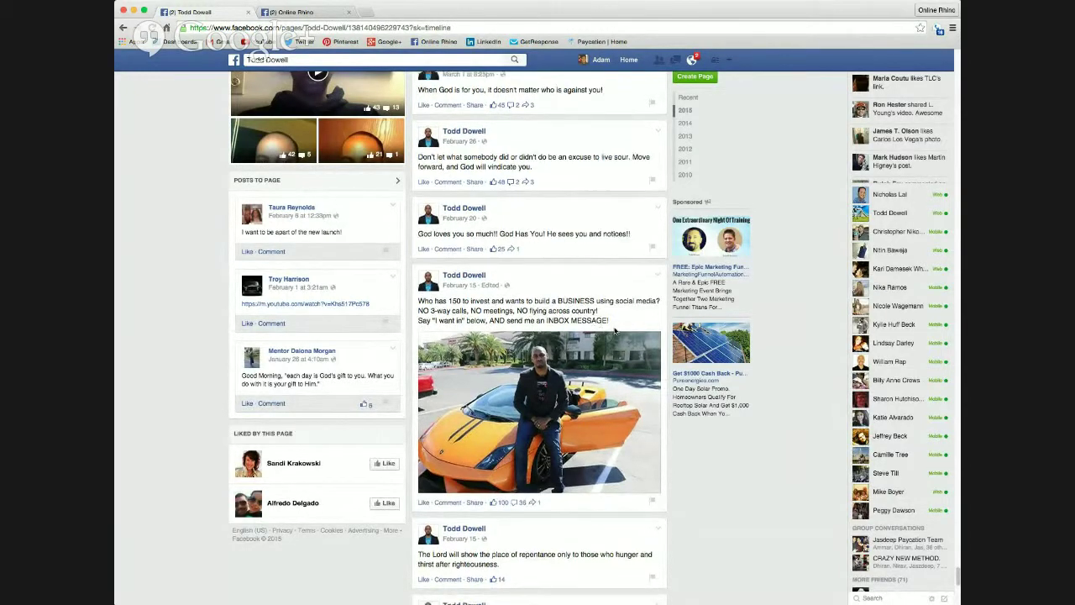
scroll(608, 327, "down", 4)
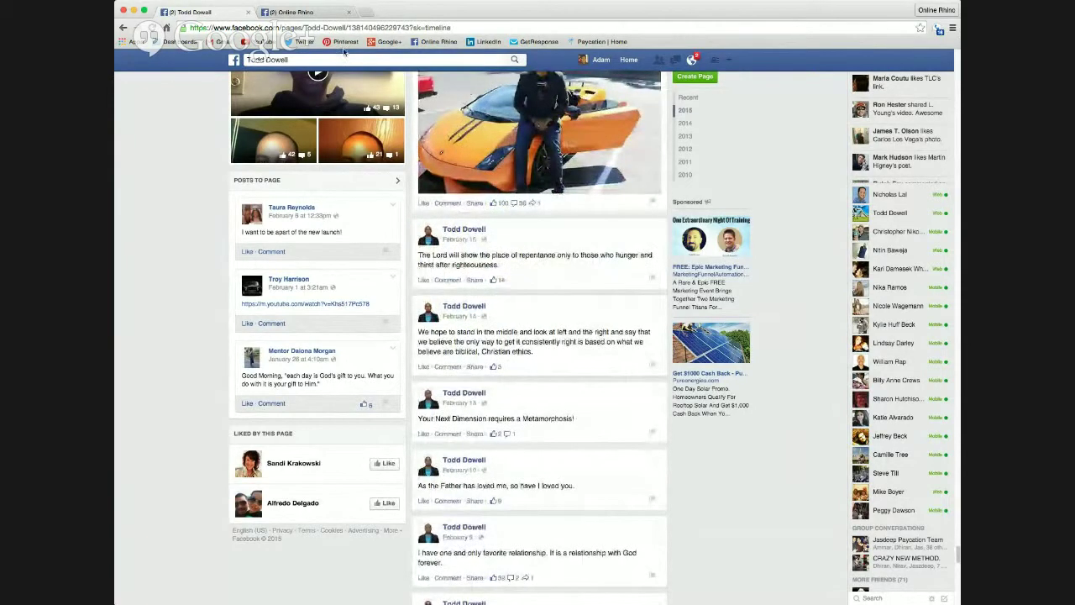
- On the Online Rhino page, start a status reading 'Tired of jumping from one #MLM to another?'
left_click(280, 11)
left_click(504, 324)
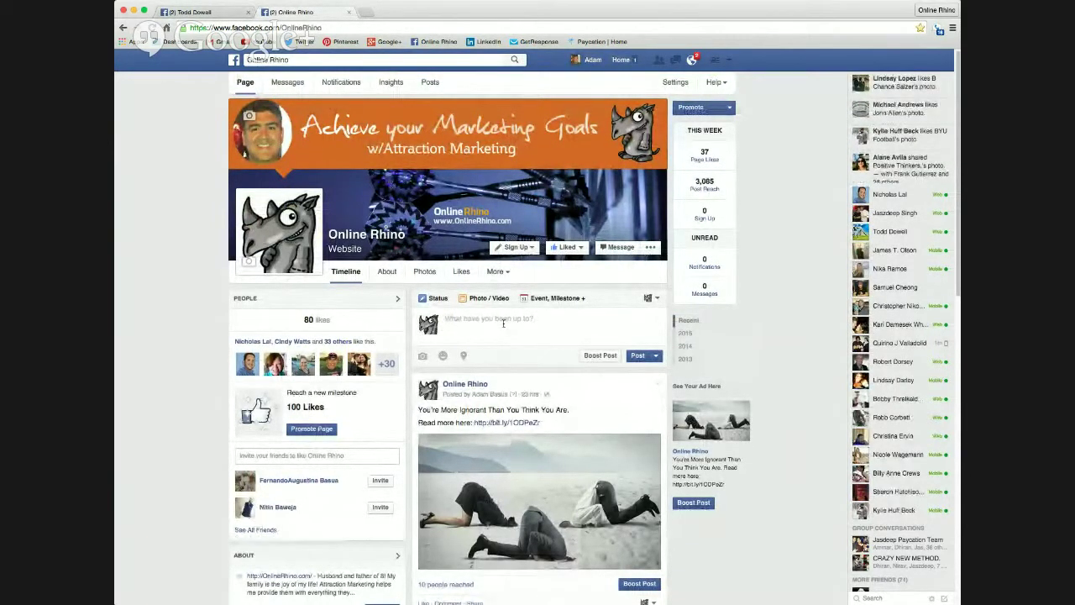
type("Confessions o")
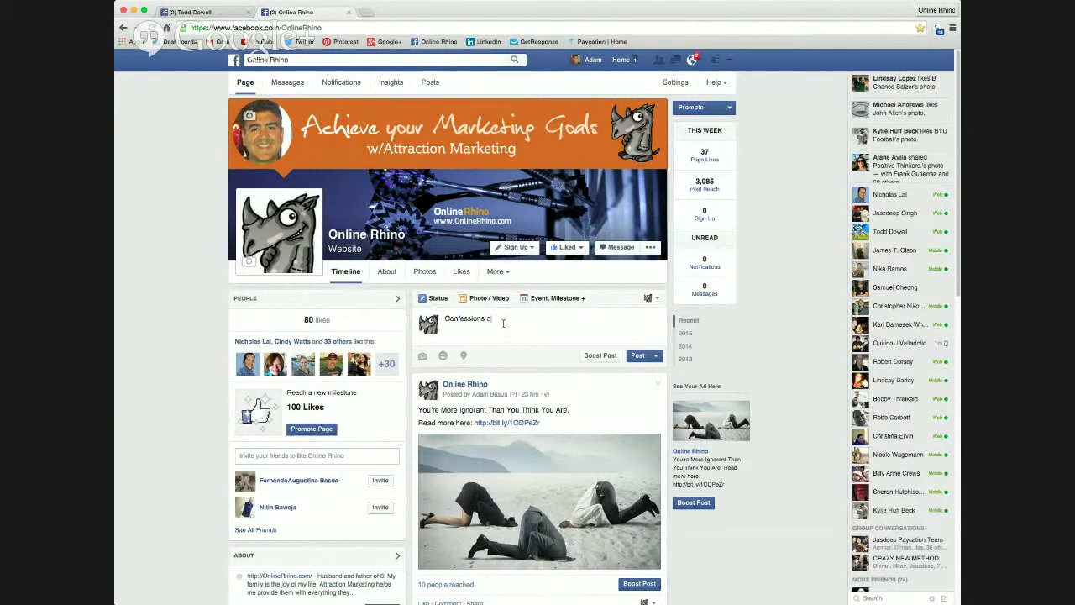
type("f")
key("super+a")
type("Tired of jumping from one ML")
key("BackSpace")
key("BackSpace")
type("#MLM to another ")
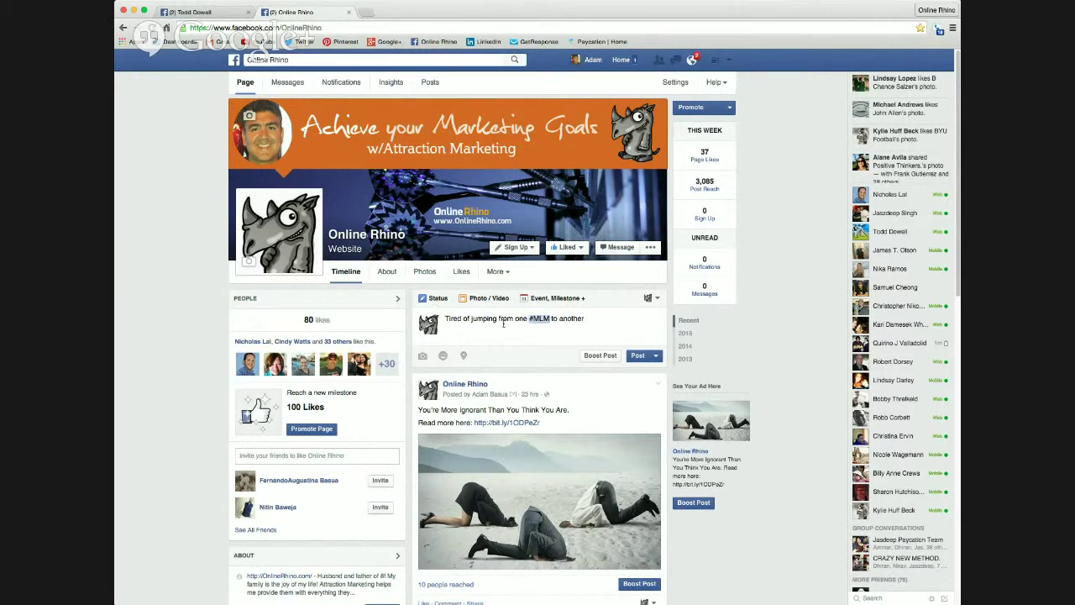
type("comp")
key("BackSpace")
key("BackSpace")
key("BackSpace")
key("BackSpace")
key("BackSpace")
type("?")
- Add the story about recruiting on Facebook without bugging friends and family, then paste the INBOX ME closing
type("I was")
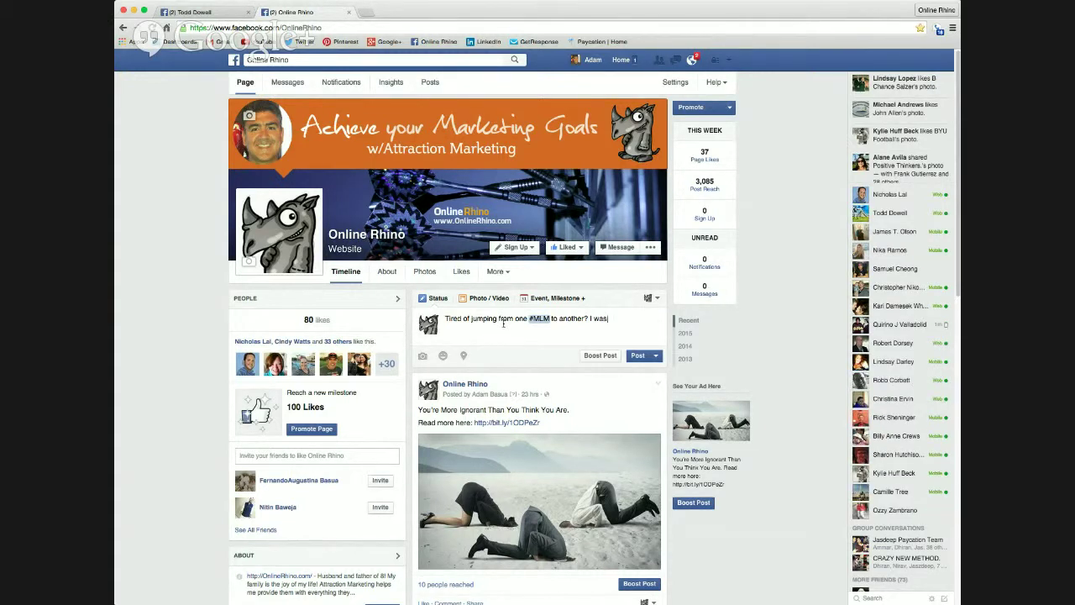
key("BackSpace")
key("BackSpace")
key("BackSpace")
key("BackSpace")
type("did that for years i")
type("ntil I met this guy who sho")
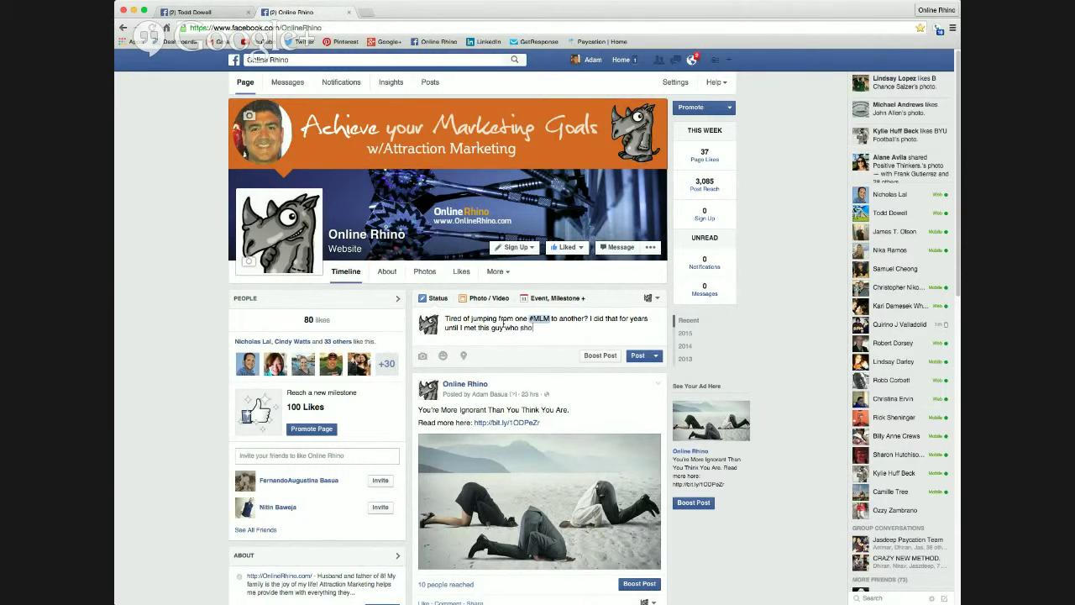
type("wed me his")
key("BackSpace")
key("BackSpace")
type("ow to recruit on Facebook withou")
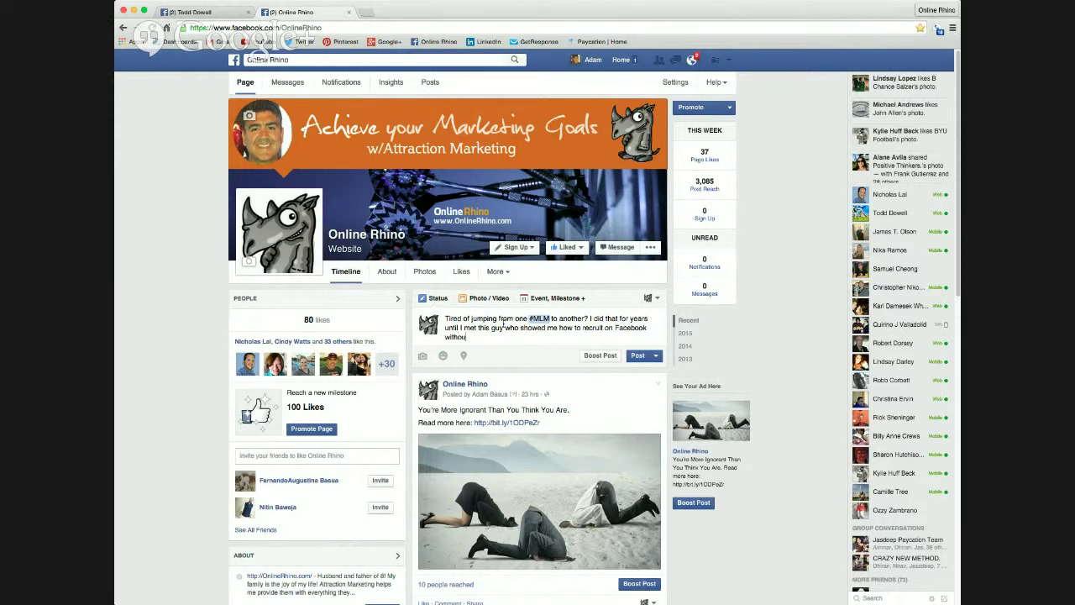
type("t bugging my friends n")
key("BackSpace")
type("adn")
key("BackSpace")
key("BackSpace")
key("BackSpace")
type("and fmaily")
key("BackSpace")
key("BackSpace")
key("BackSpace")
key("BackSpace")
key("BackSpace")
key("BackSpace")
type("family")
type(".")
type("I'll share it with you too.")
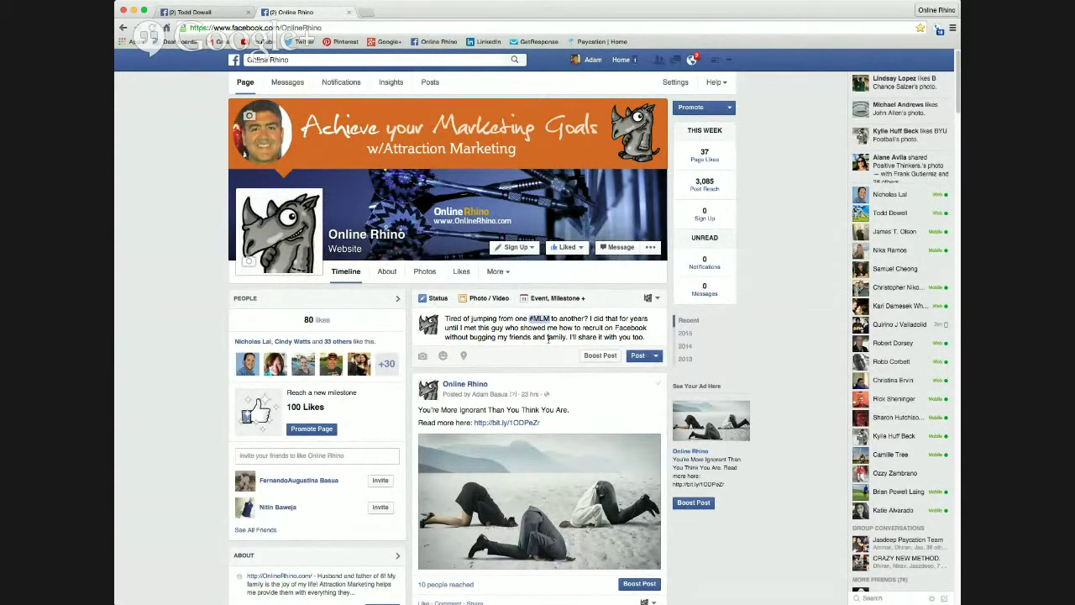
left_click(652, 337)
type("Say \"yes I do\" below and INBOX ME FOR THE INFO!")
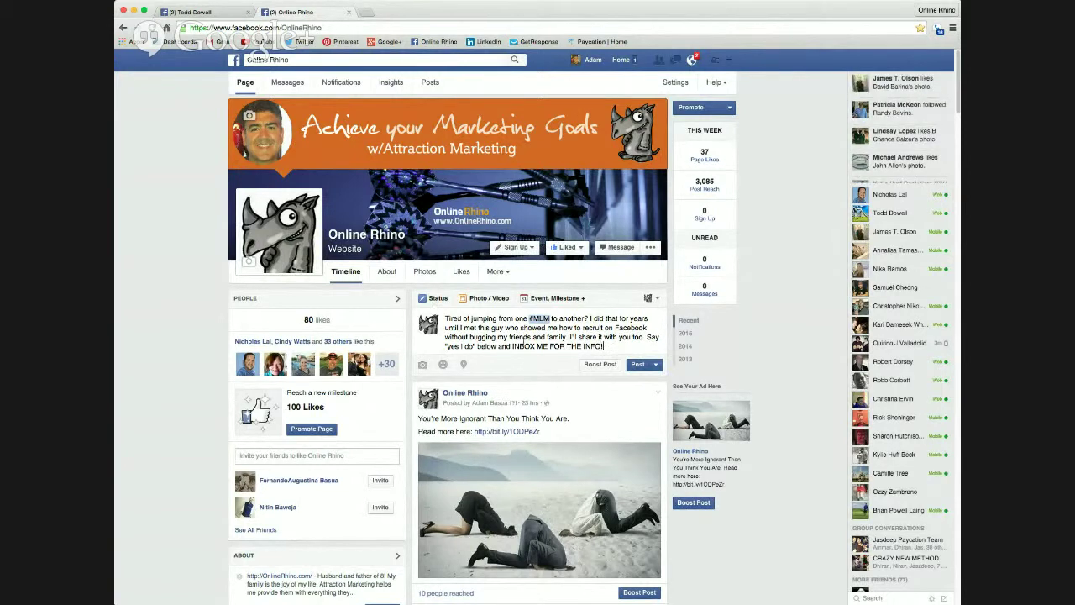
- Replace the quoted reply prompt 'yes I do' with 'Show me'
key("BackSpace")
key("BackSpace")
key("BackSpace")
key("BackSpace")
key("BackSpace")
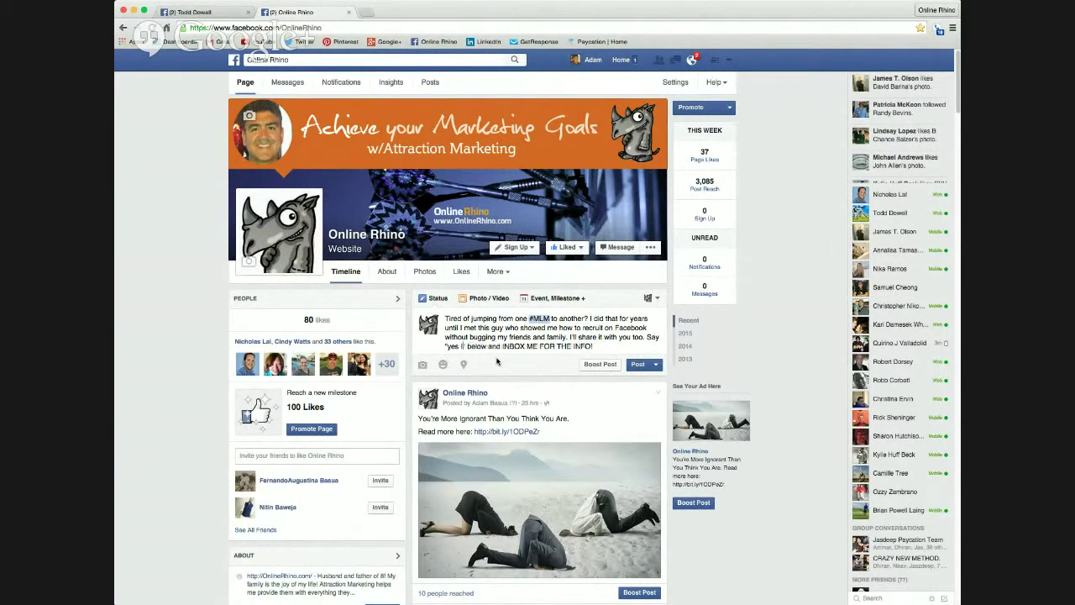
key("BackSpace")
key("BackSpace")
key("BackSpace")
type("Show")
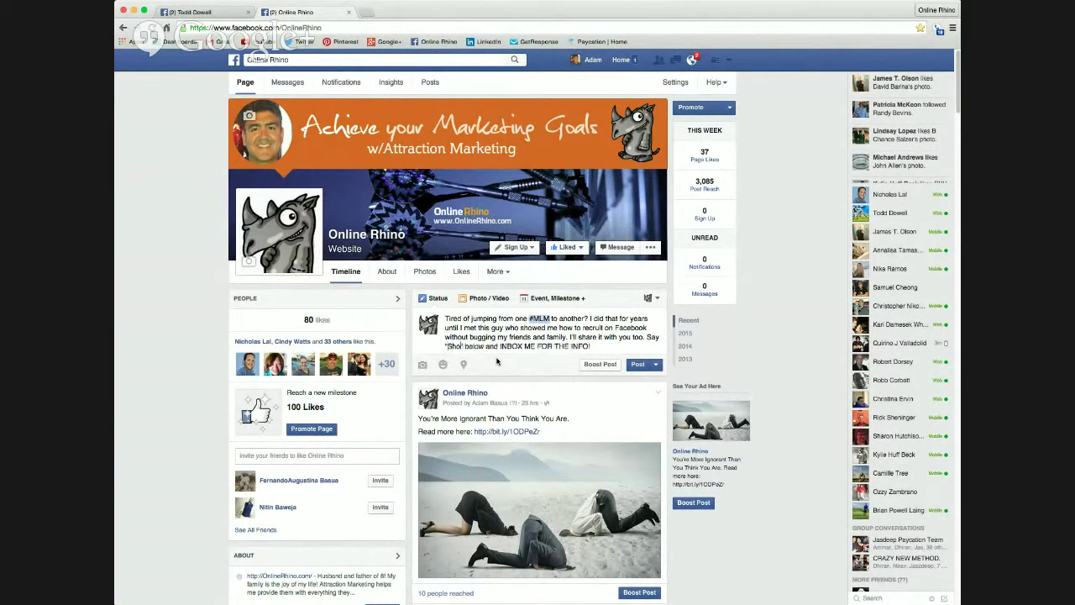
type(" me")
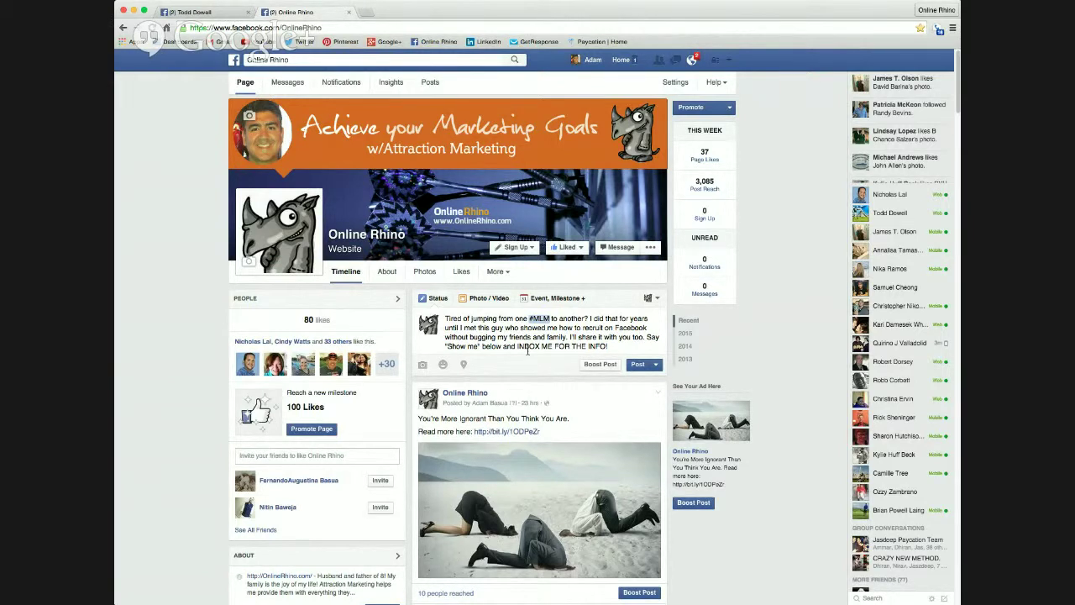
- Attach the orange-shirt beach photo and publish the #MLM status
left_click(422, 366)
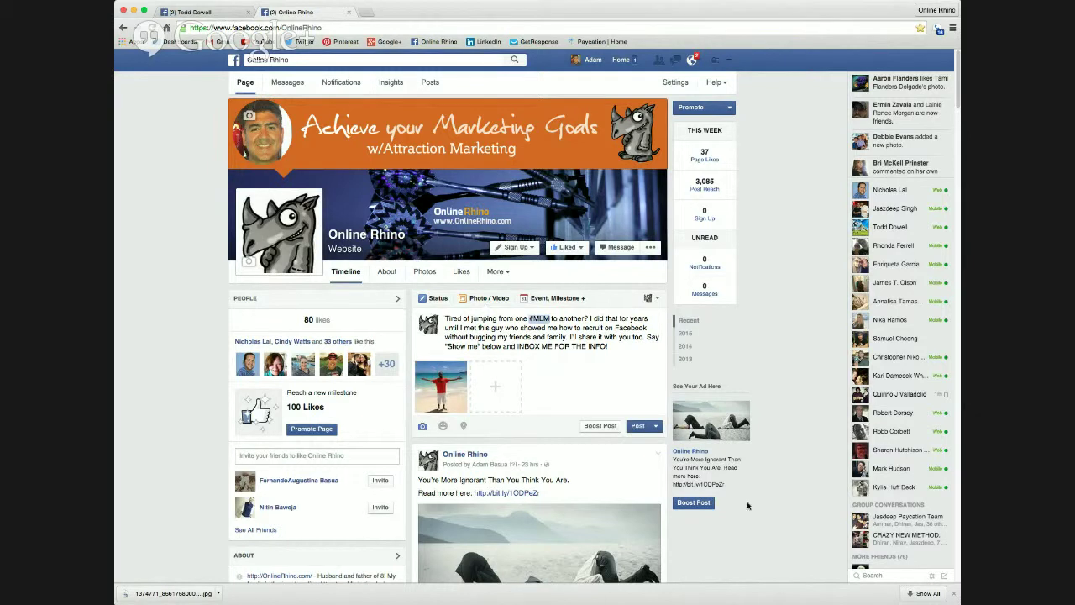
left_click(637, 426)
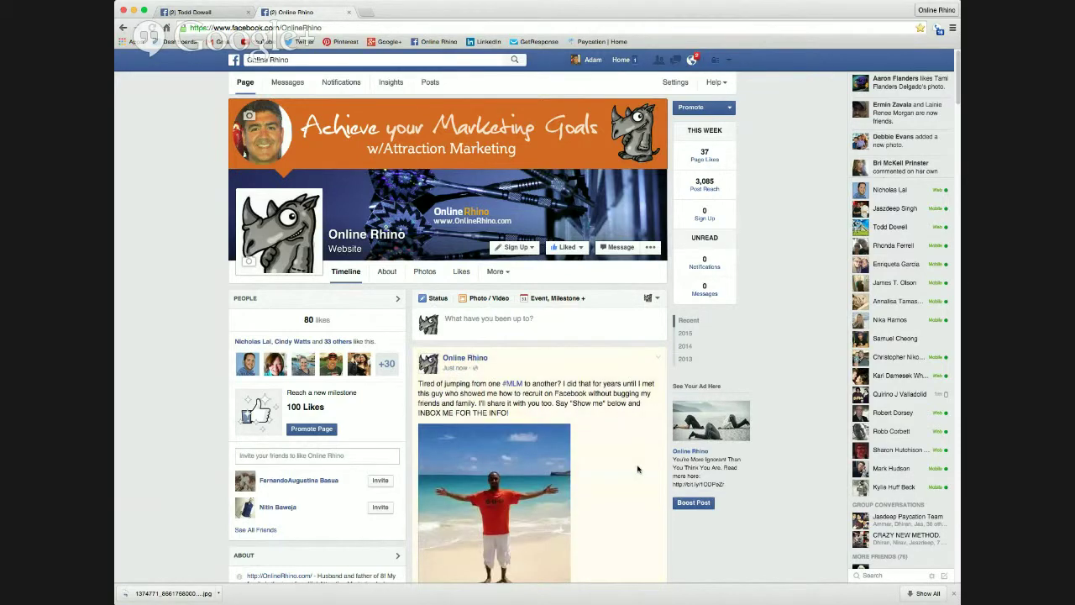
- Open the newest post's beach photo in the full-size photo viewer
scroll(638, 469, "down", 1)
scroll(638, 469, "down", 1)
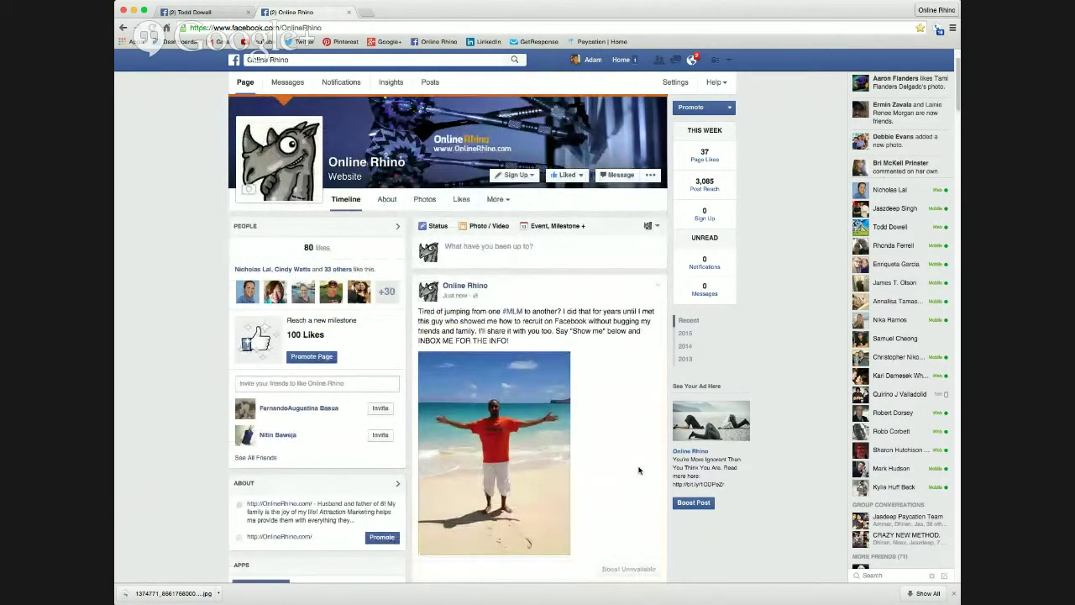
scroll(638, 471, "down", 3)
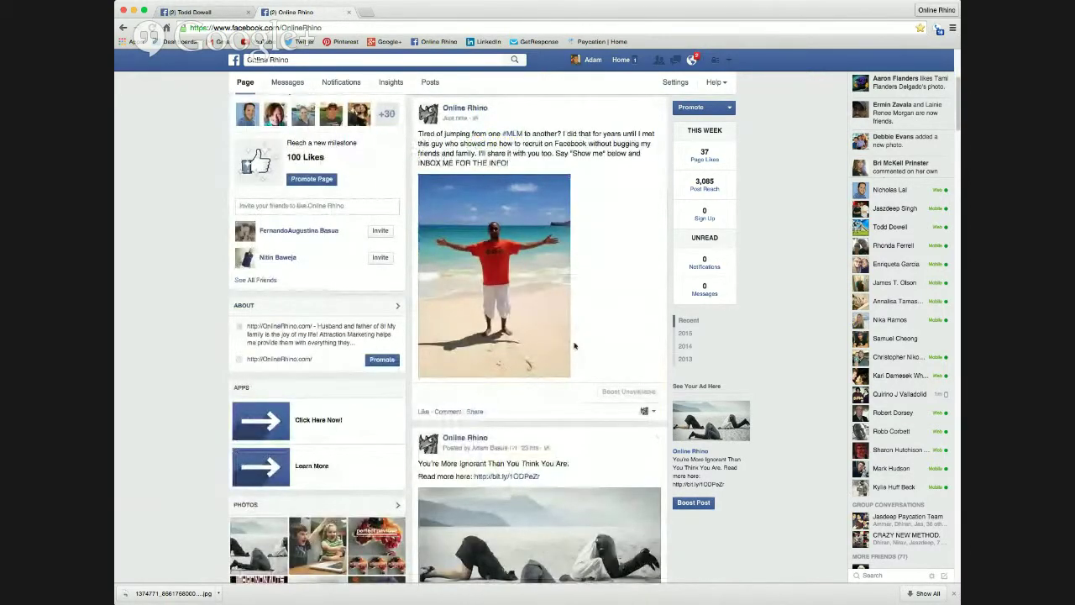
scroll(576, 344, "up", 2)
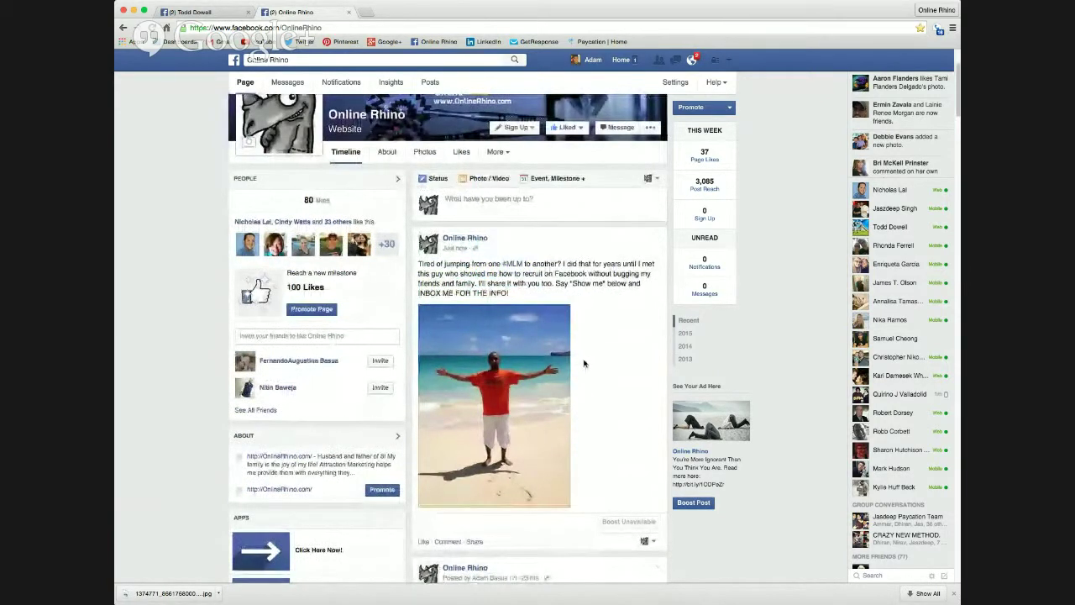
left_click(497, 385)
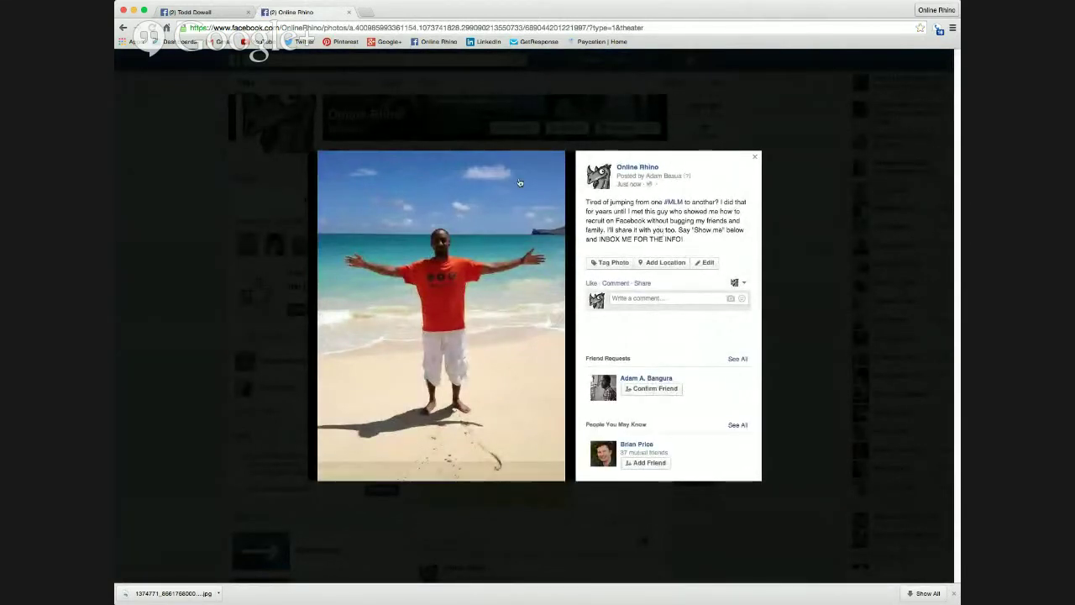
- Send the team group chat 'Hey guys... need an ad blitz:' with the copied beach-photo link
left_click(431, 28)
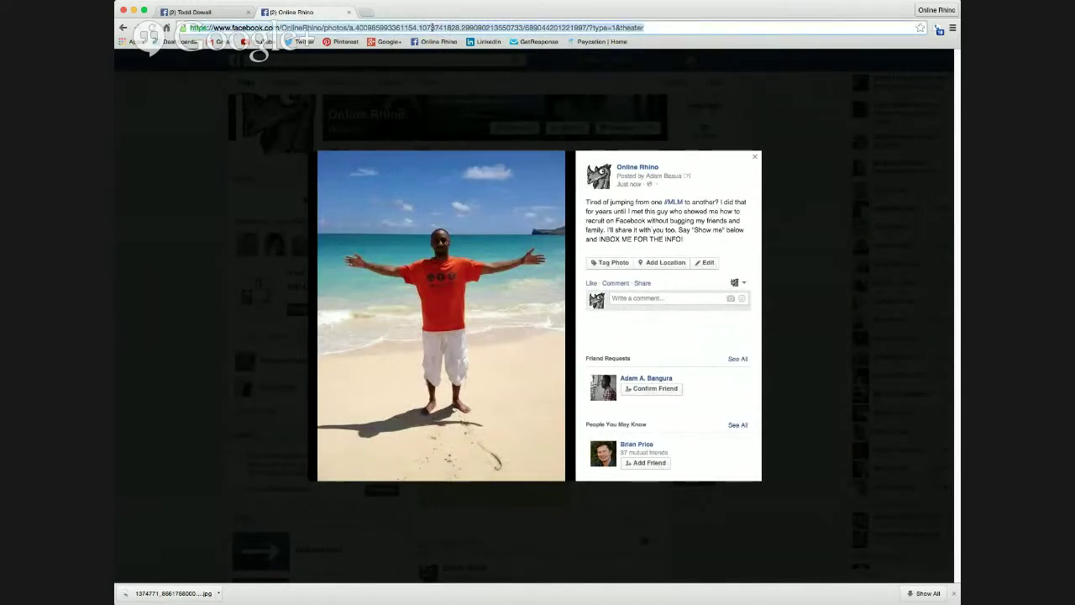
key("super+1")
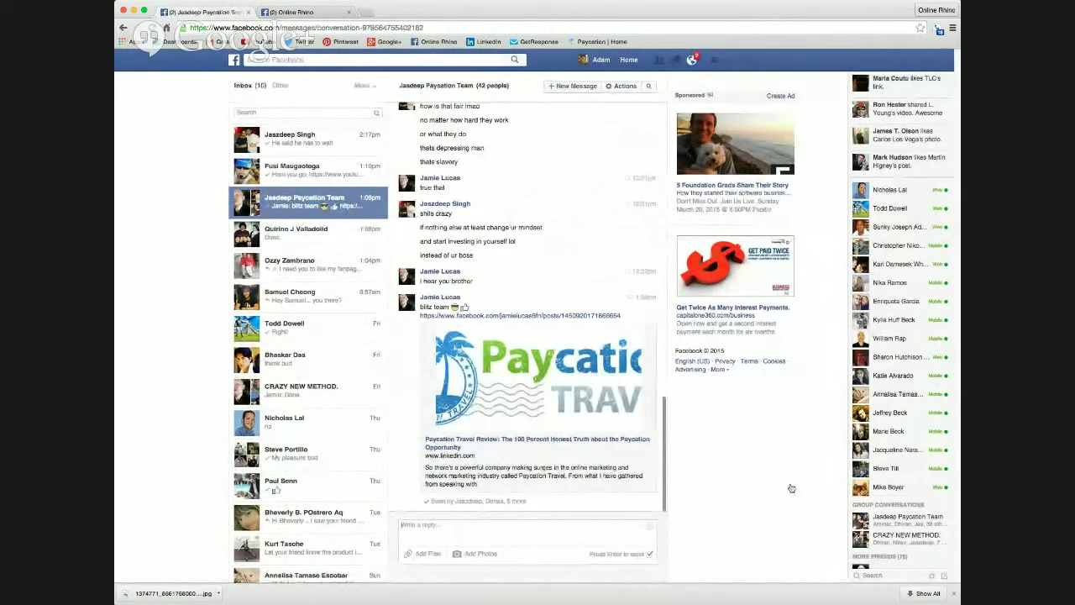
type("Hey g")
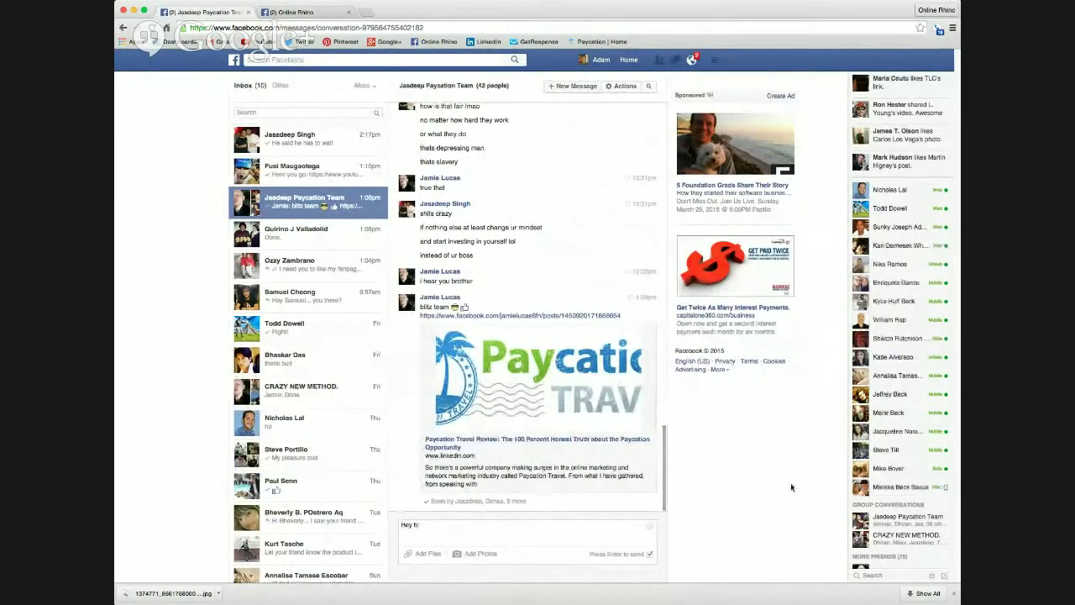
type("uys... neec ad")
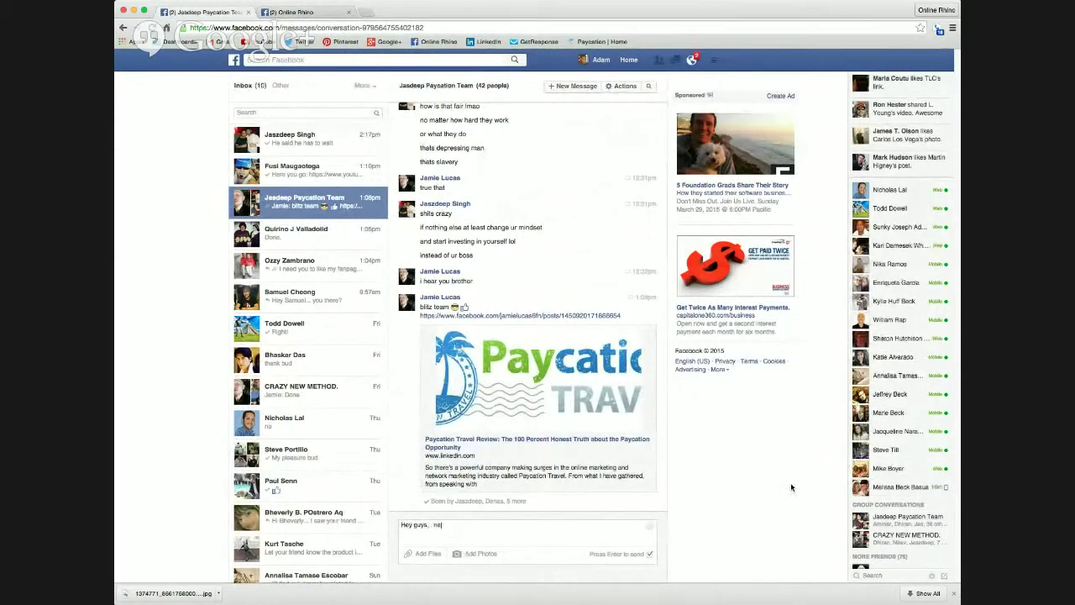
key("BackSpace")
key("BackSpace")
key("BackSpace")
key("BackSpace")
type("d an ad blitz:")
key("super+v")
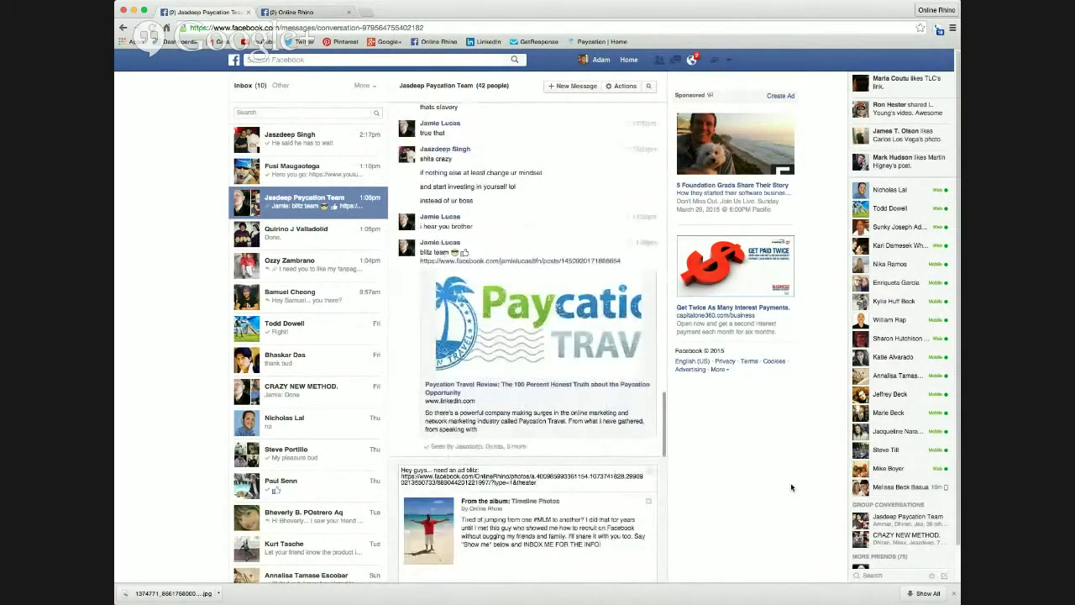
left_click(648, 501)
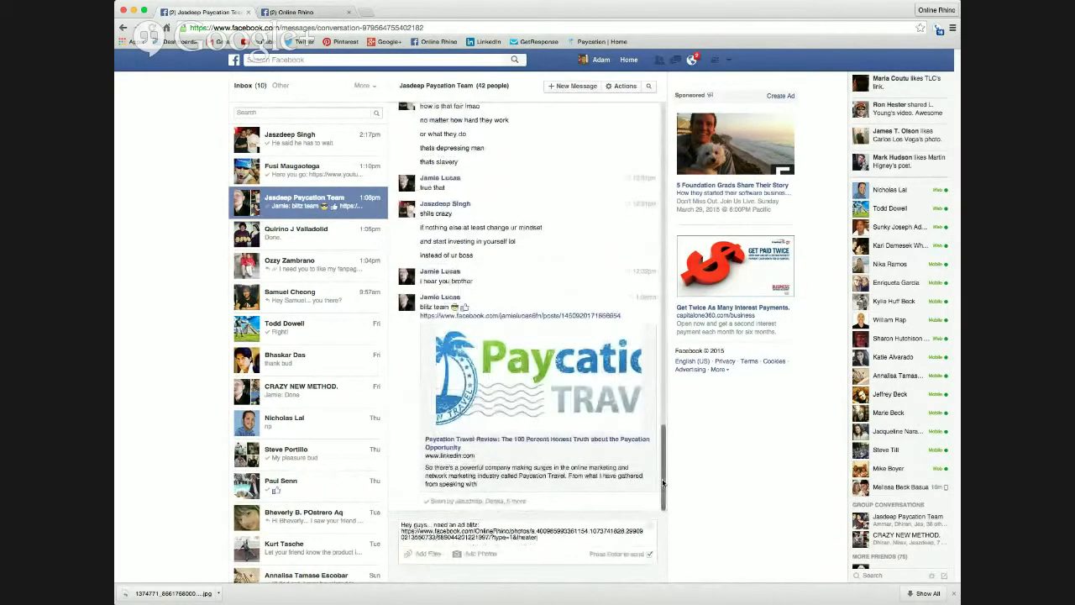
key("Return")
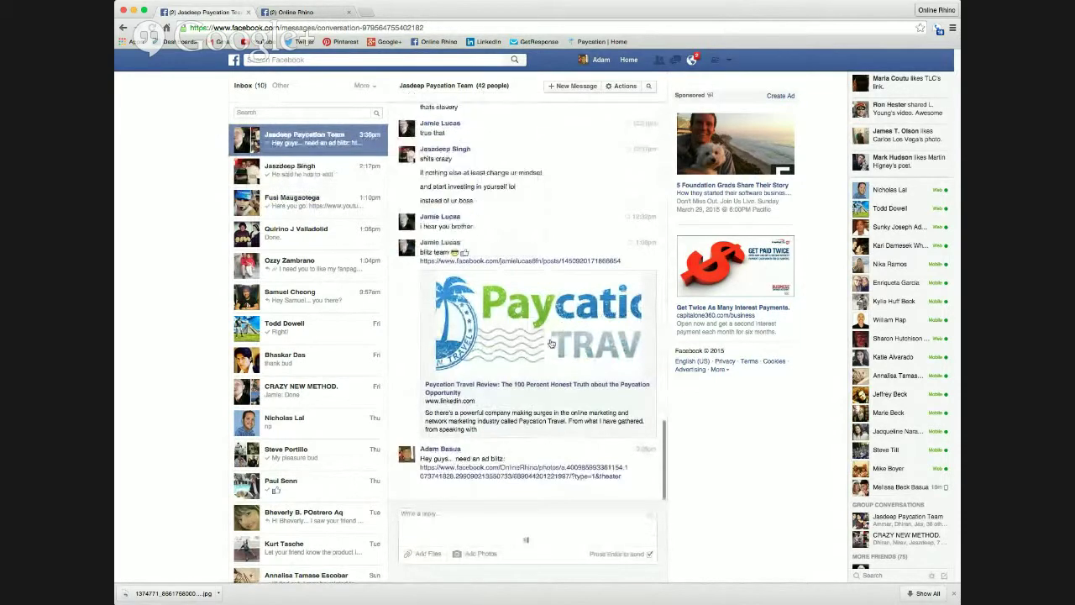
- Return to the Online Rhino tab, close the photo viewer and reload the timeline
left_click(953, 594)
left_click(294, 11)
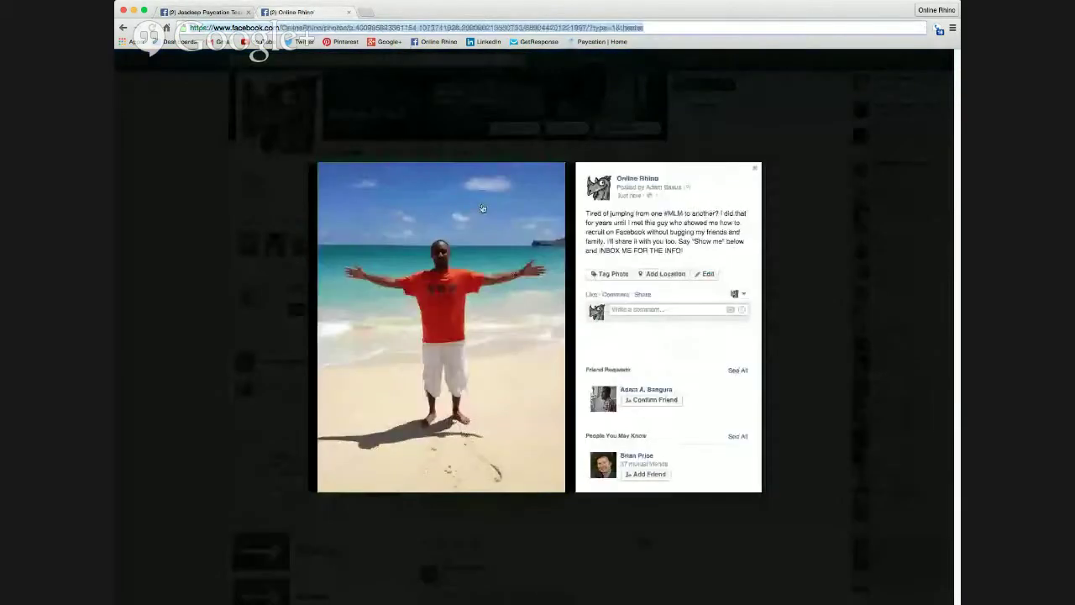
left_click(756, 172)
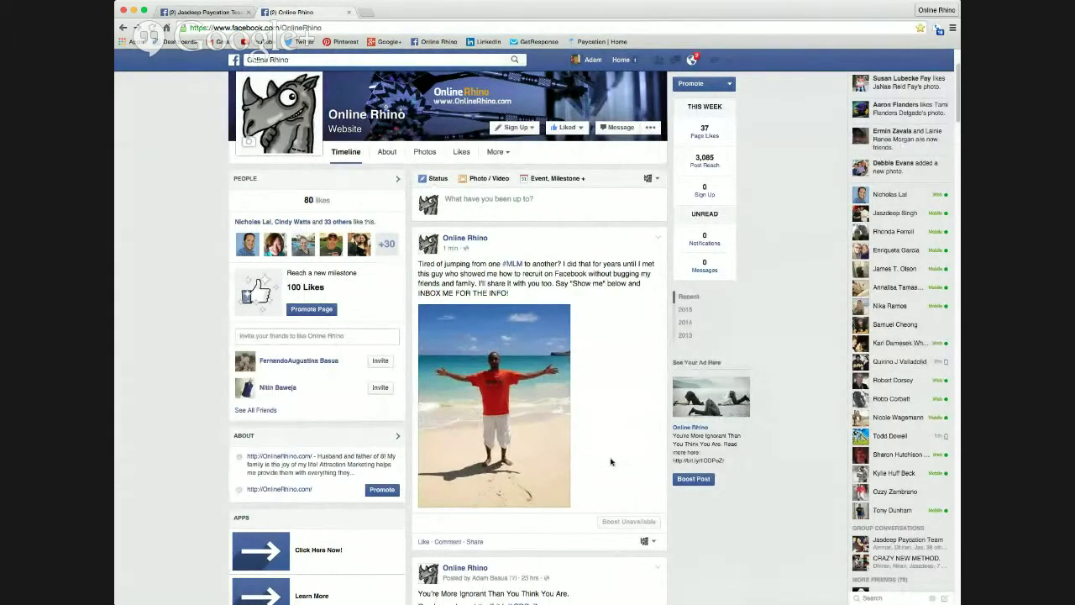
scroll(532, 377, "down", 3)
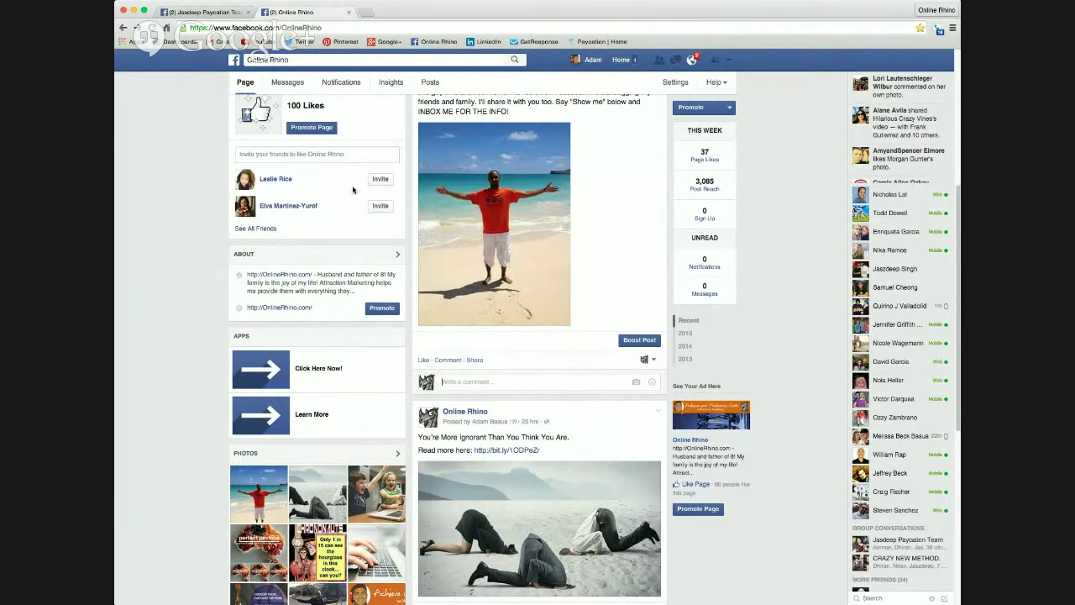
left_click(146, 28)
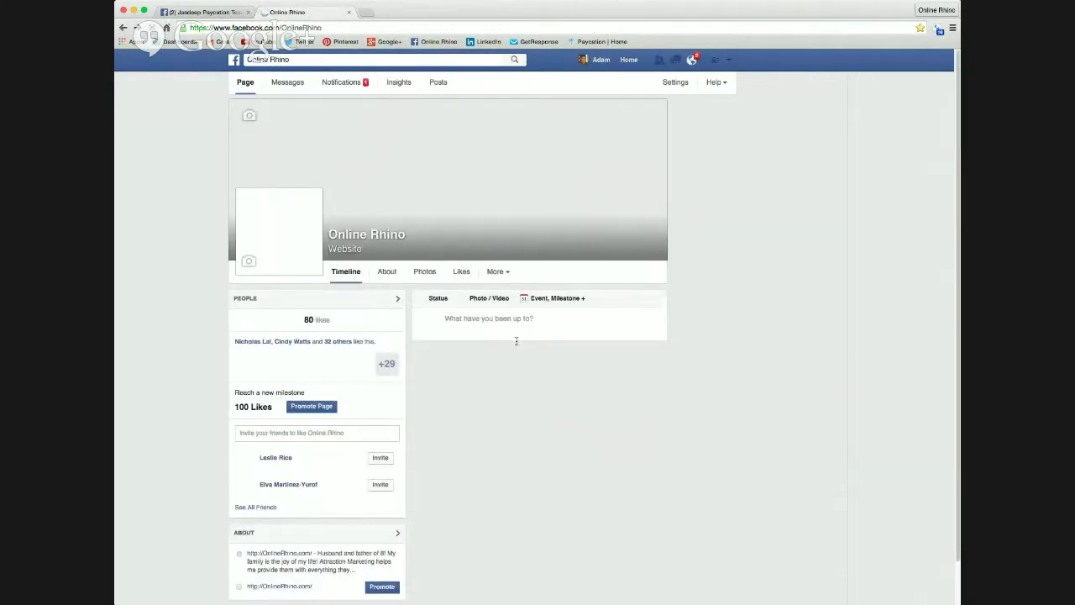
- Expand the MLM post's likes and comments to review the two 'Show me' replies
scroll(516, 340, "down", 4)
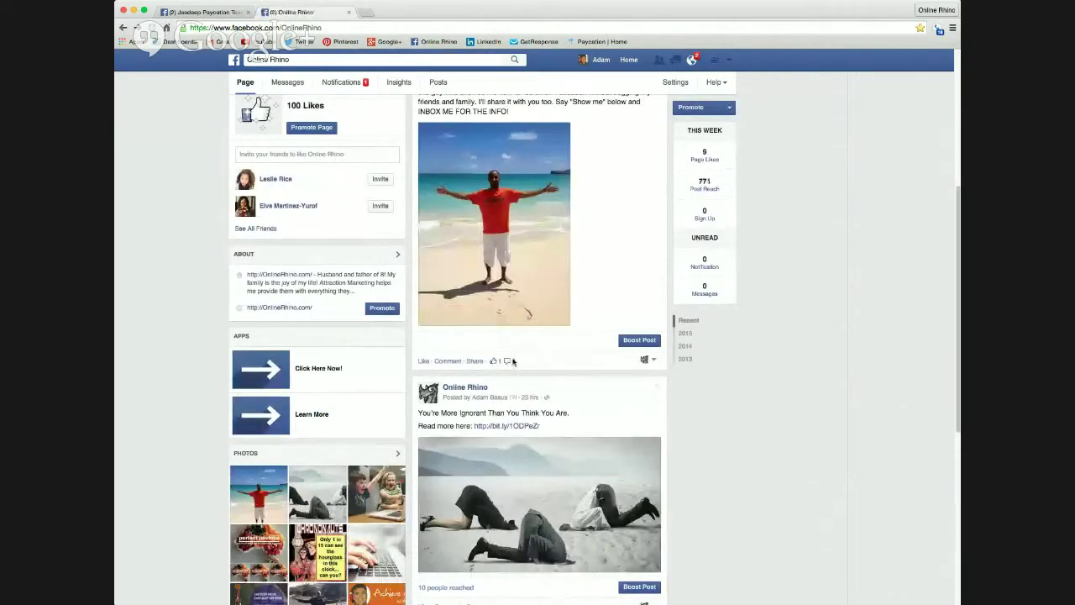
left_click(507, 361)
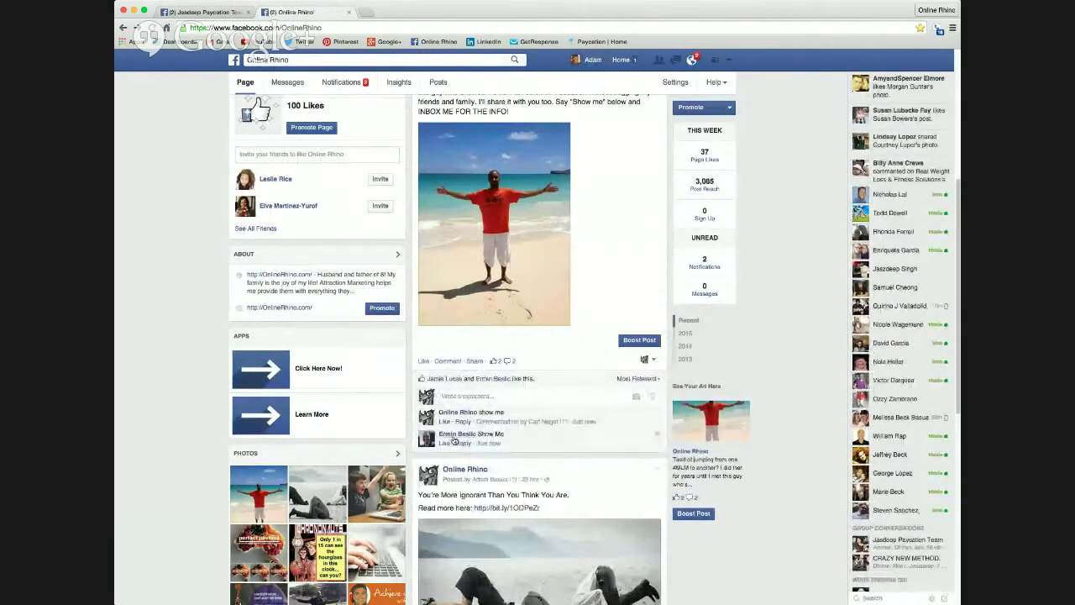
mouse_move(455, 438)
scroll(496, 344, "down", 2)
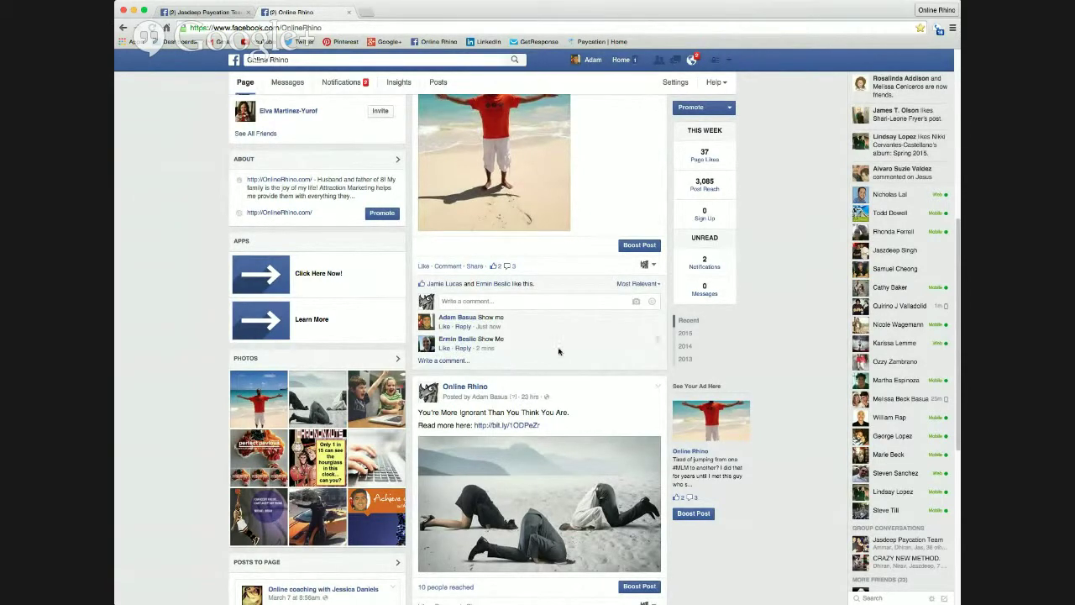
mouse_move(658, 319)
scroll(658, 319, "up", 5)
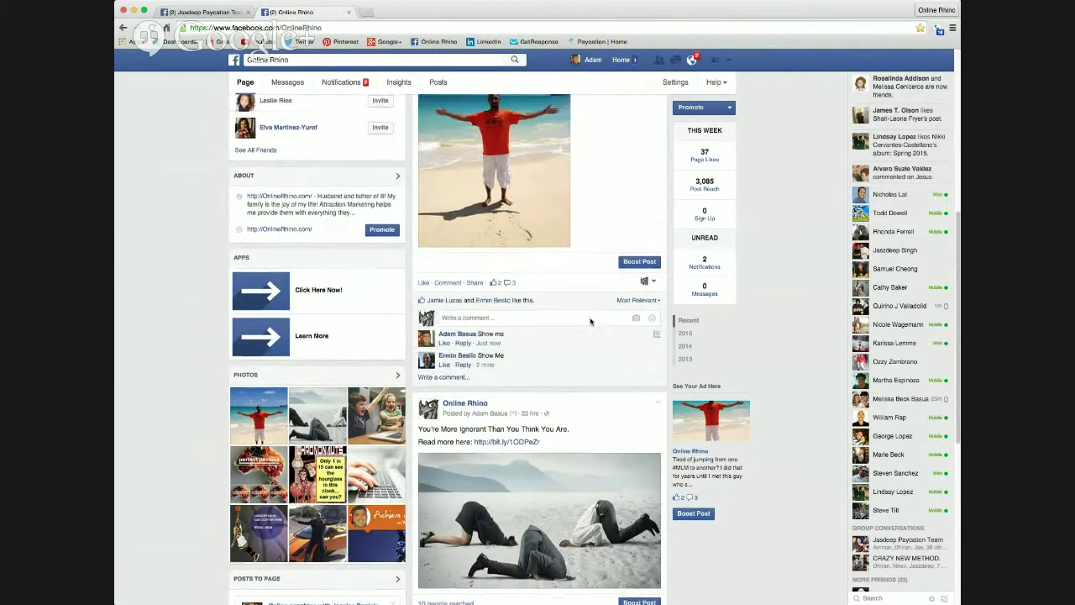
scroll(589, 318, "down", 4)
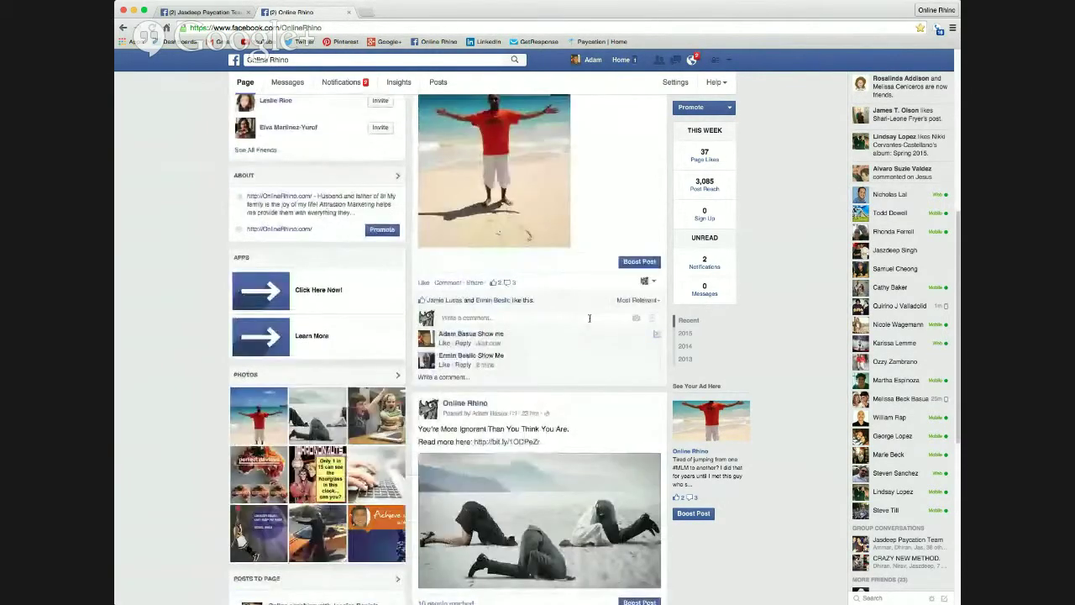
scroll(589, 317, "down", 1)
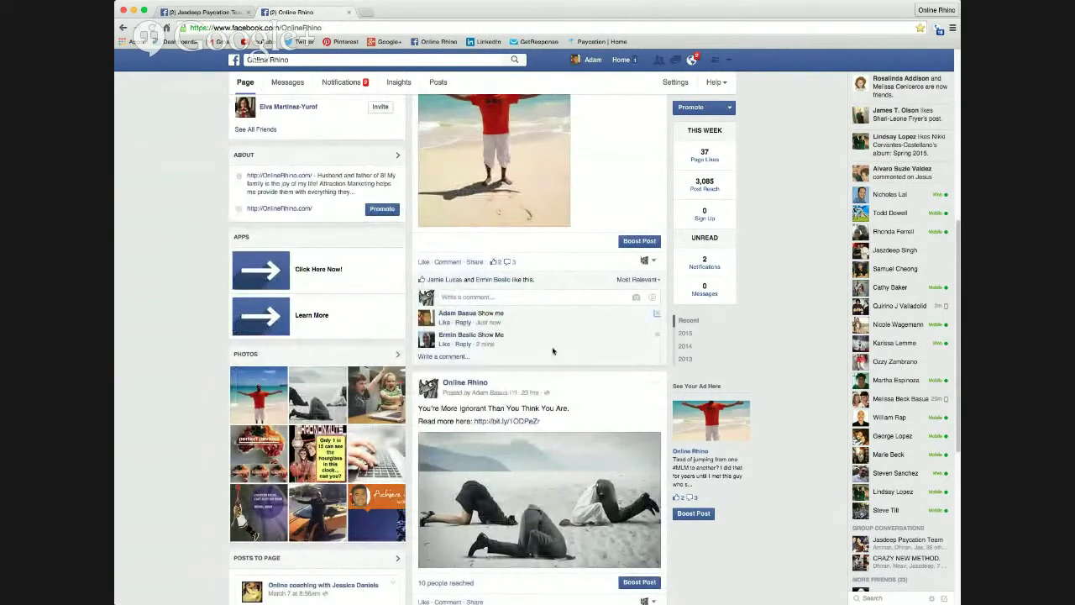
left_click(452, 358)
scroll(568, 300, "up", 3)
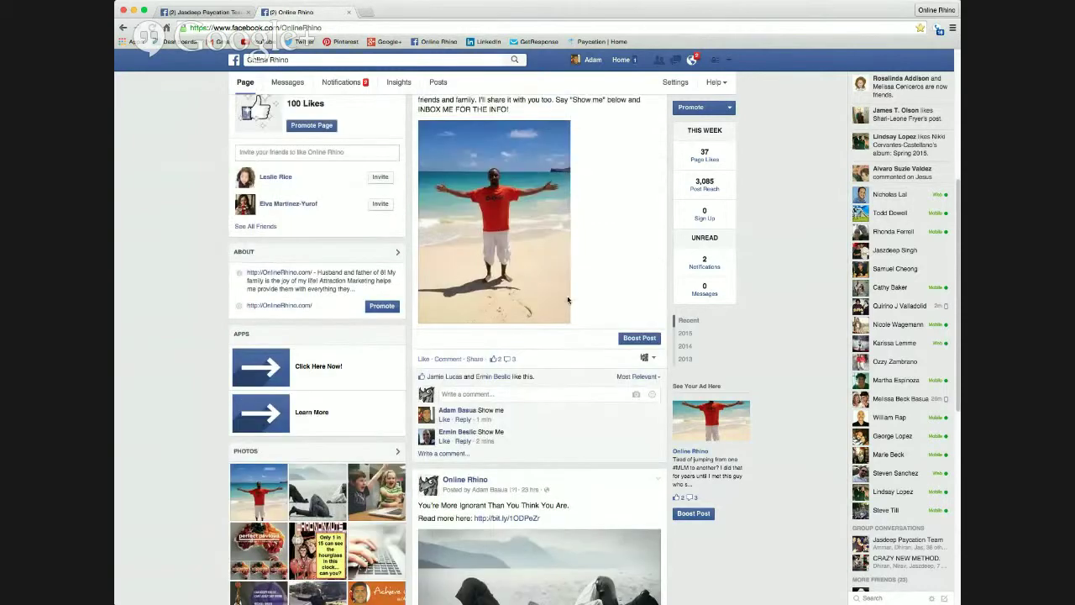
scroll(568, 300, "up", 1)
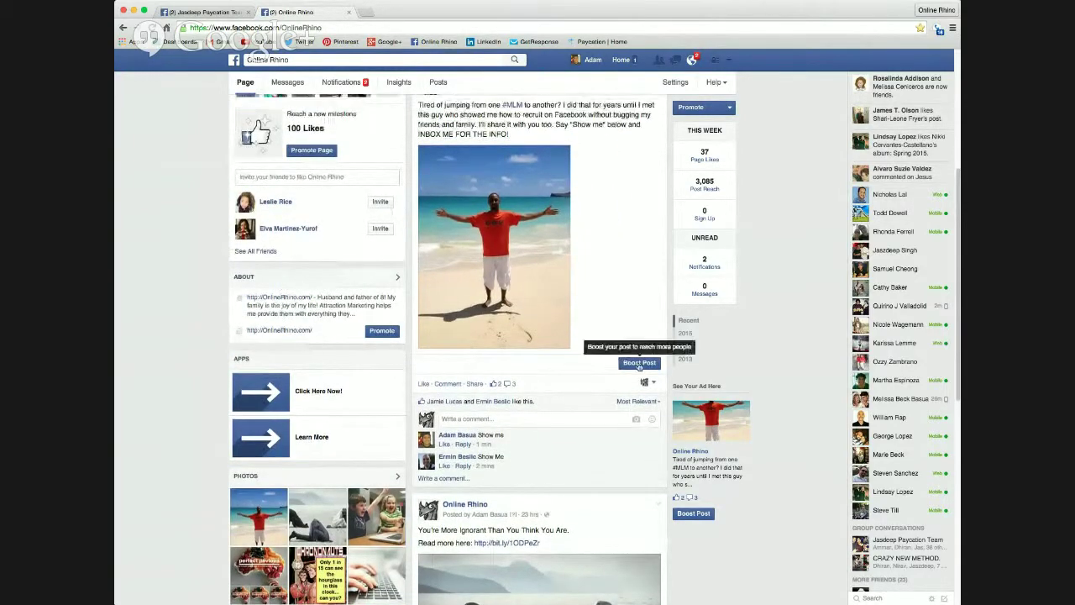
- Boost the MLM post at $20.00 over 2 days, compare desktop and mobile previews, and edit the audience
left_click(639, 363)
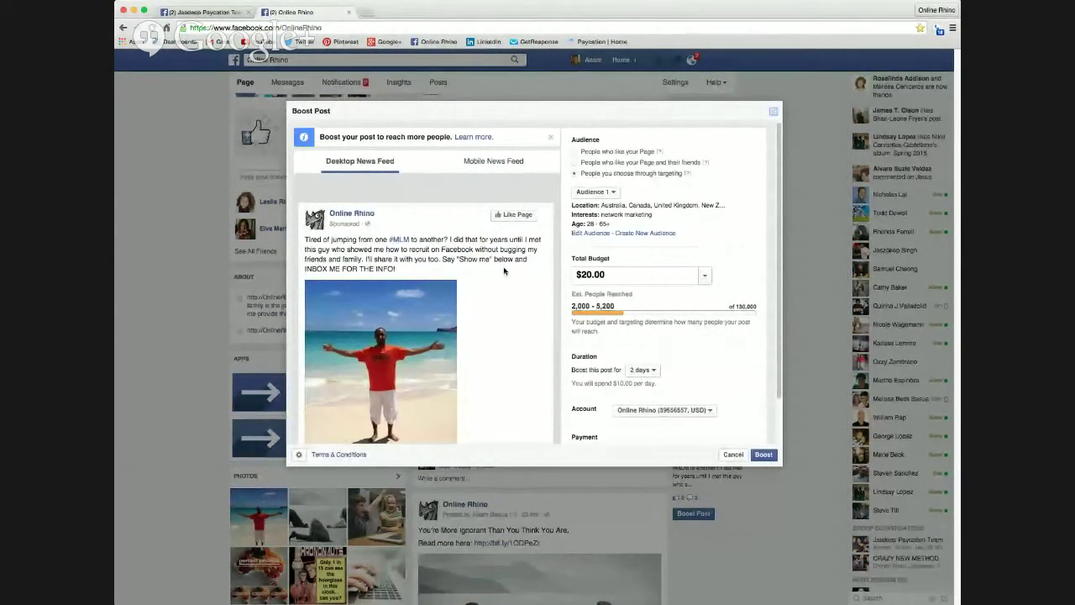
left_click(486, 164)
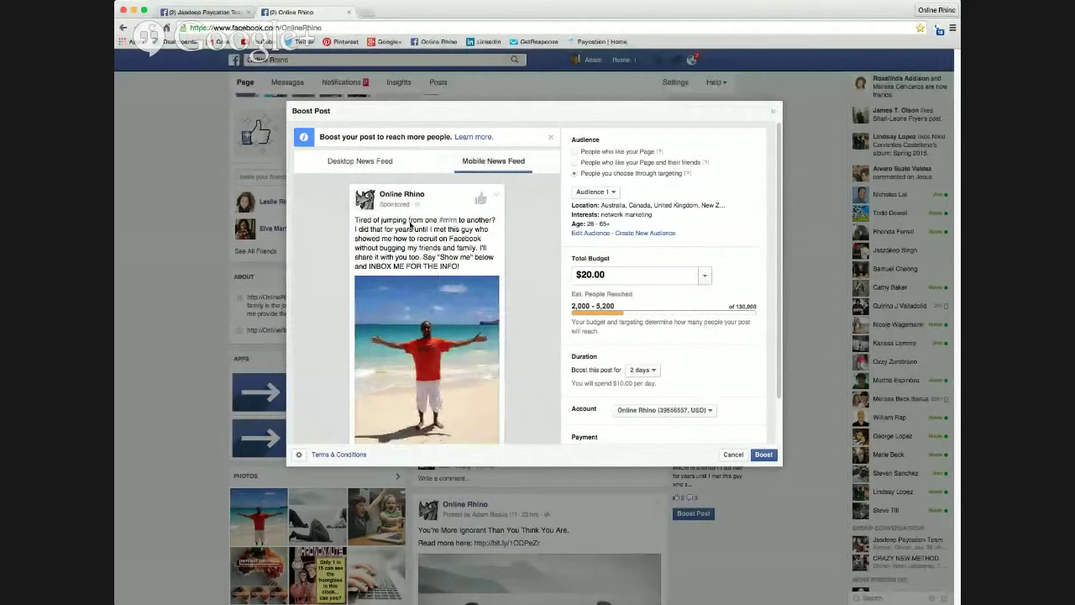
left_click(358, 164)
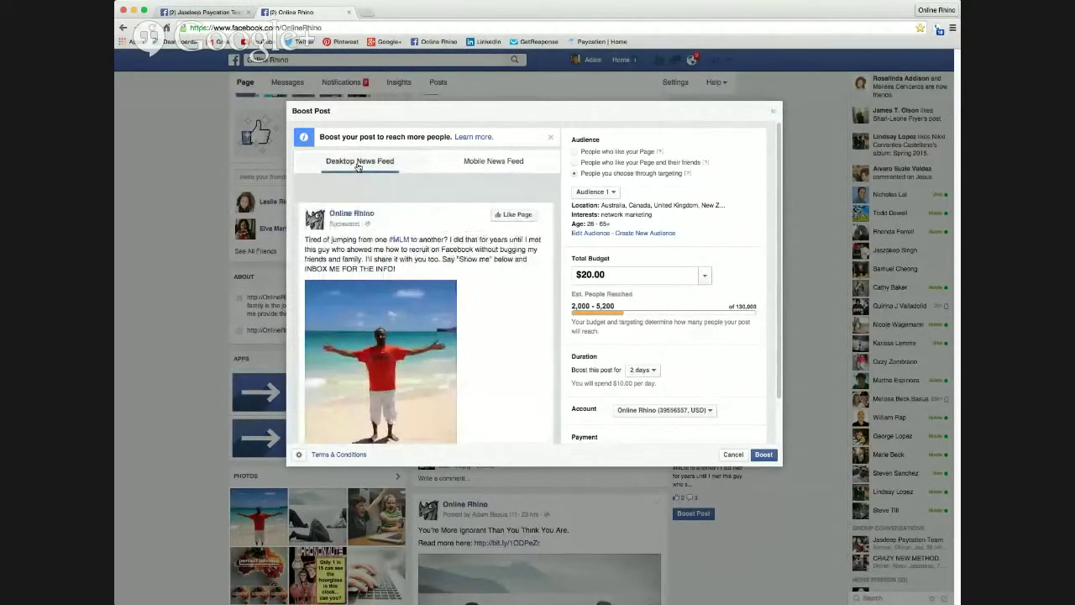
left_click(497, 163)
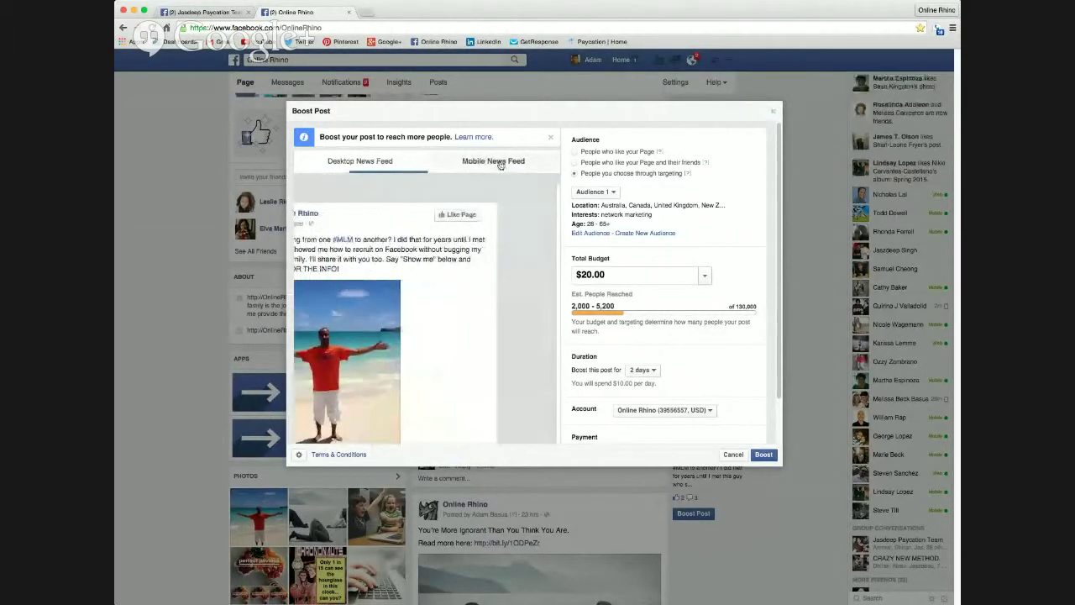
left_click(384, 161)
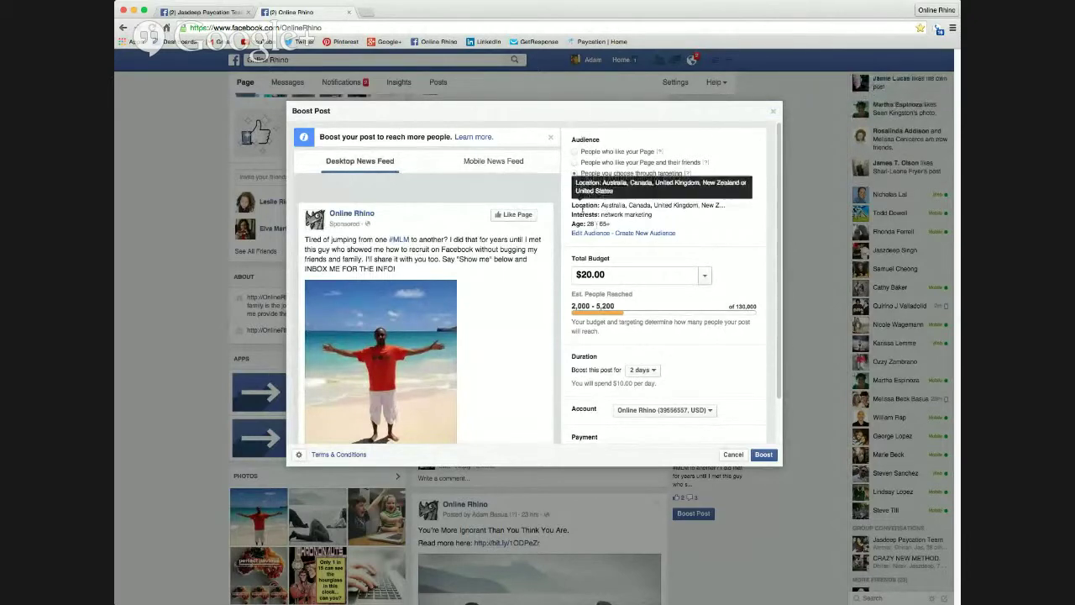
left_click(591, 234)
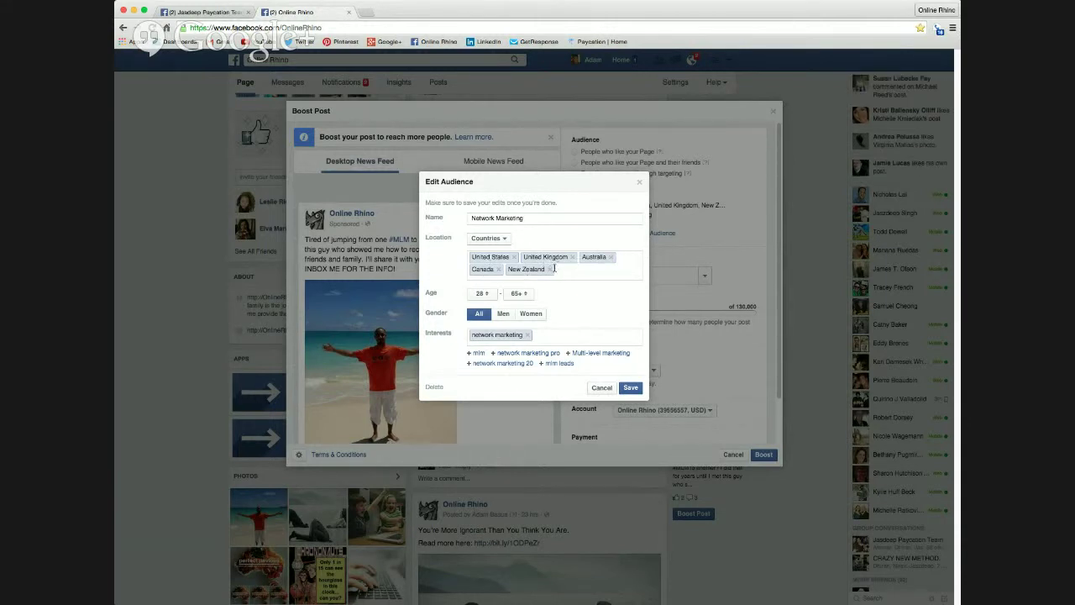
- Save the audience as MLM, age 25 to 65+, interests mlm and Multi-level marketing, dropping network marketing
left_click(486, 299)
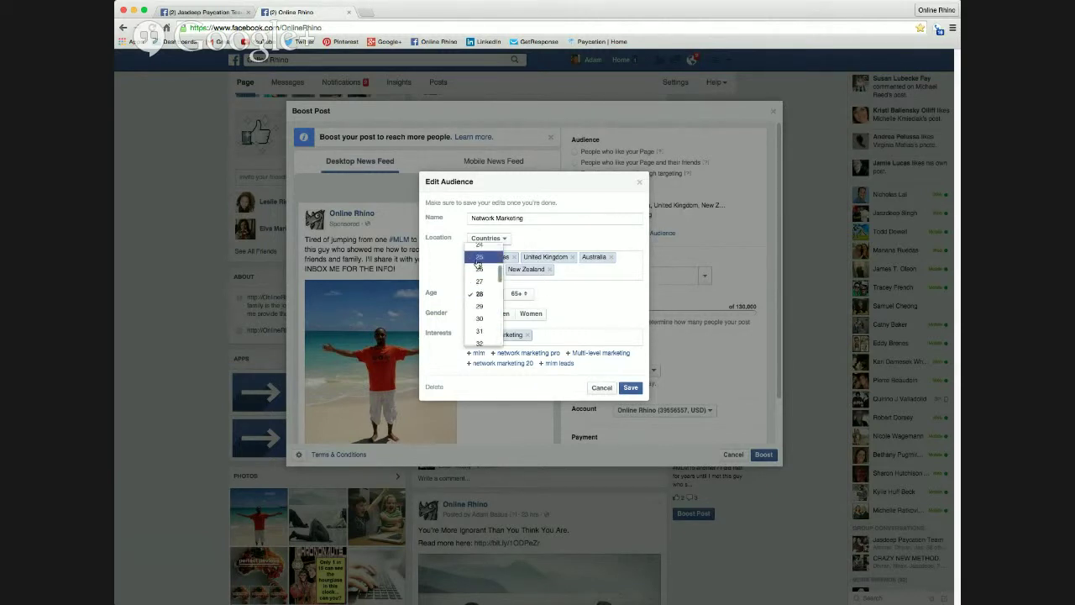
left_click(476, 258)
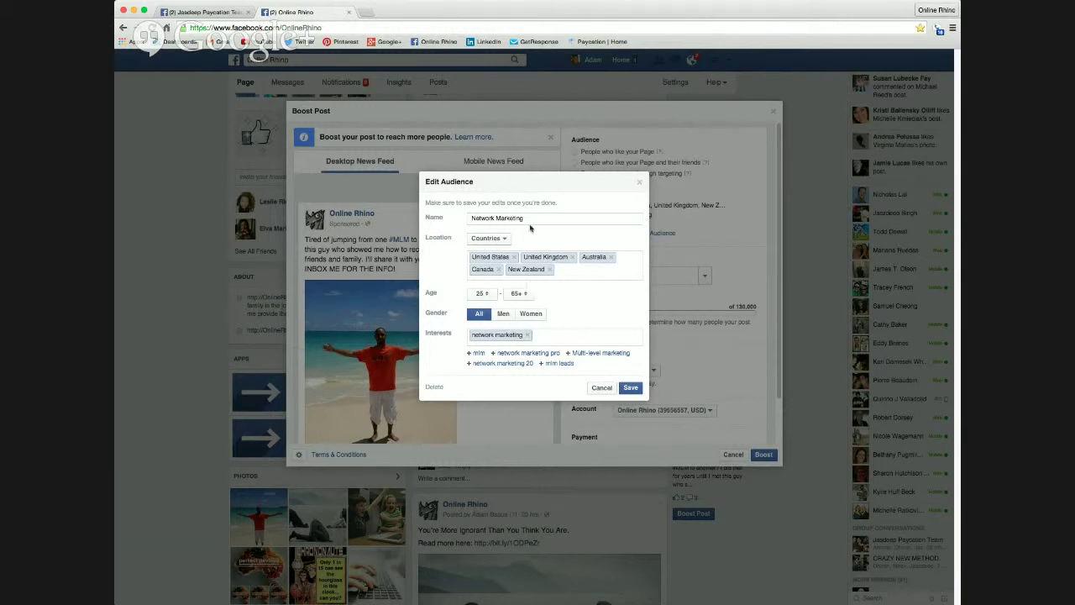
left_click_drag(530, 216, 445, 218)
type("MLM")
left_click(528, 334)
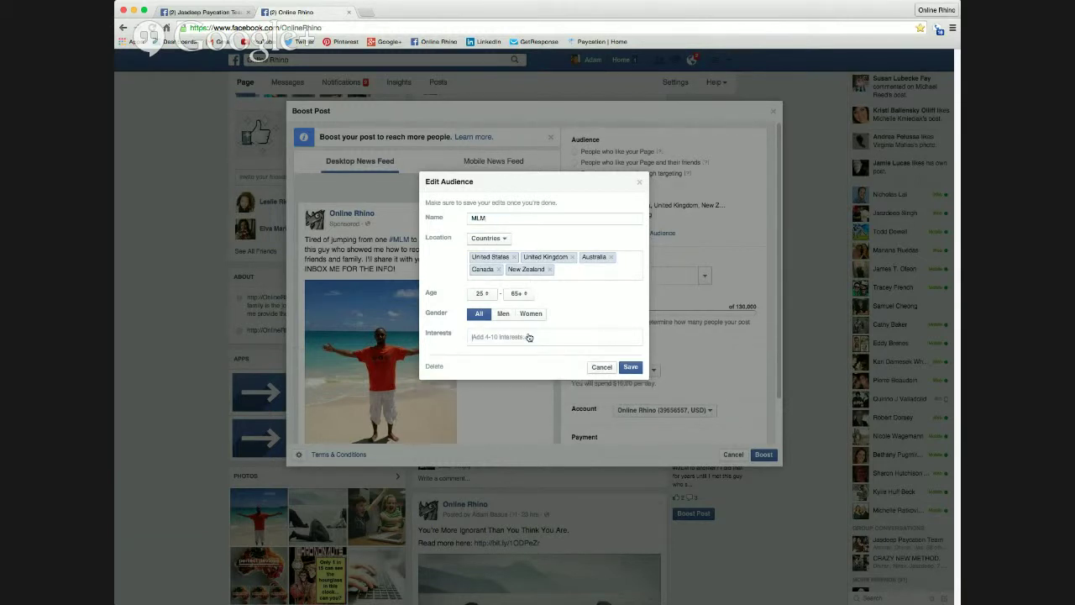
type("mlm")
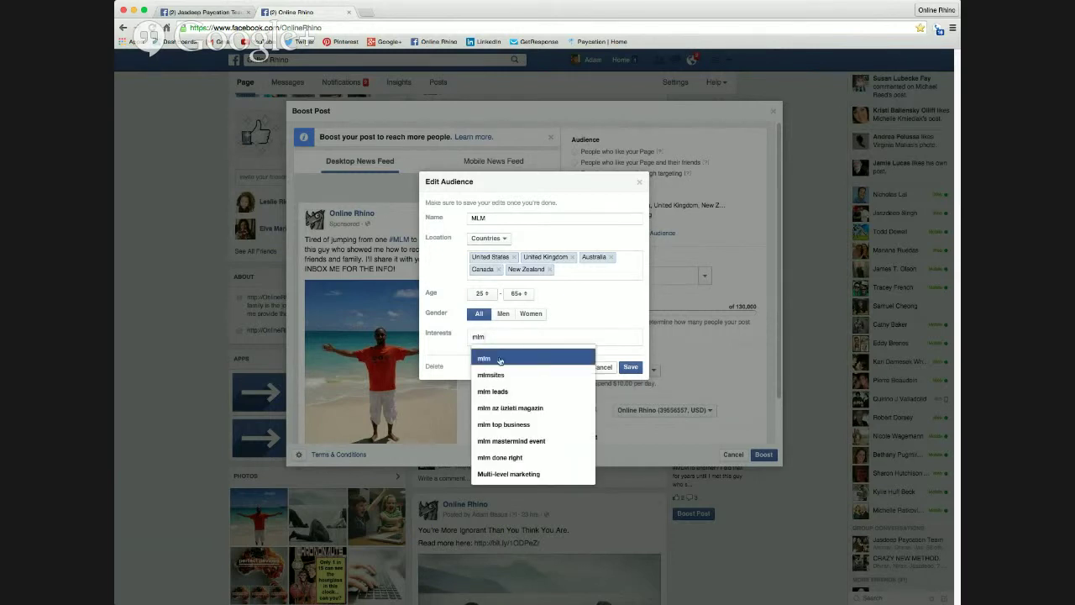
left_click(500, 360)
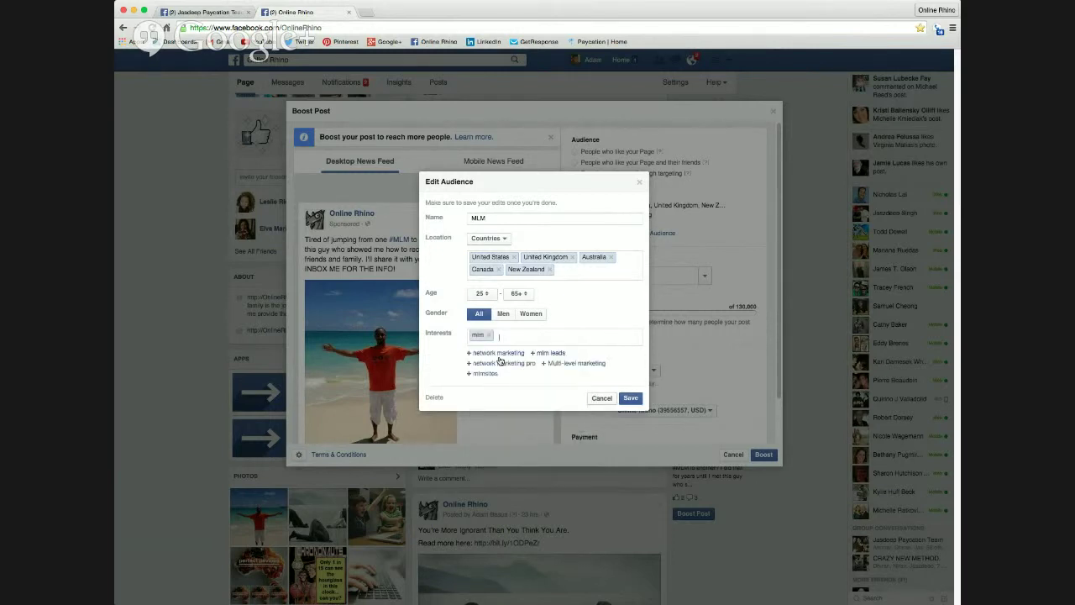
left_click(568, 365)
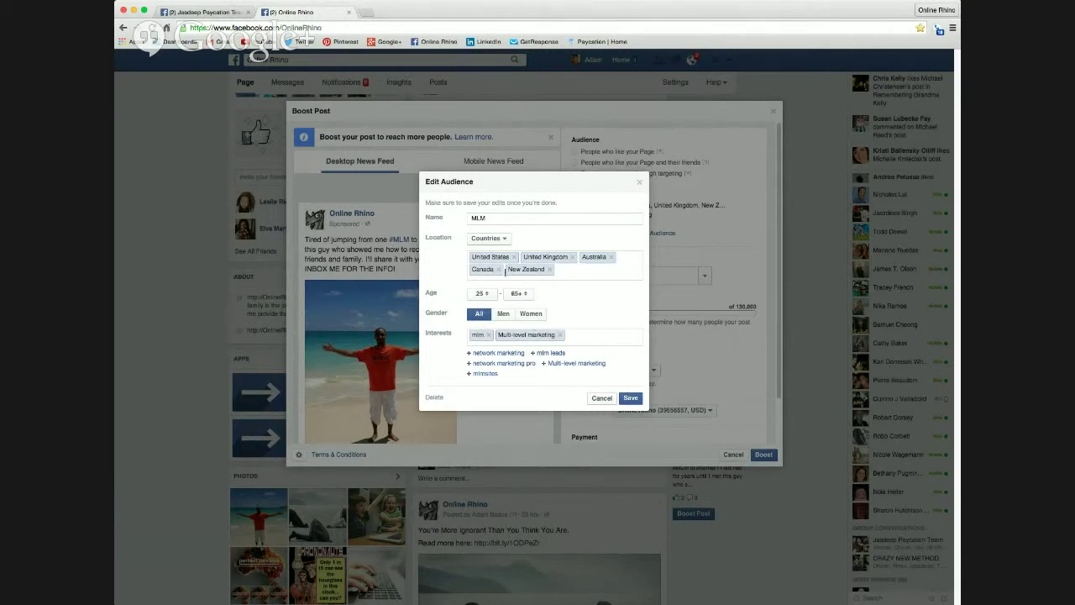
left_click(630, 397)
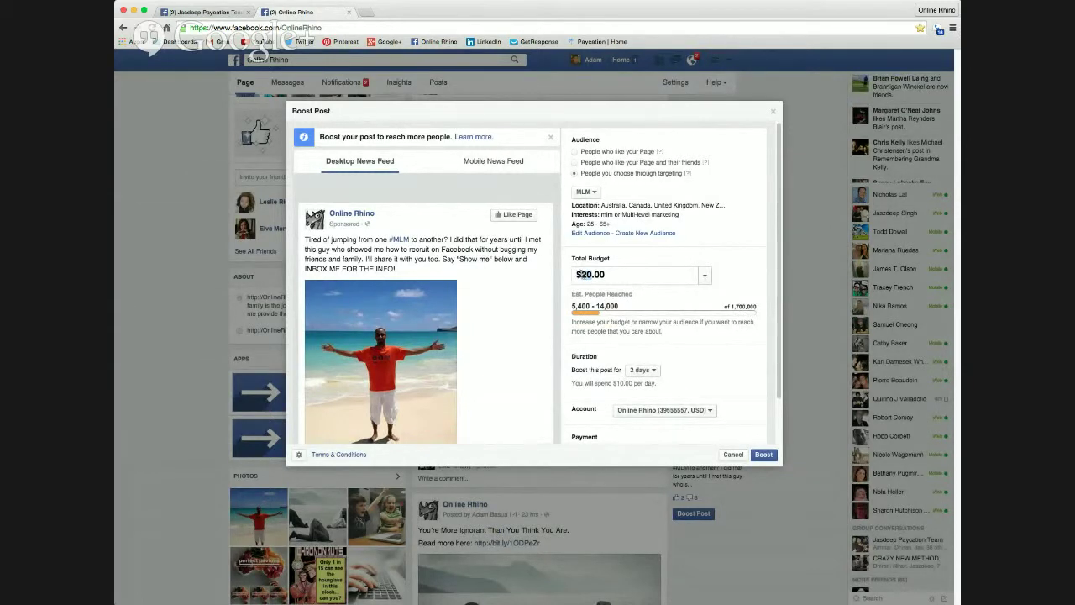
- Set the boost to a $5.00 total budget for 1 day, then cancel the boost
type("5")
left_click(654, 370)
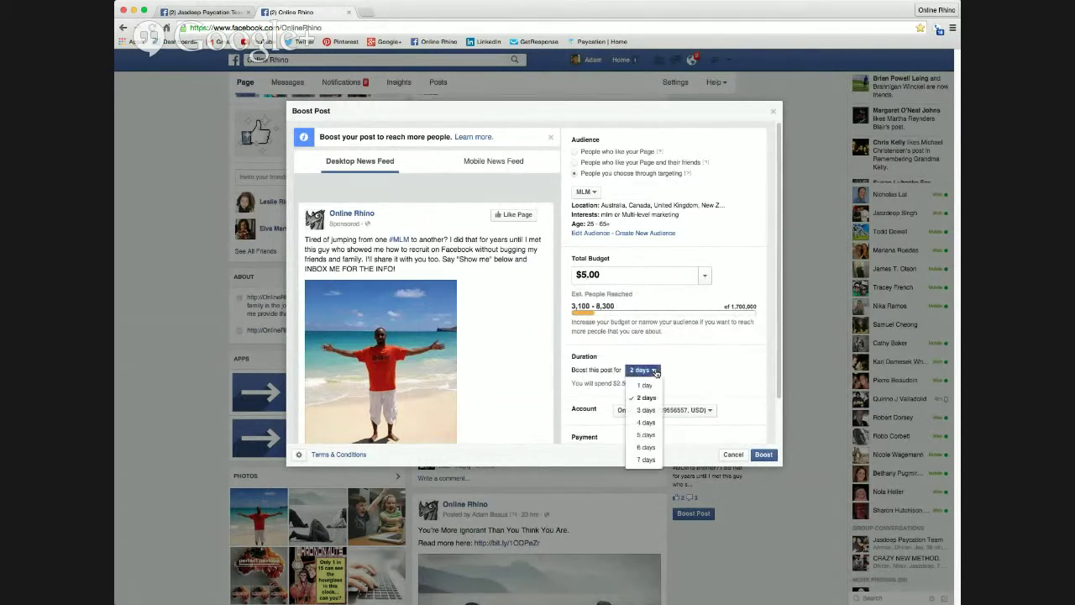
left_click(643, 385)
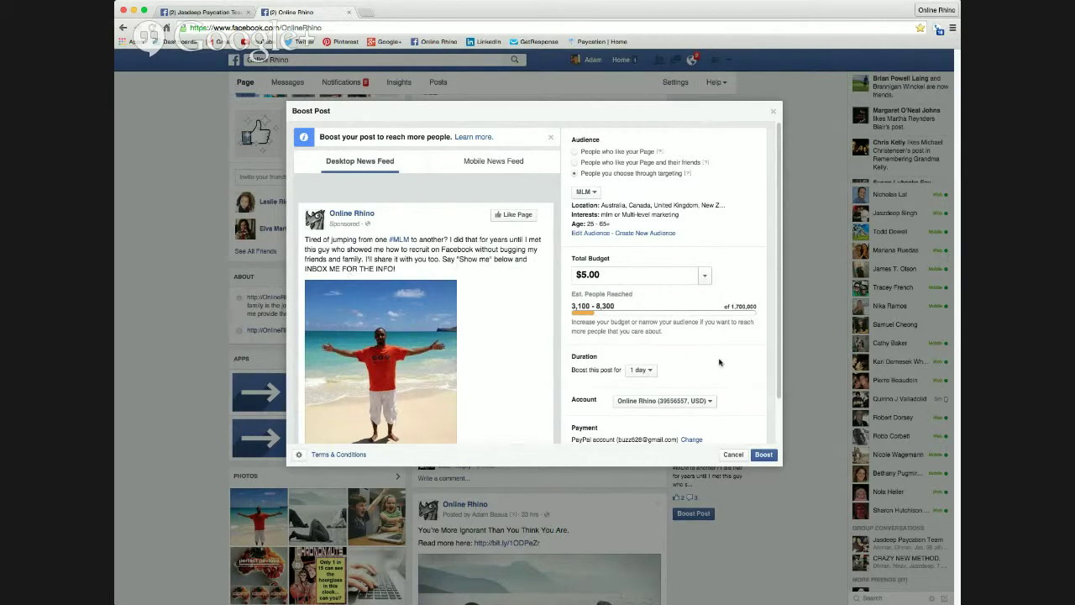
scroll(720, 363, "down", 2)
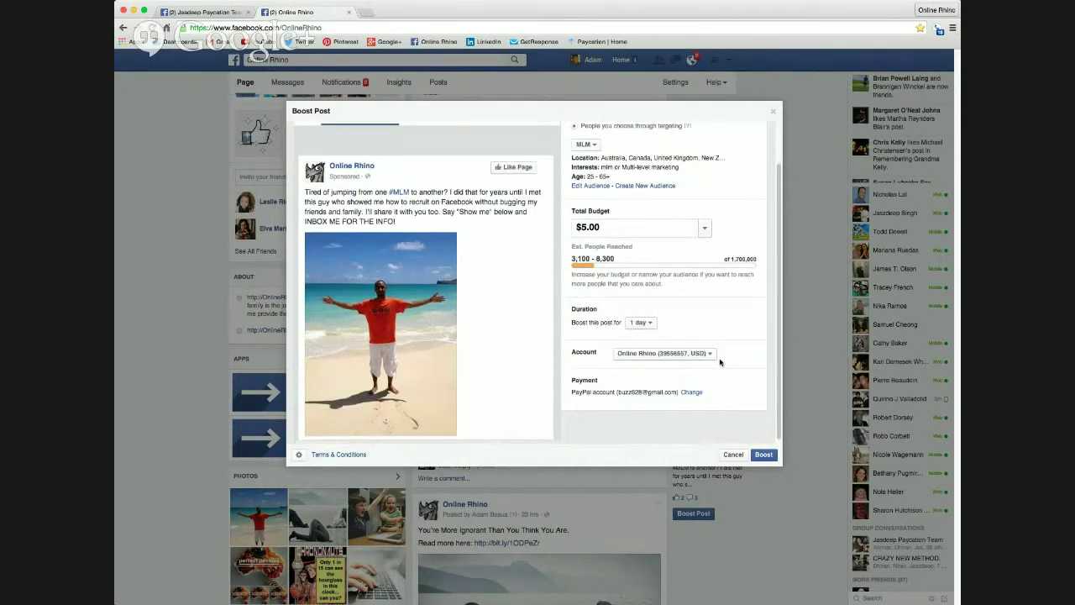
scroll(719, 362, "up", 2)
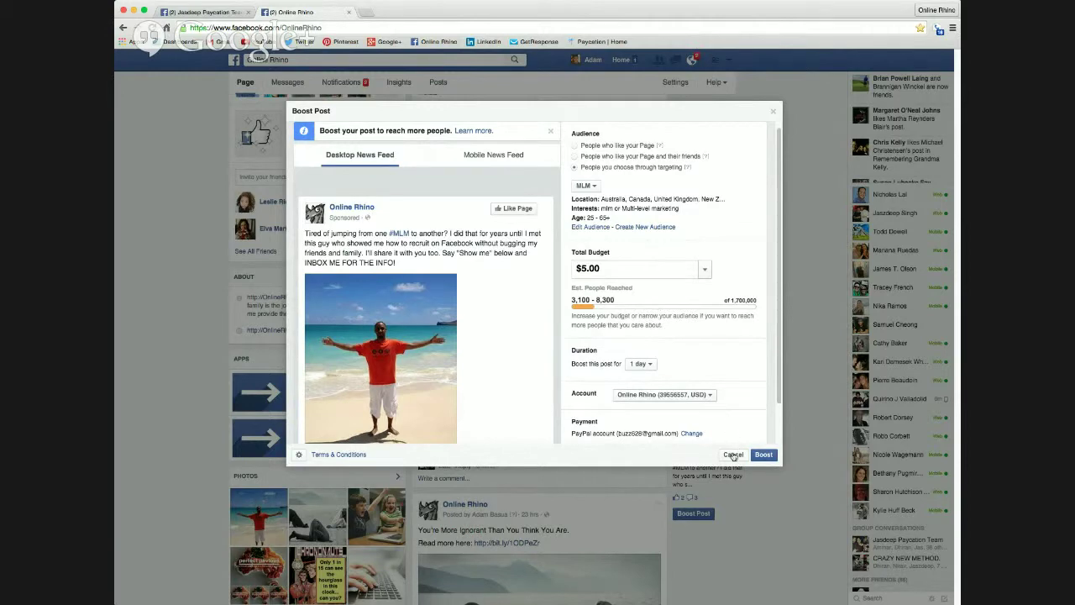
left_click(733, 456)
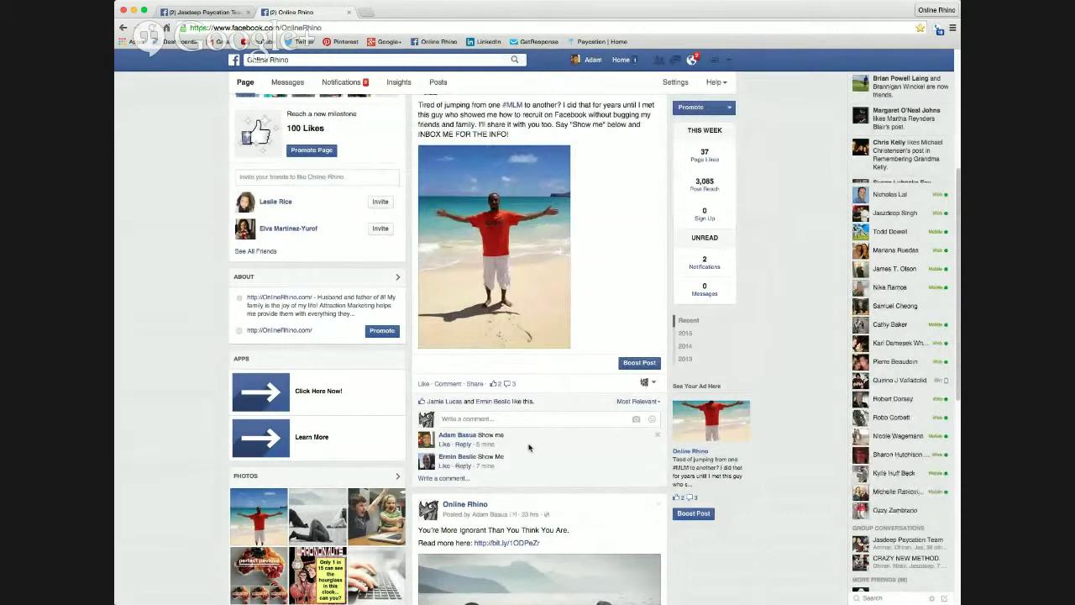
- Expand and read the comments on the earlier recruiting post, then go to the page's Messages inbox
scroll(530, 448, "down", 10)
scroll(673, 467, "up", 7)
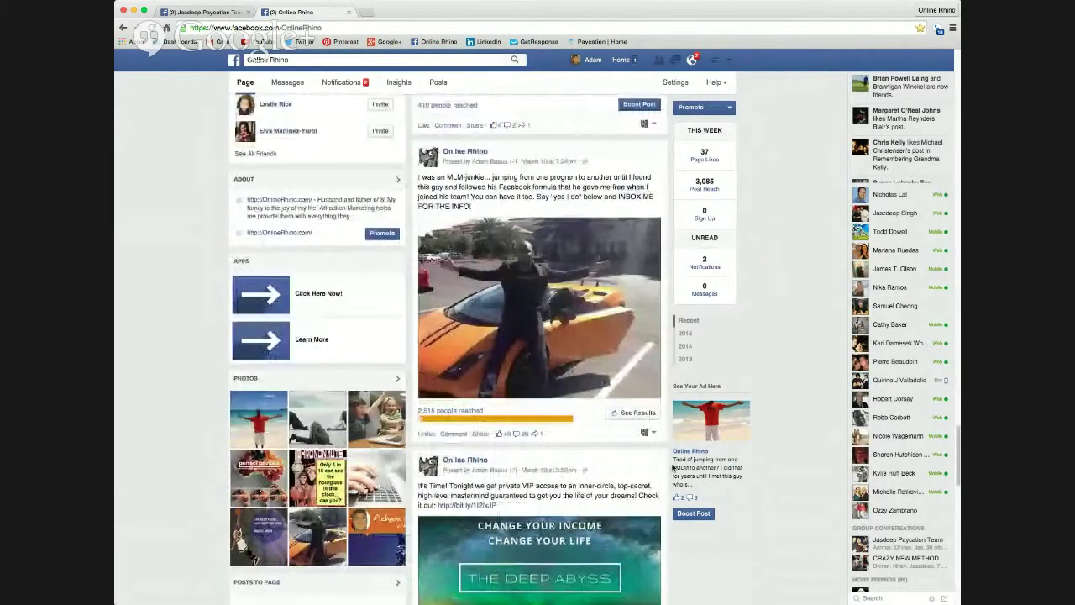
left_click(519, 436)
scroll(537, 454, "down", 3)
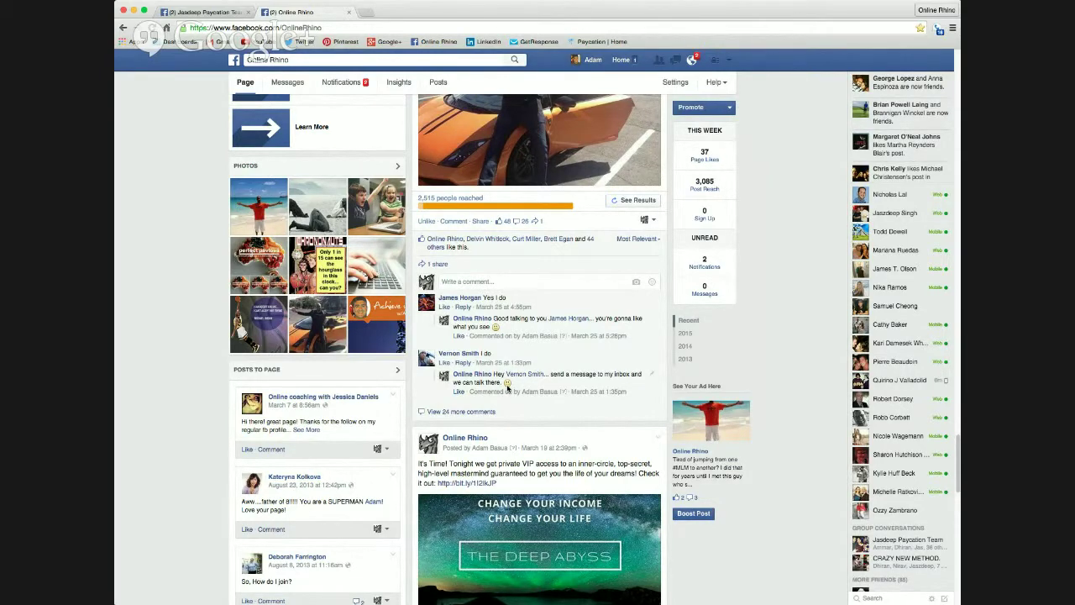
scroll(507, 388, "up", 8)
left_click(288, 81)
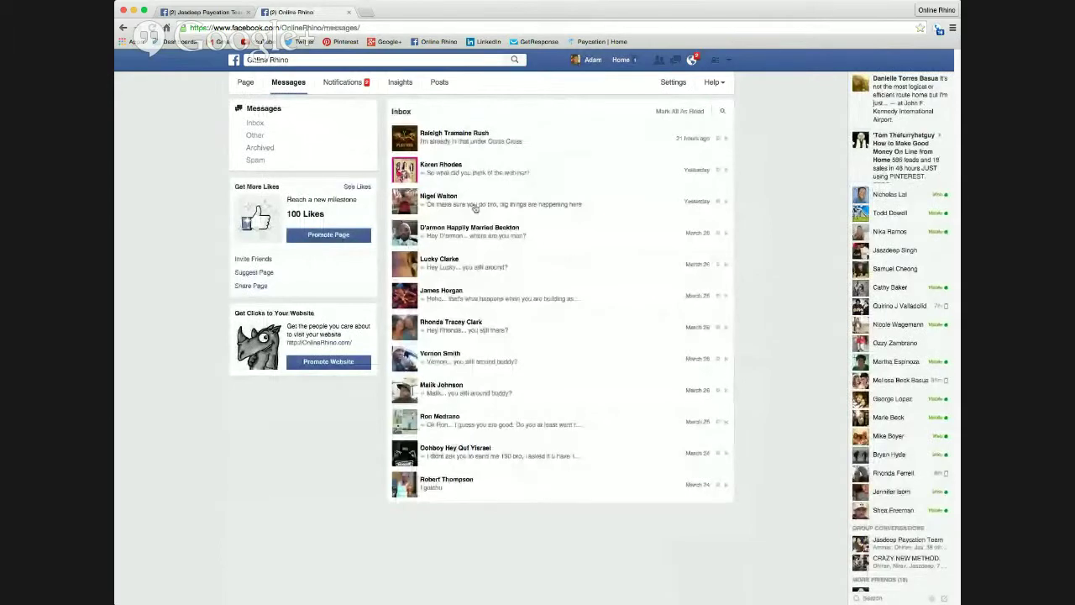
- Read through a recruit's conversation about the orientation video, close it, and switch to the first browser tab
left_click(458, 267)
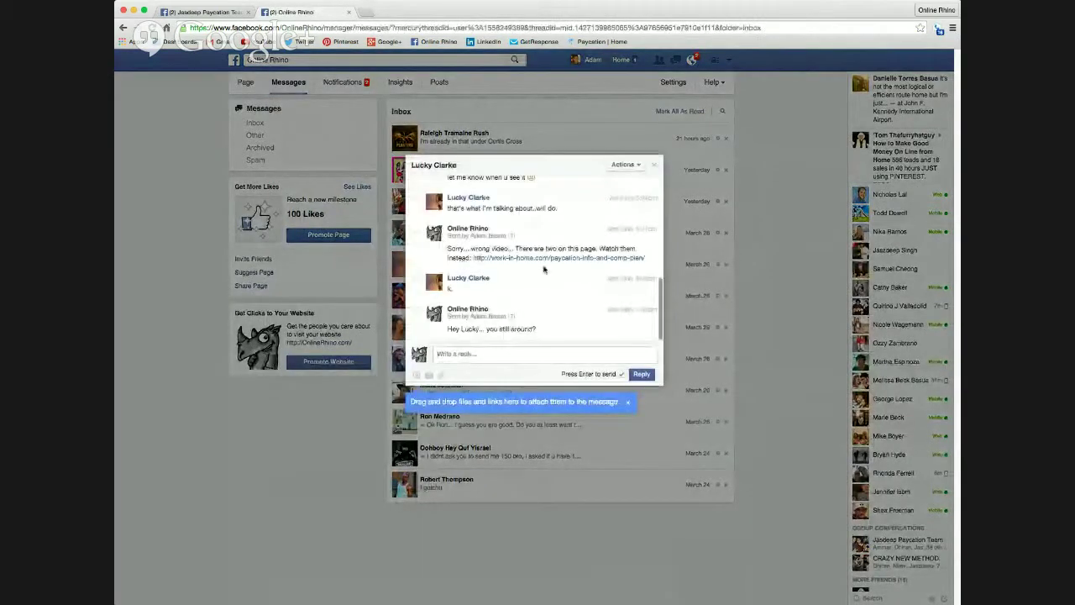
scroll(543, 269, "up", 5)
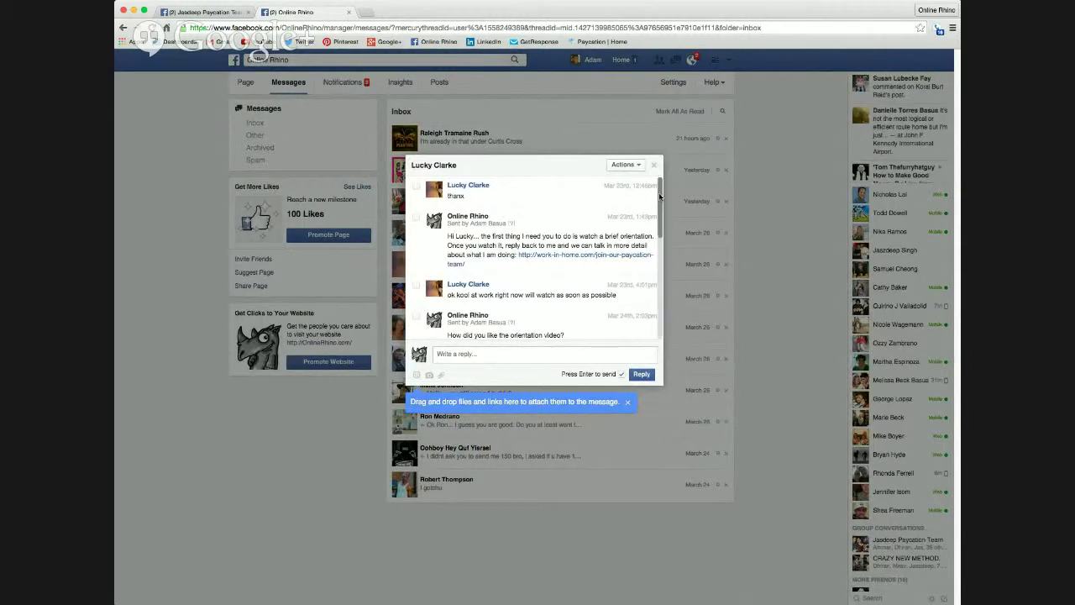
left_click(656, 166)
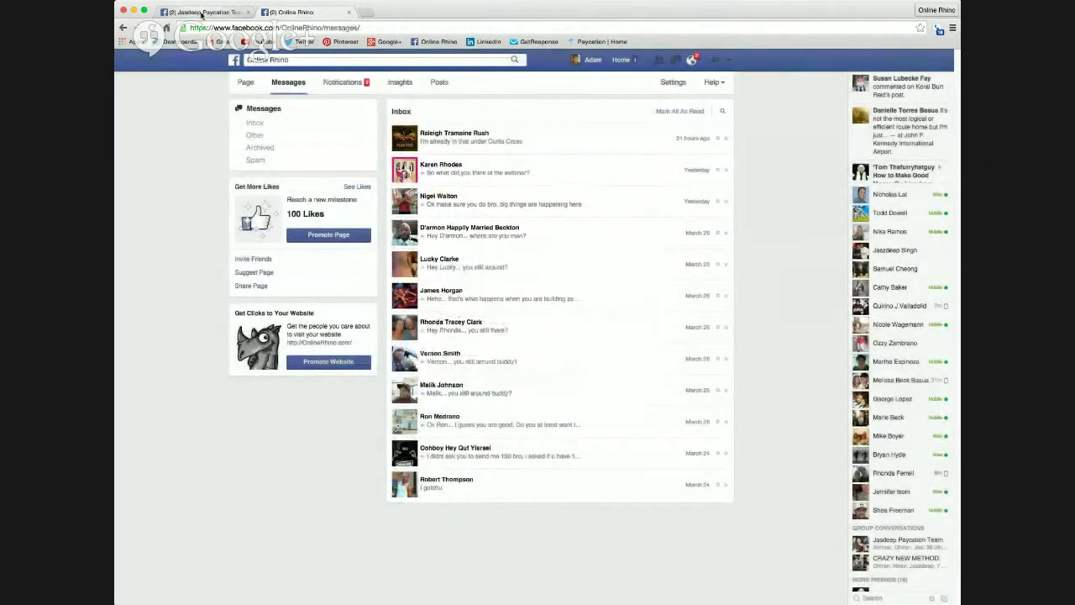
left_click(204, 12)
- Start a new message to the public figure's page from its Photos page, then return to the Online Rhino tab
left_click(123, 28)
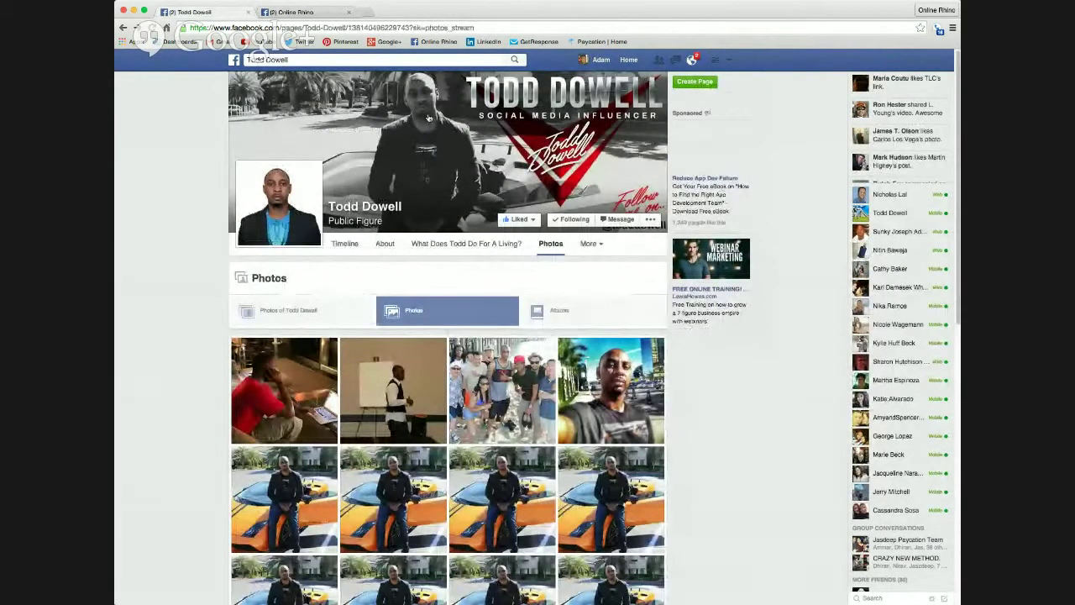
left_click(620, 220)
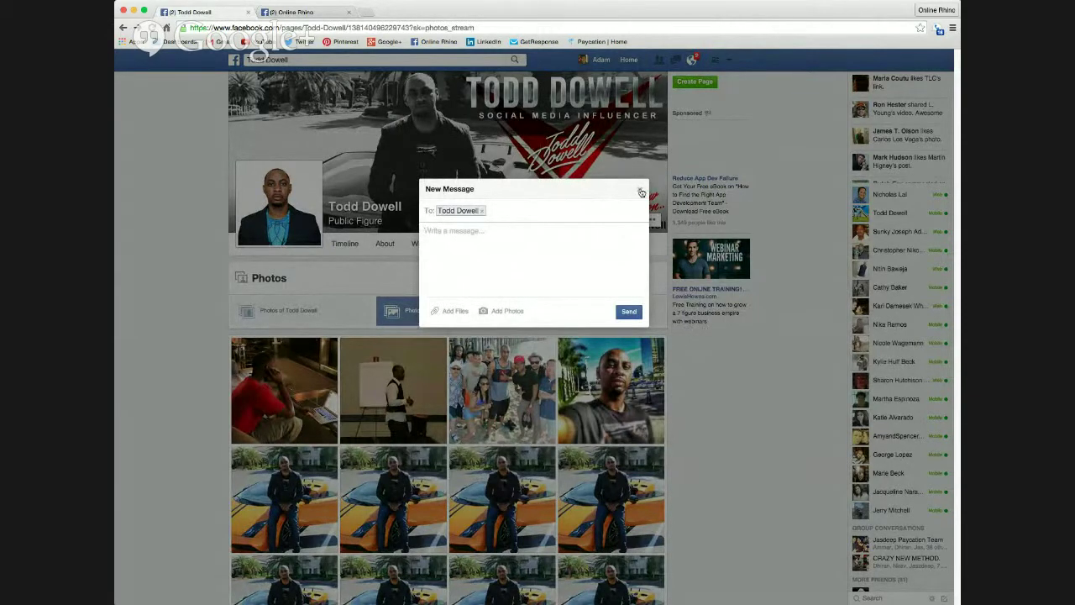
key("ctrl+Tab")
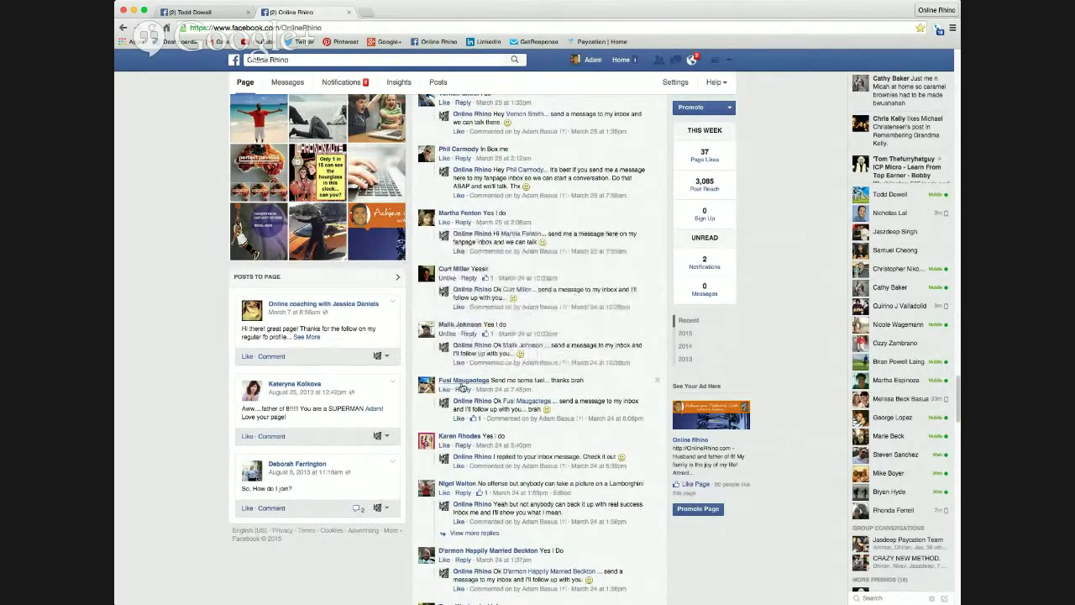
- Start a message to the Online Rhino page from the top of its timeline, then close it
mouse_move(461, 387)
scroll(538, 454, "up", 20)
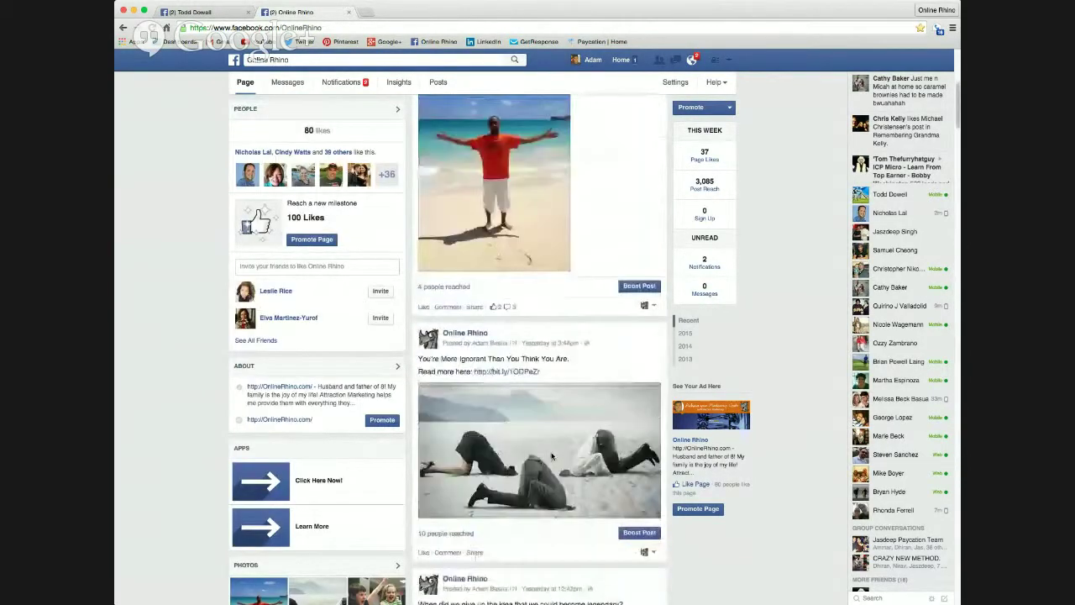
scroll(552, 457, "up", 5)
scroll(555, 458, "down", 5)
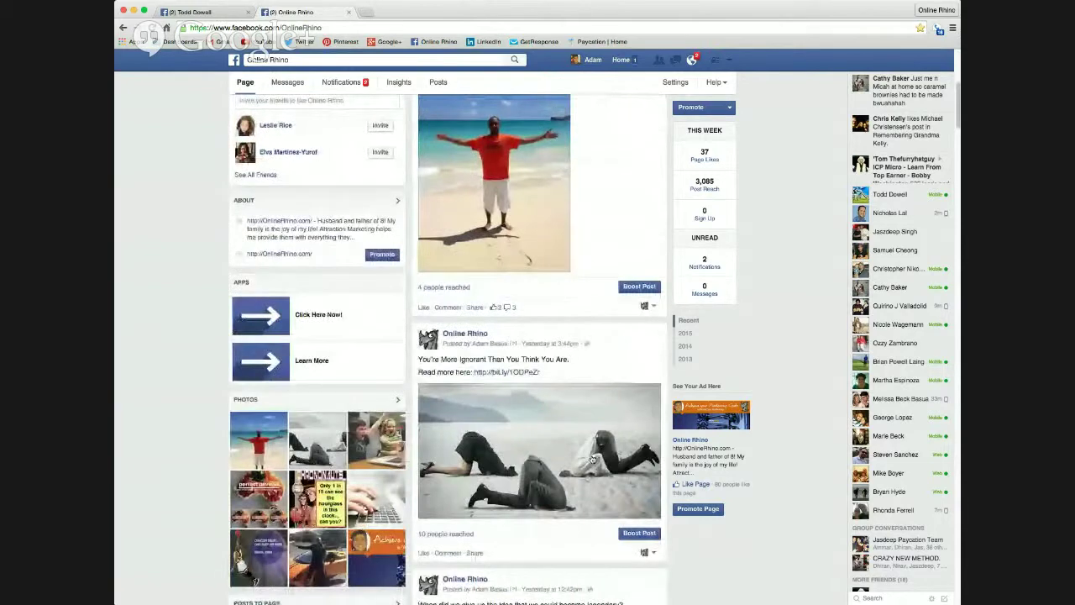
scroll(594, 458, "up", 6)
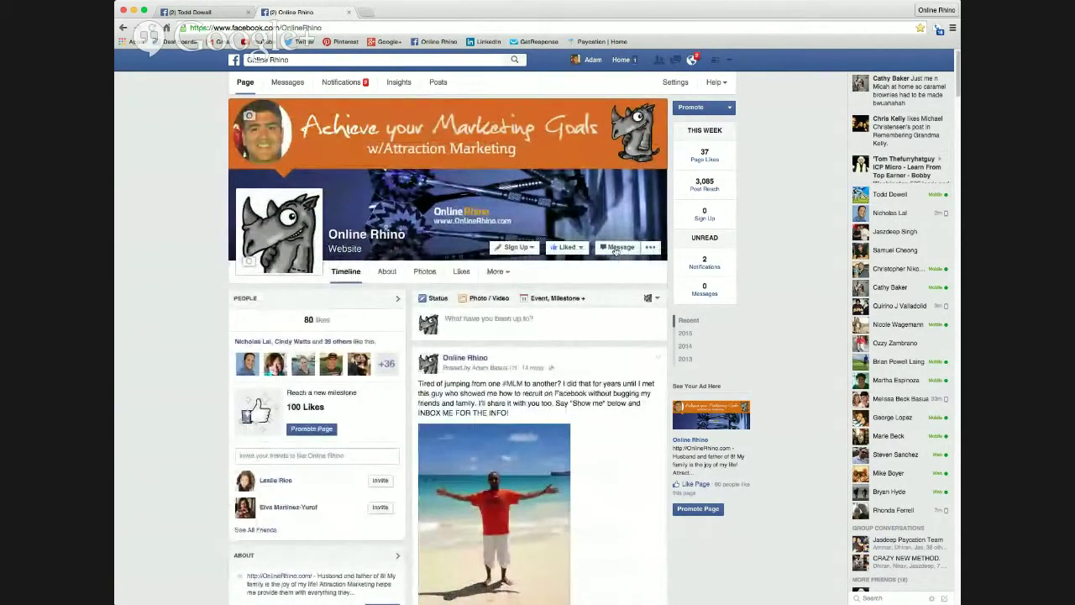
left_click(617, 248)
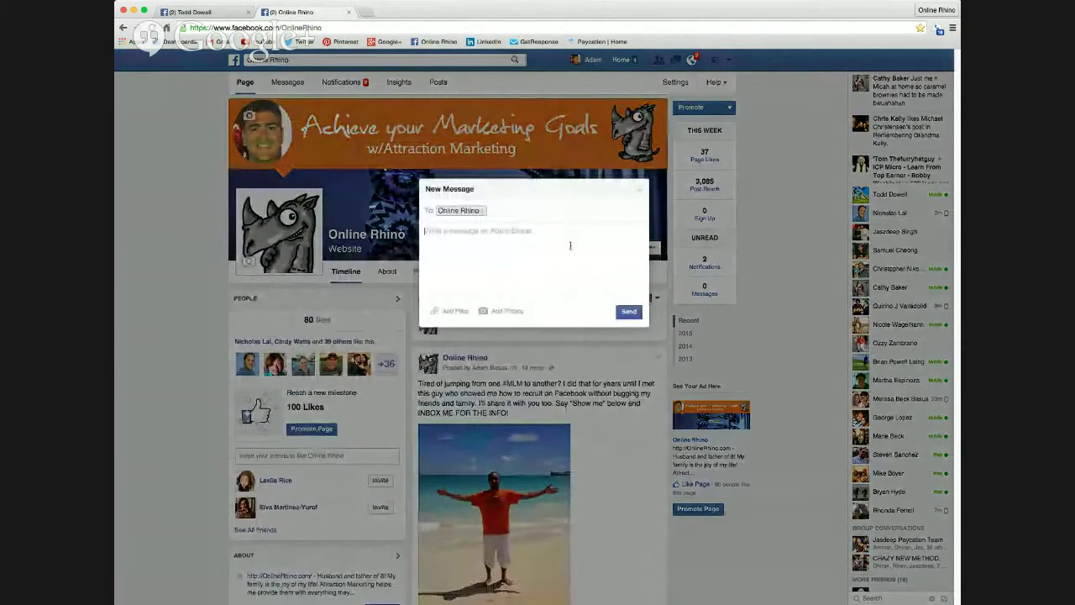
left_click(640, 191)
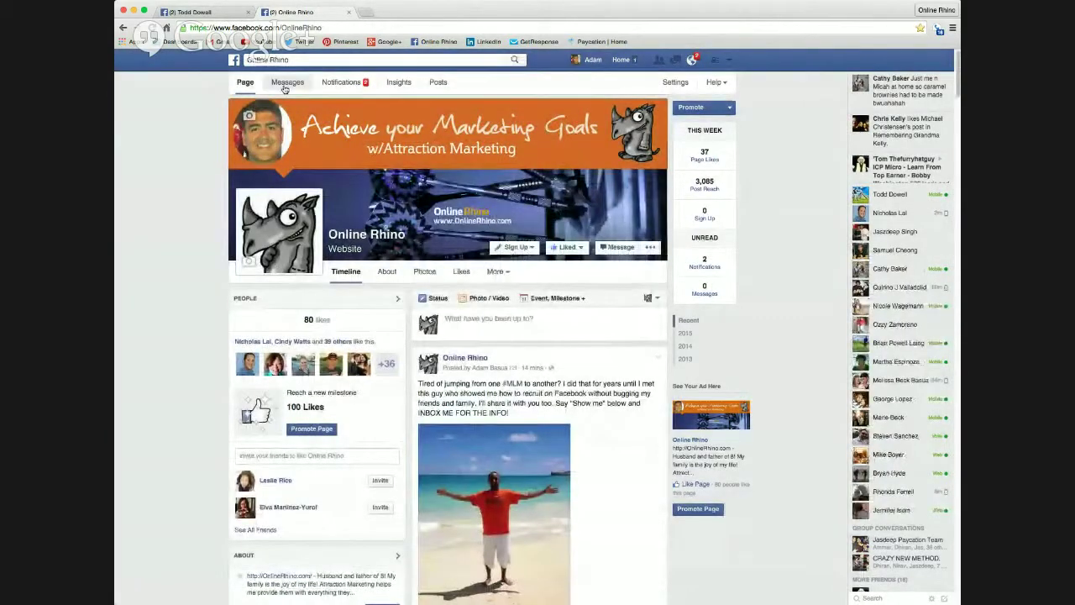